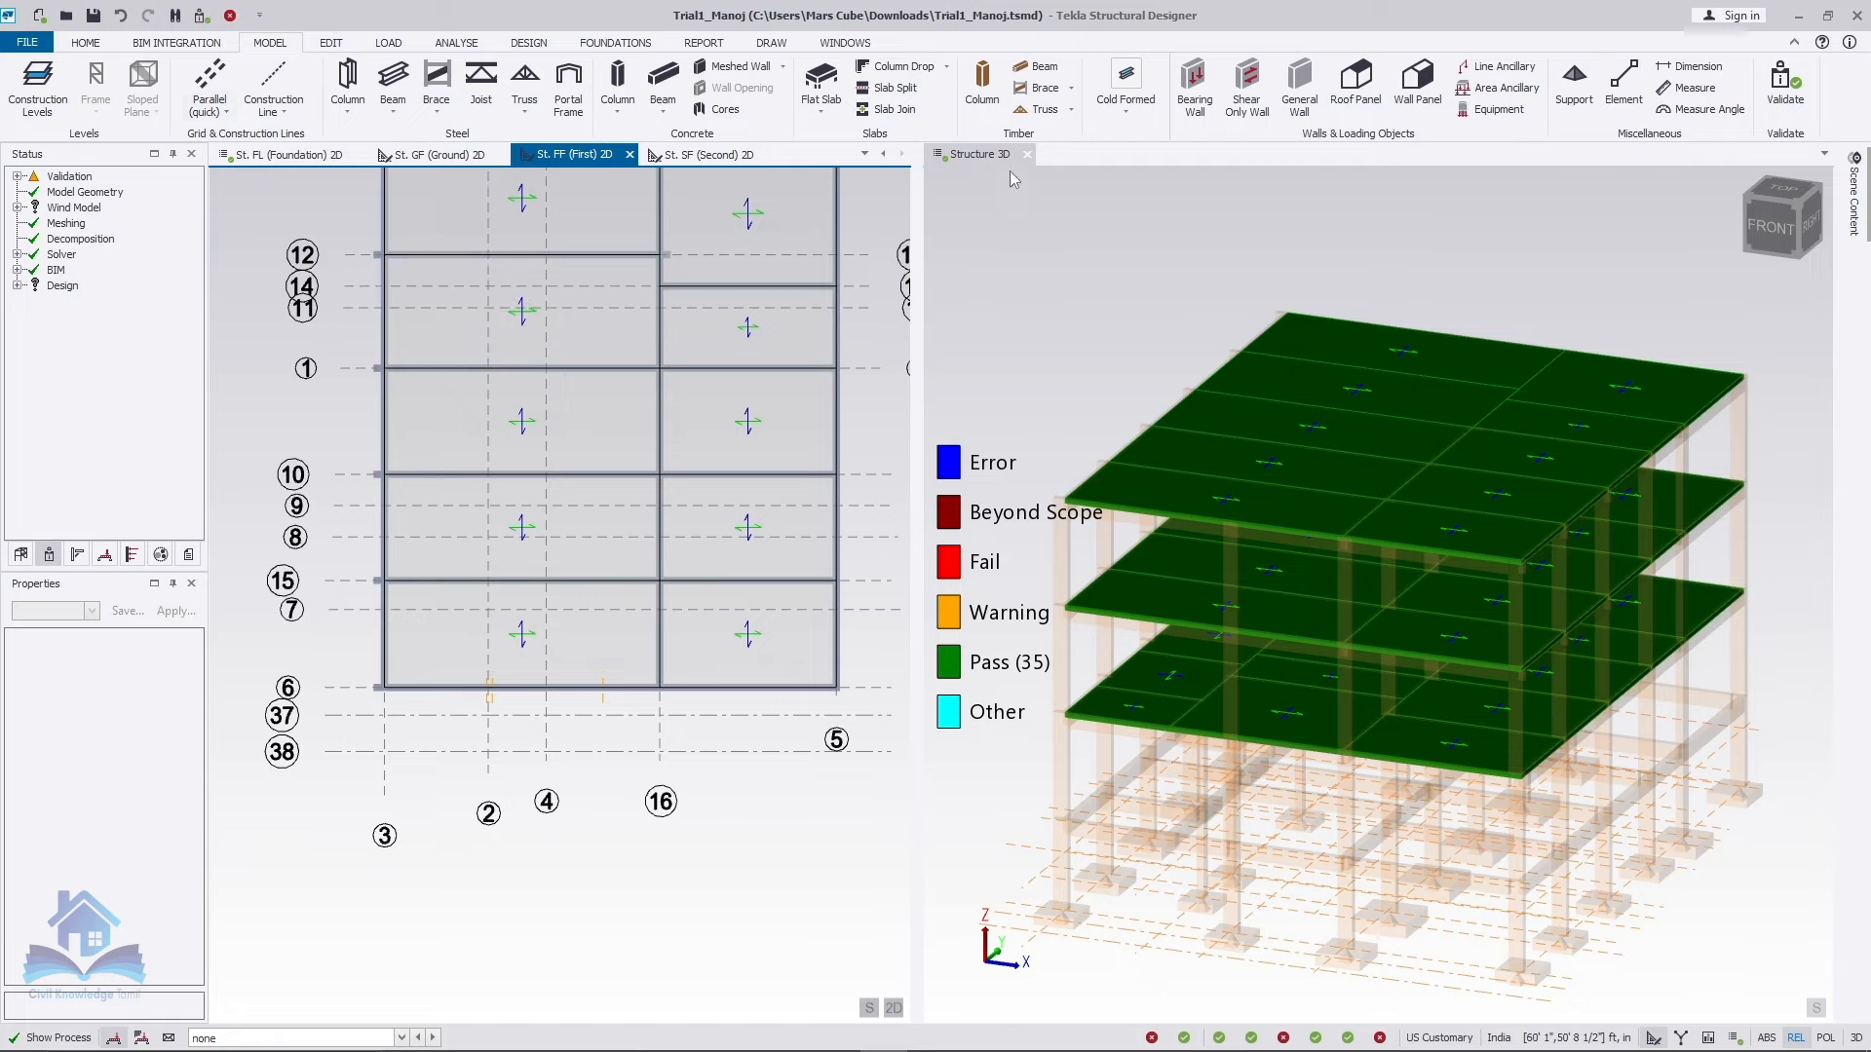
Step: Start a slab opening on the first-floor plan with the Rectangular opening type
click(947, 68)
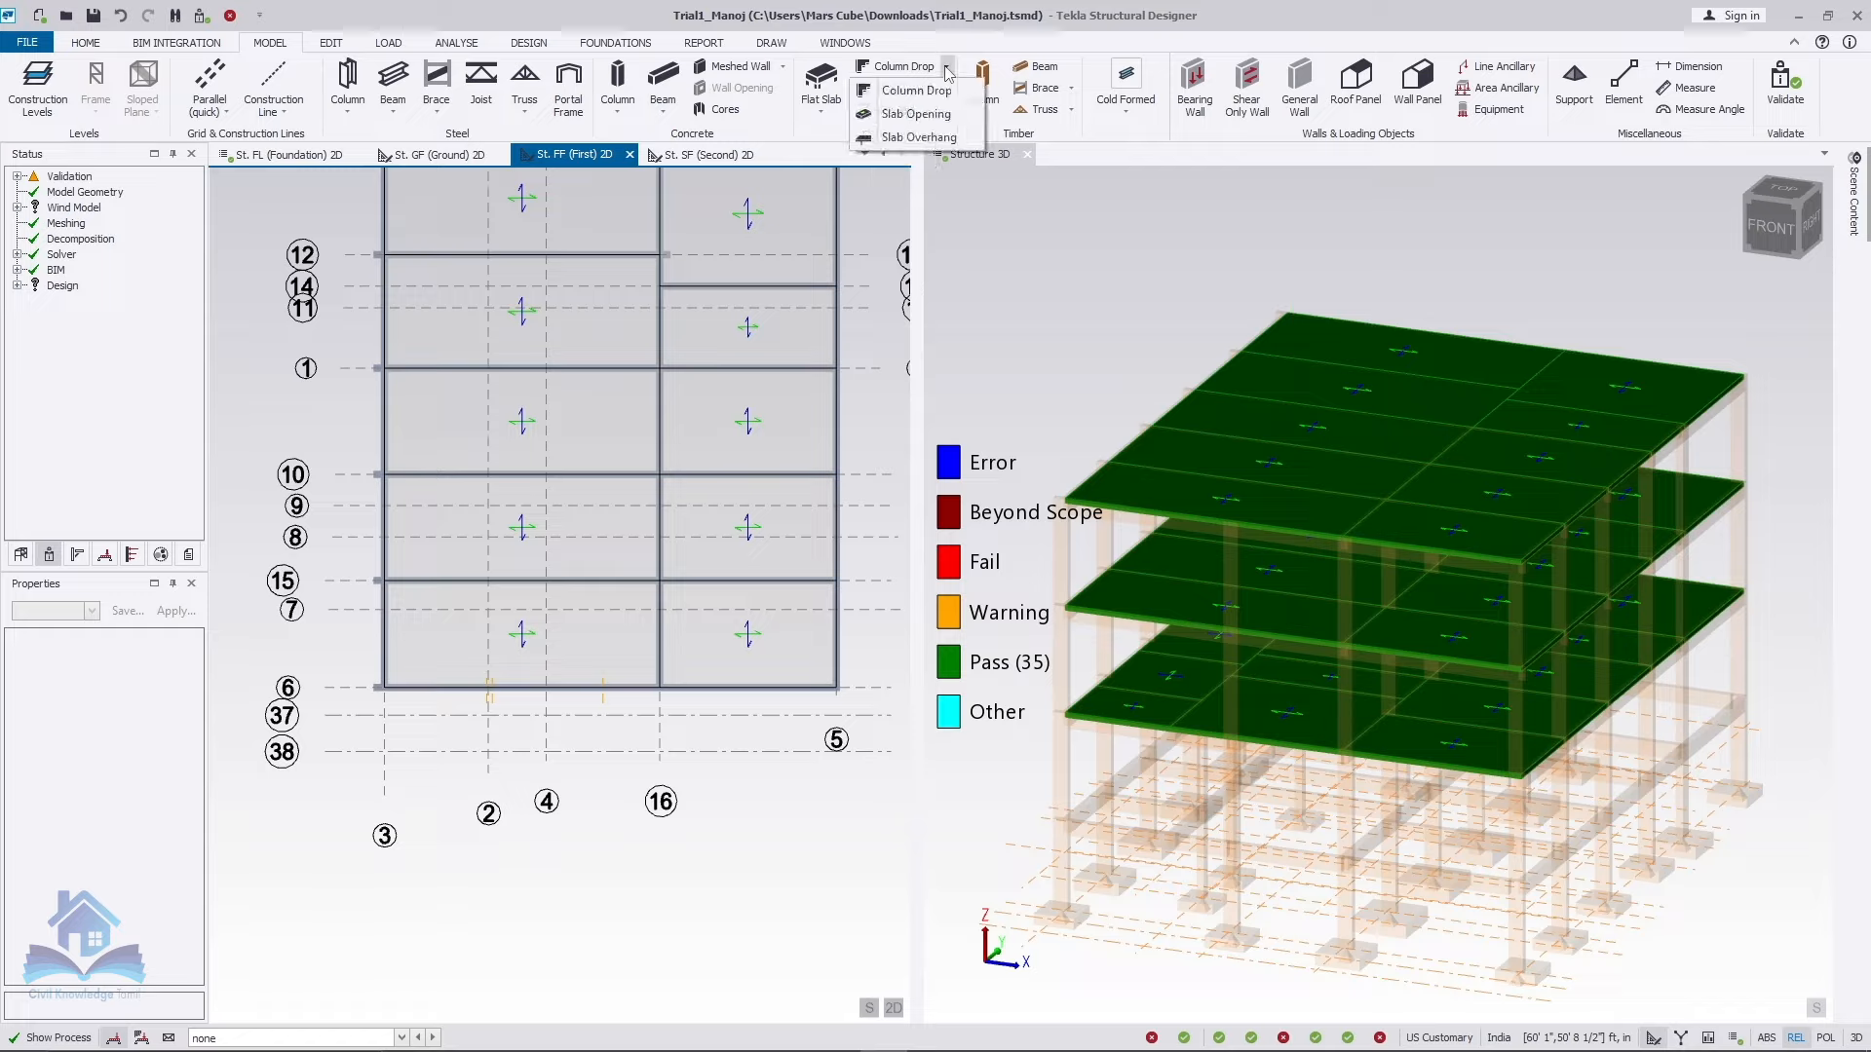
click(916, 115)
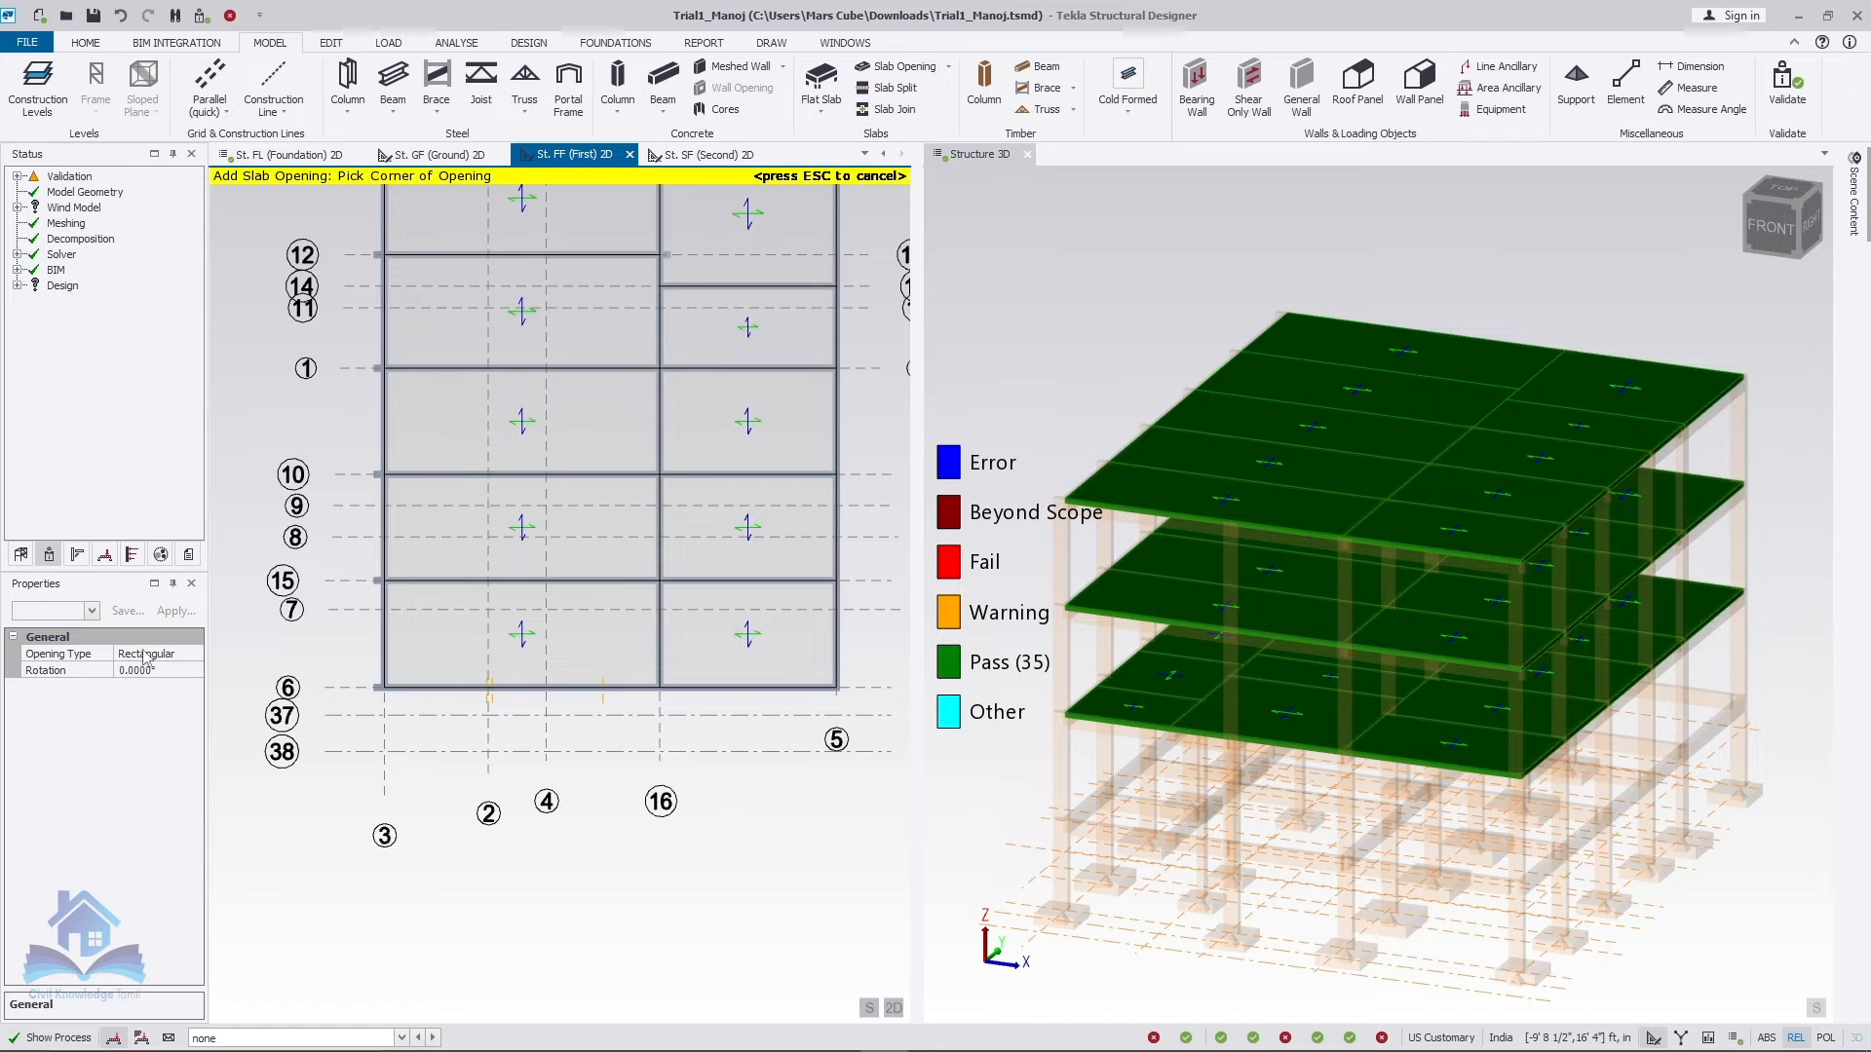
click(195, 657)
click(195, 656)
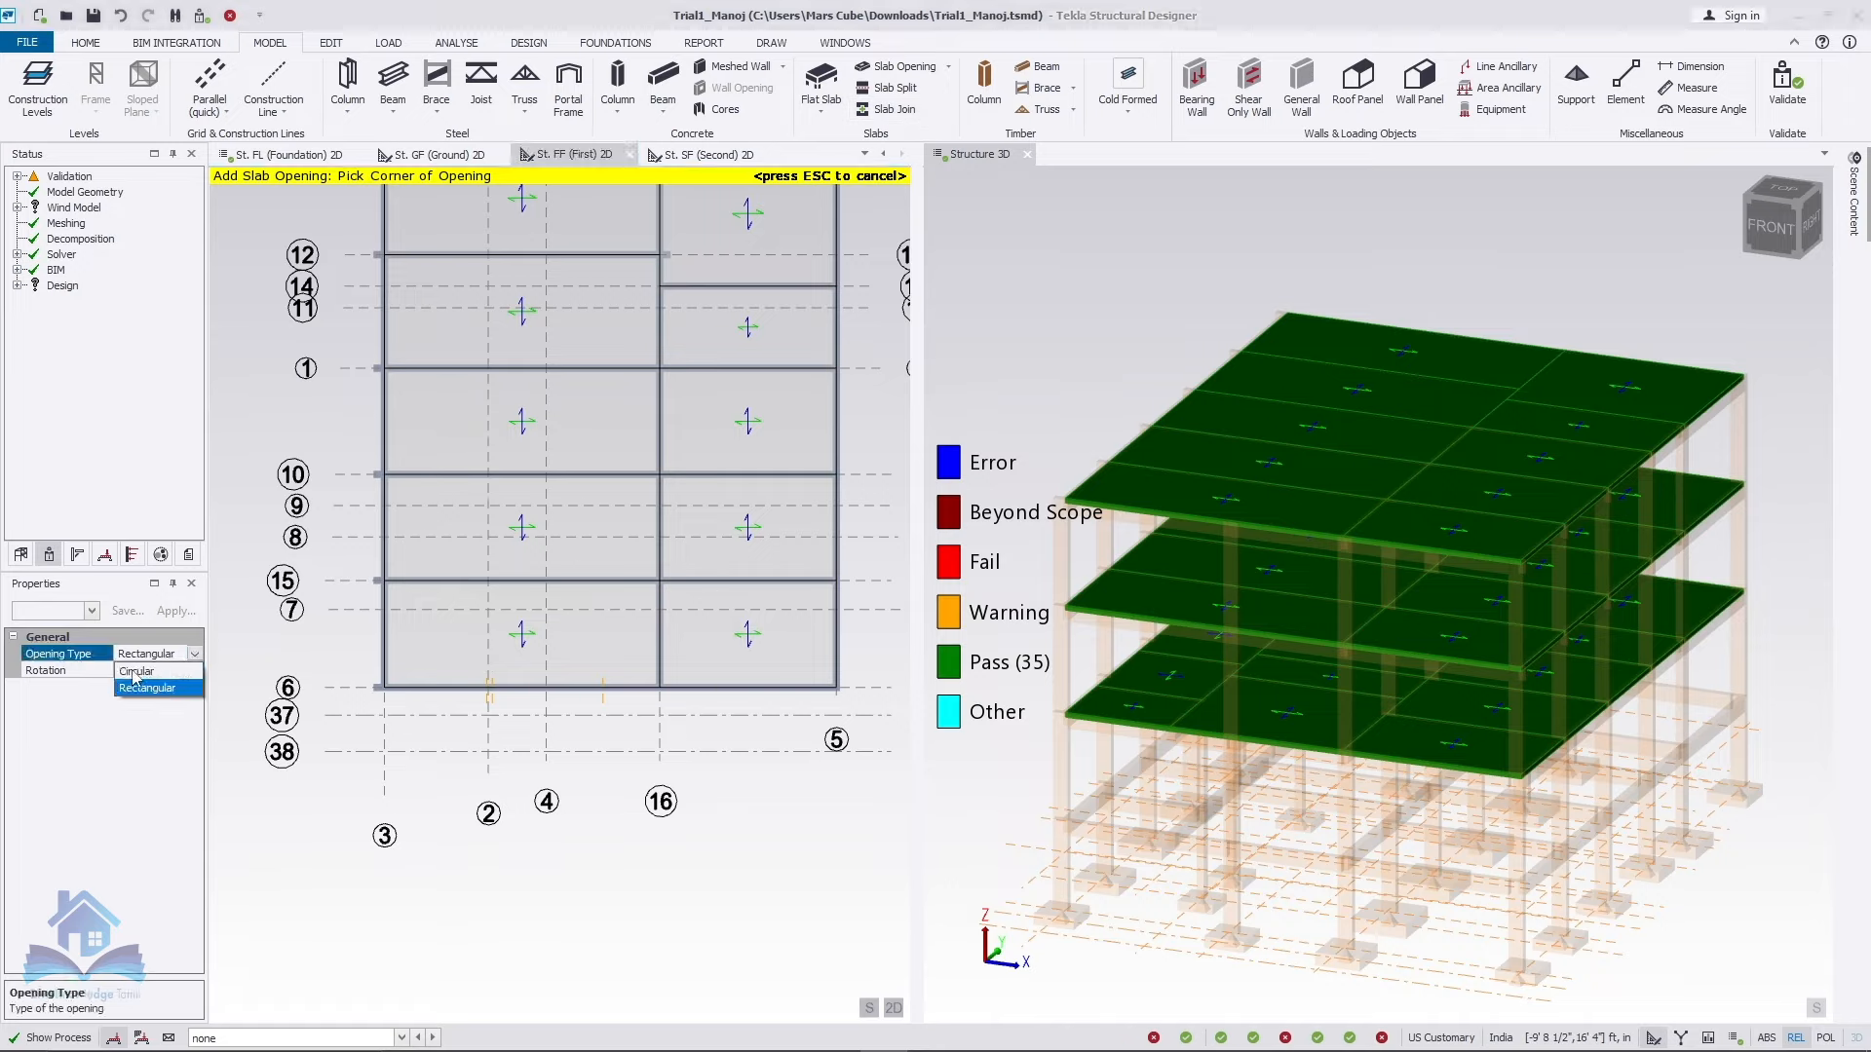
click(158, 674)
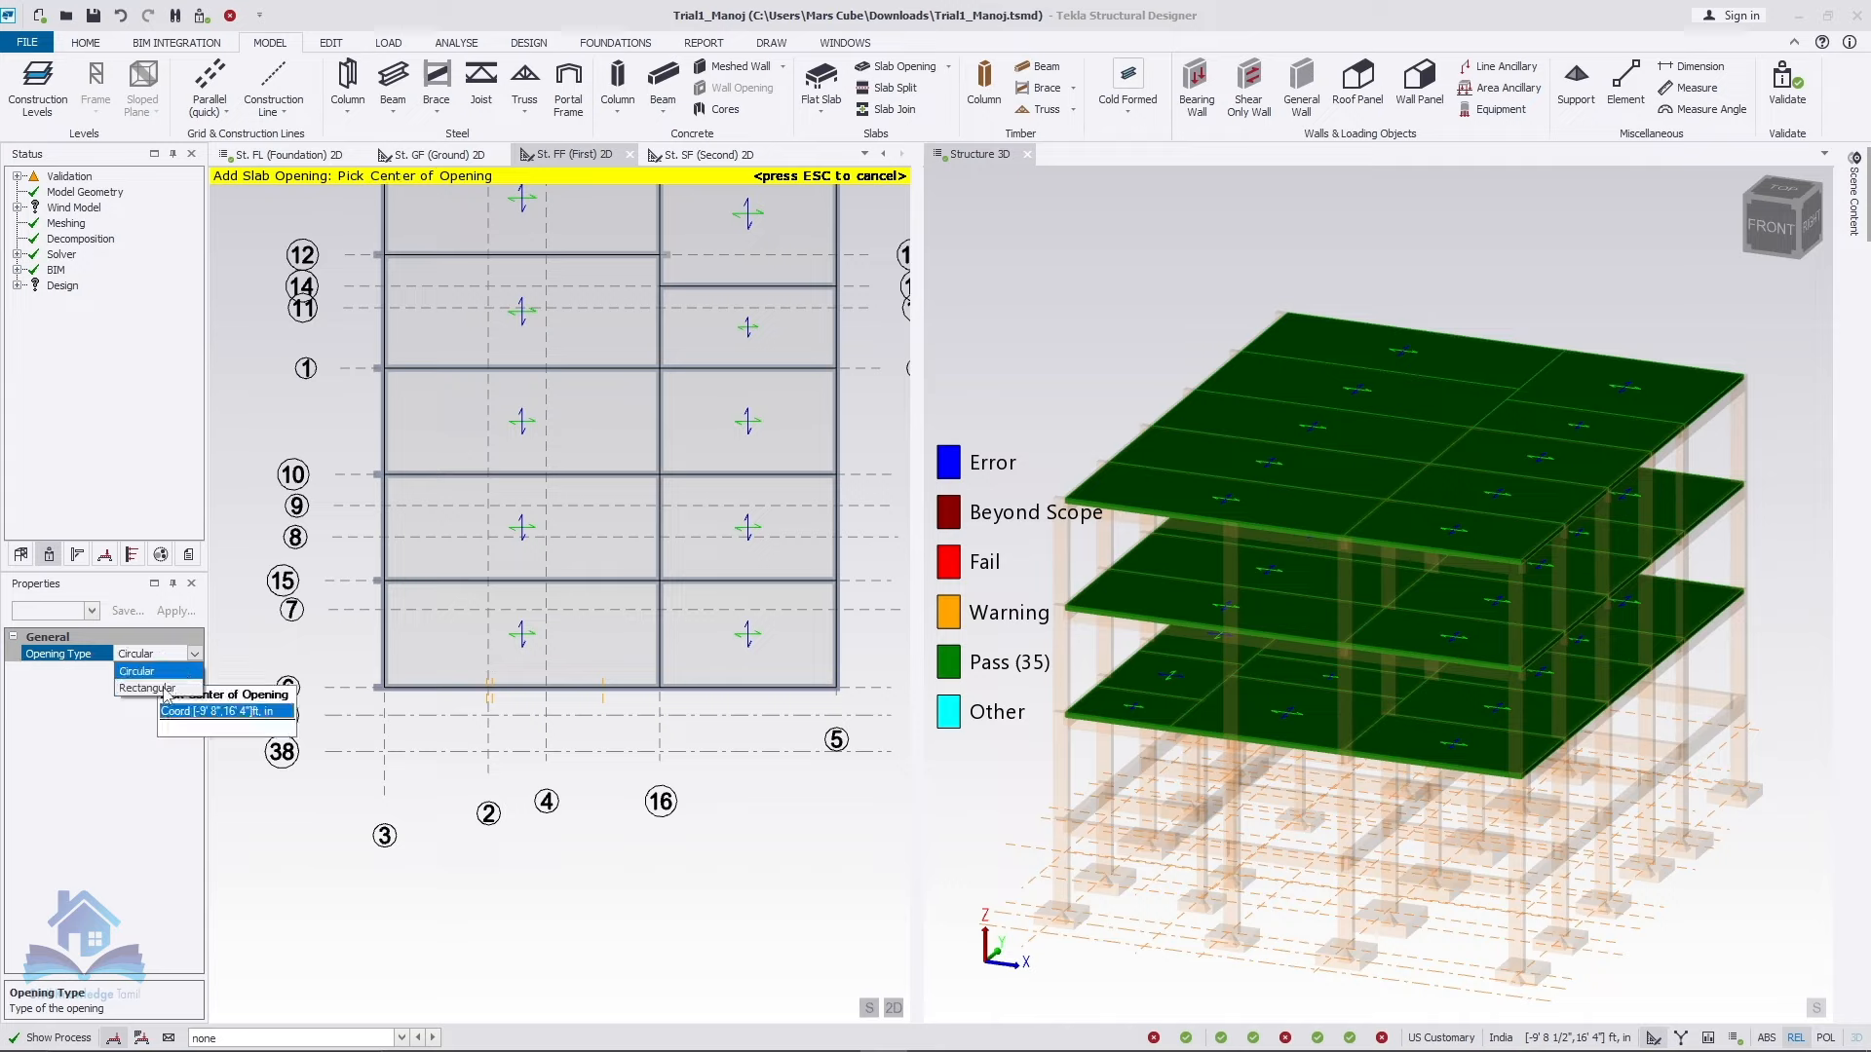
click(164, 688)
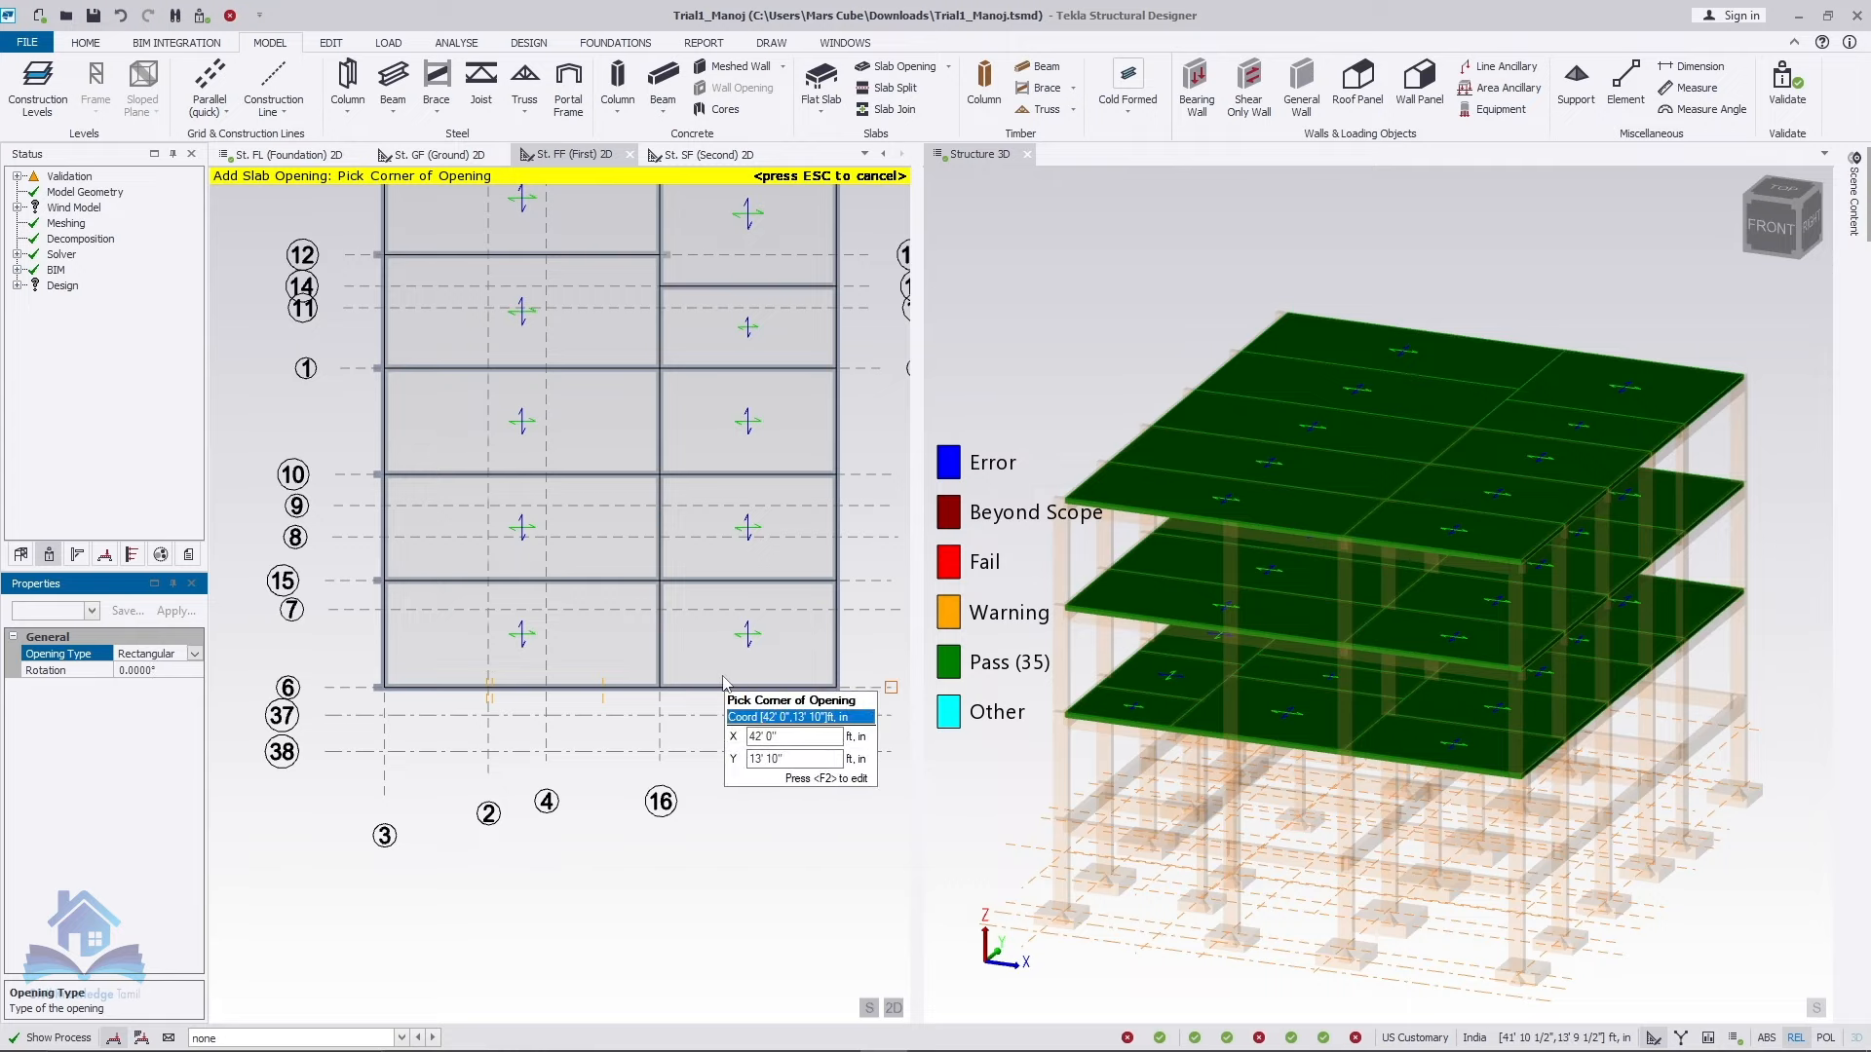
Step: Draw the opening 4' wide and about 2' 2" high in the slab panel above grid line 6, between grid lines 16 and 5
scroll(682, 643, up, 2)
scroll(604, 633, down, 2)
scroll(652, 619, up, 2)
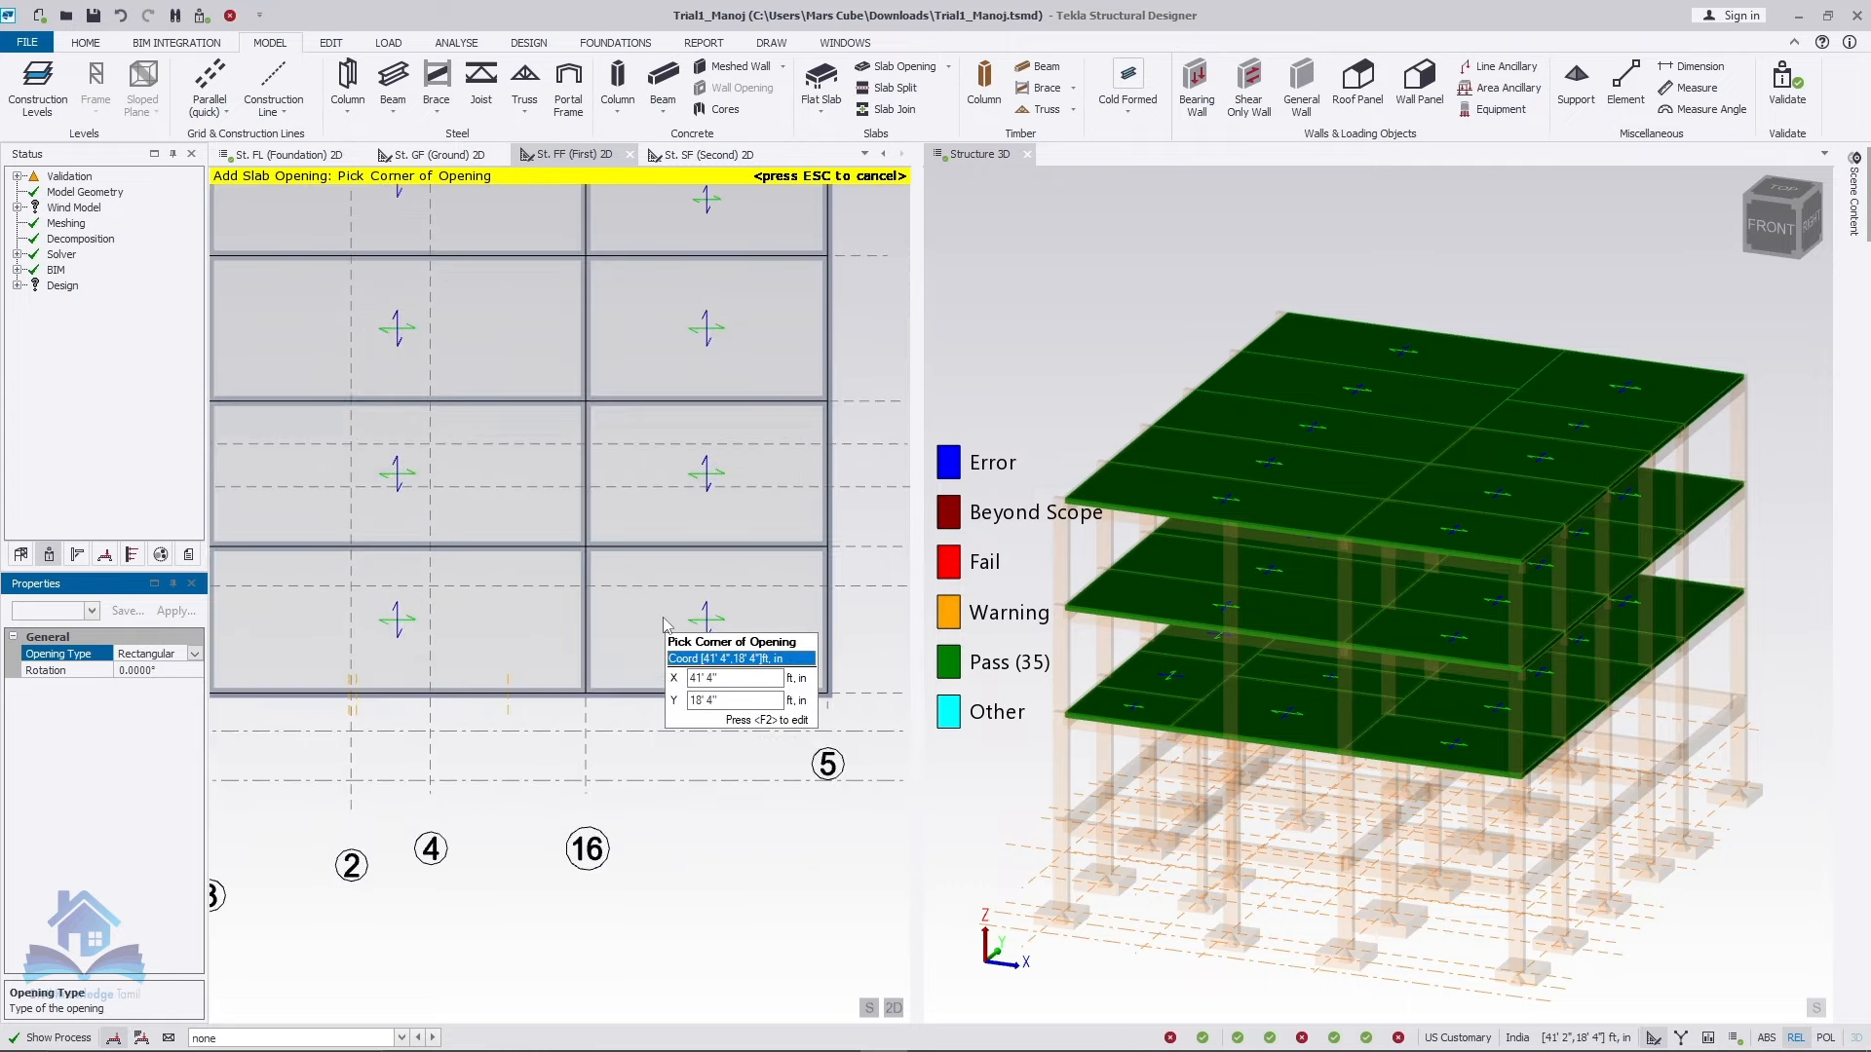
scroll(696, 661, up, 2)
click(605, 617)
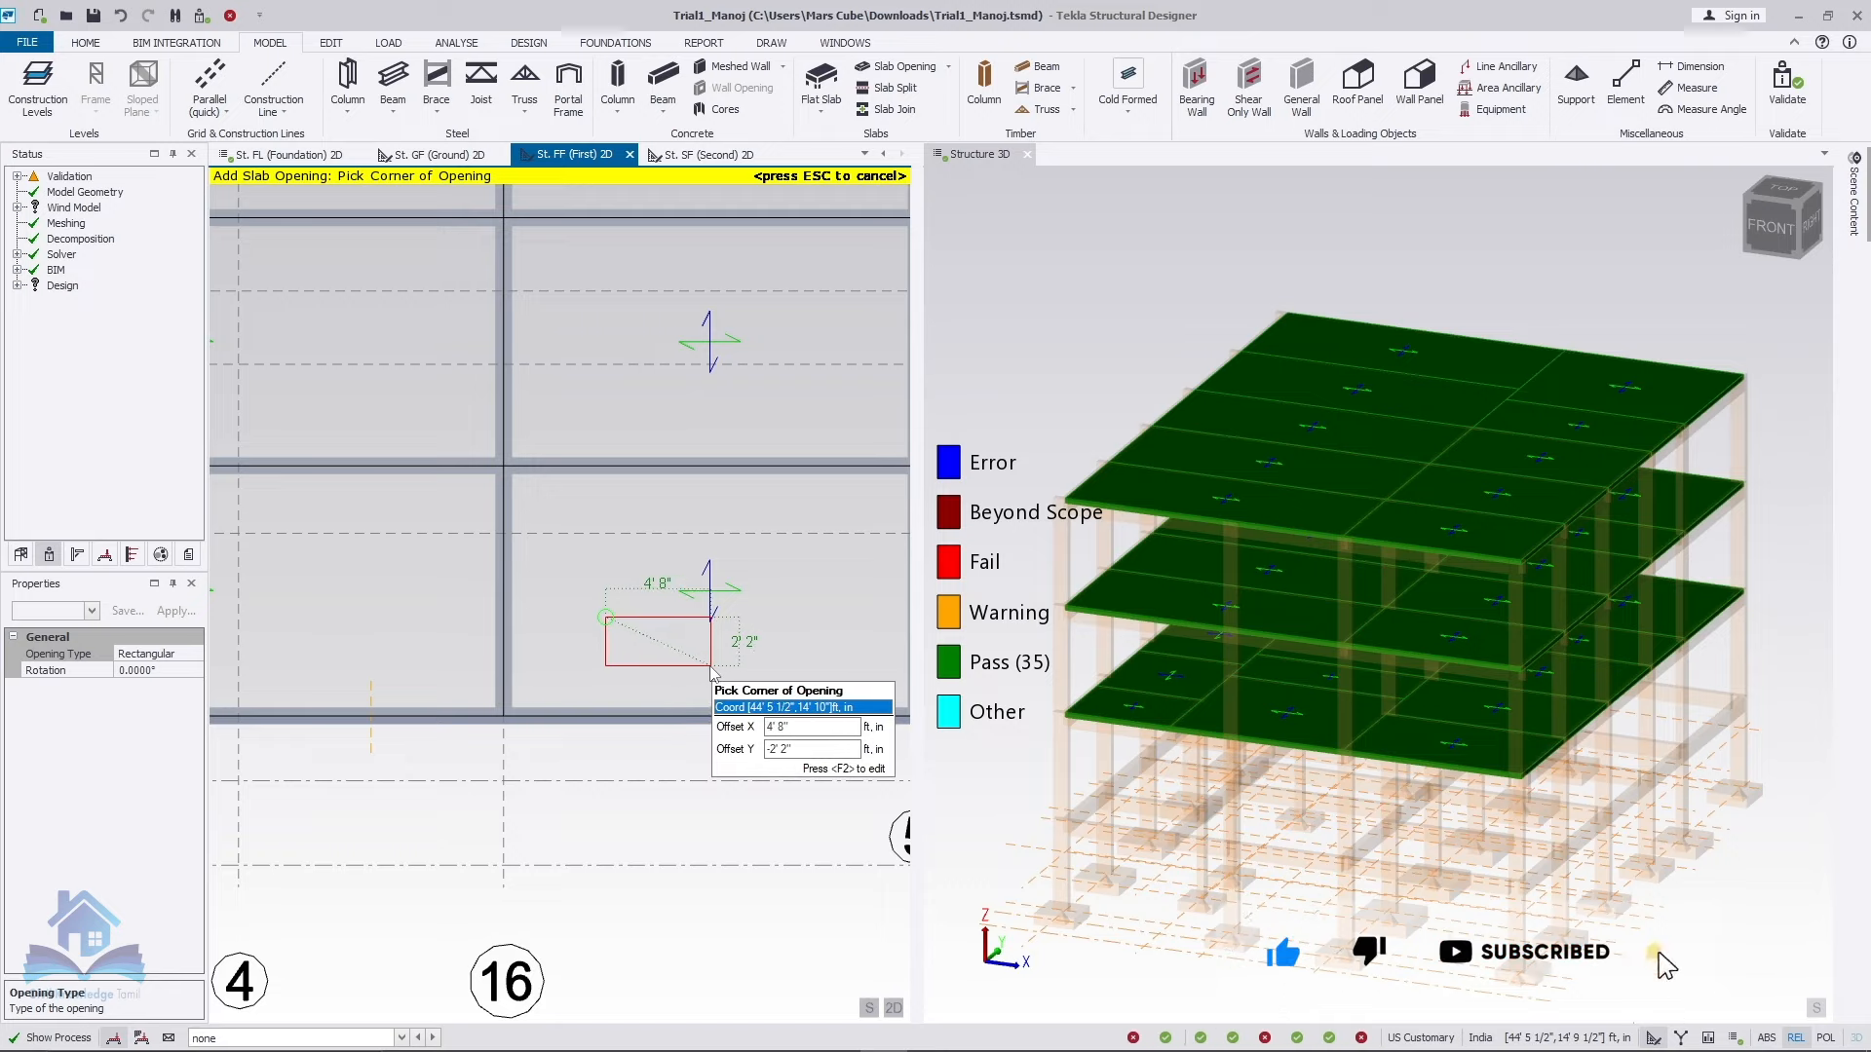
key(F2)
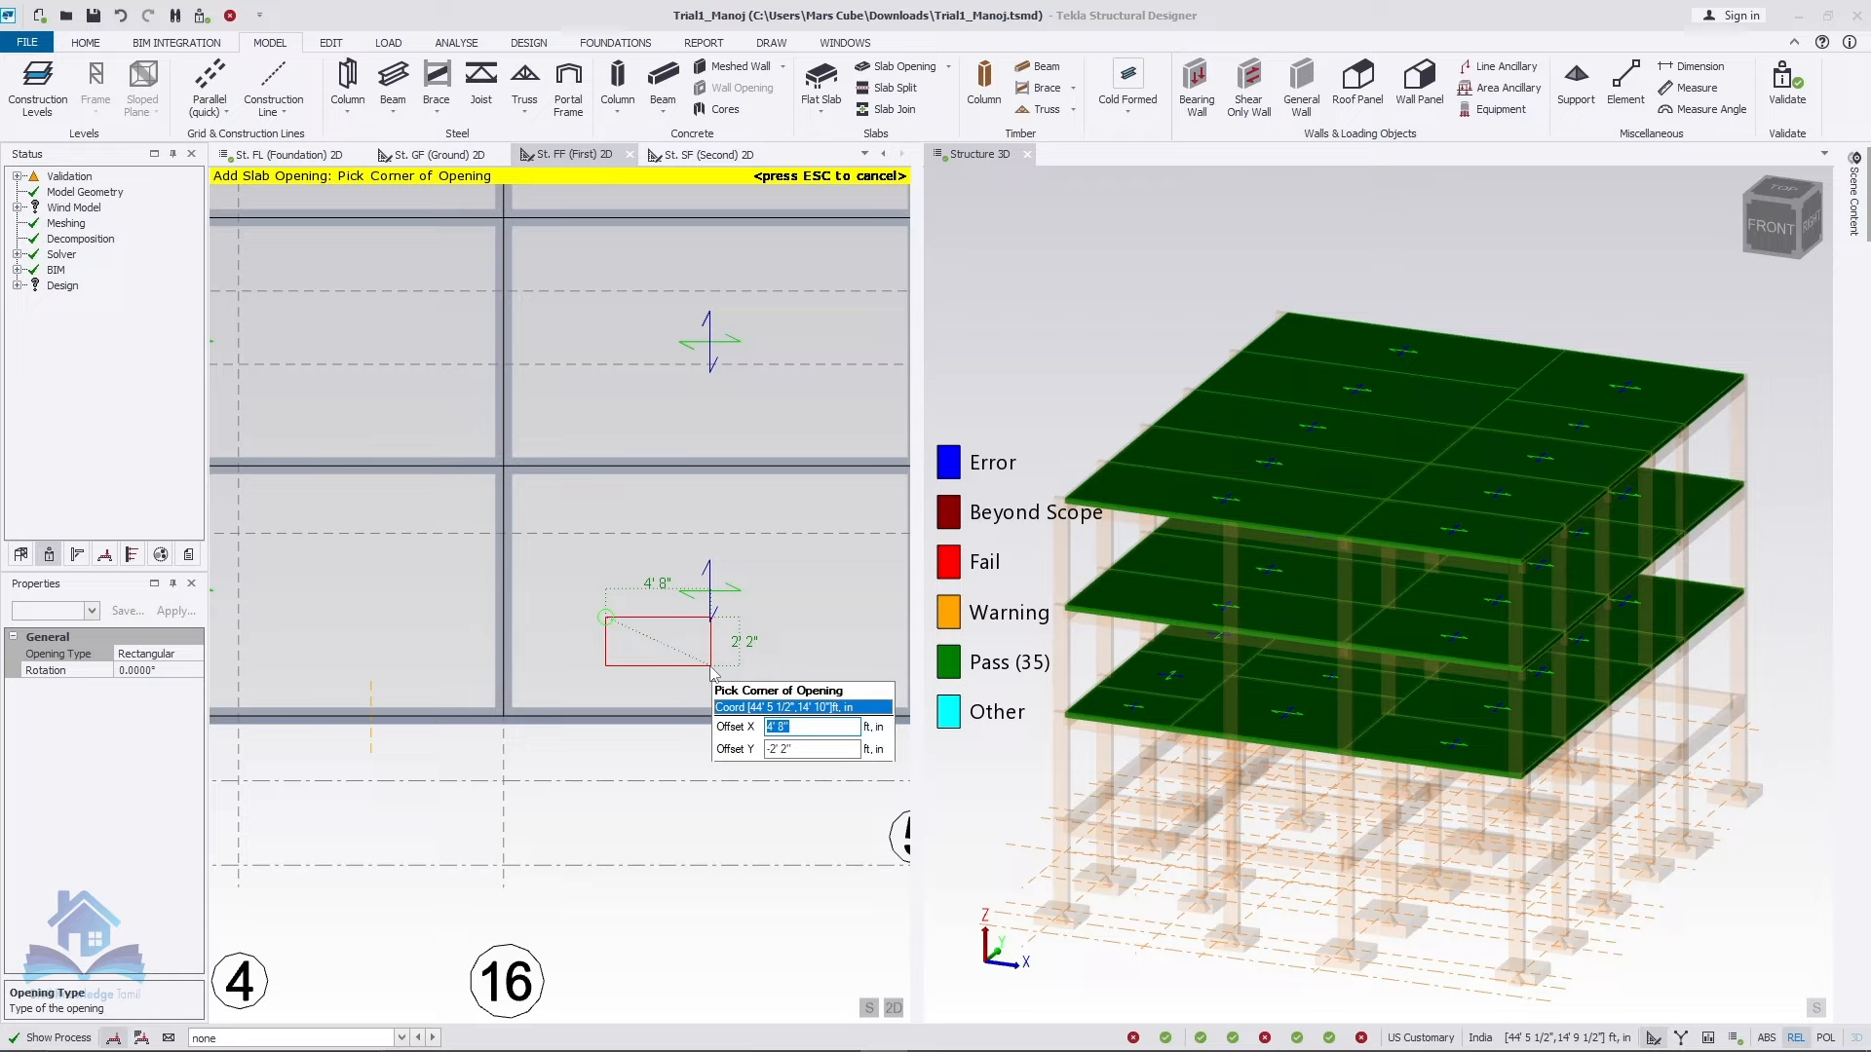
text(4')
key(Return)
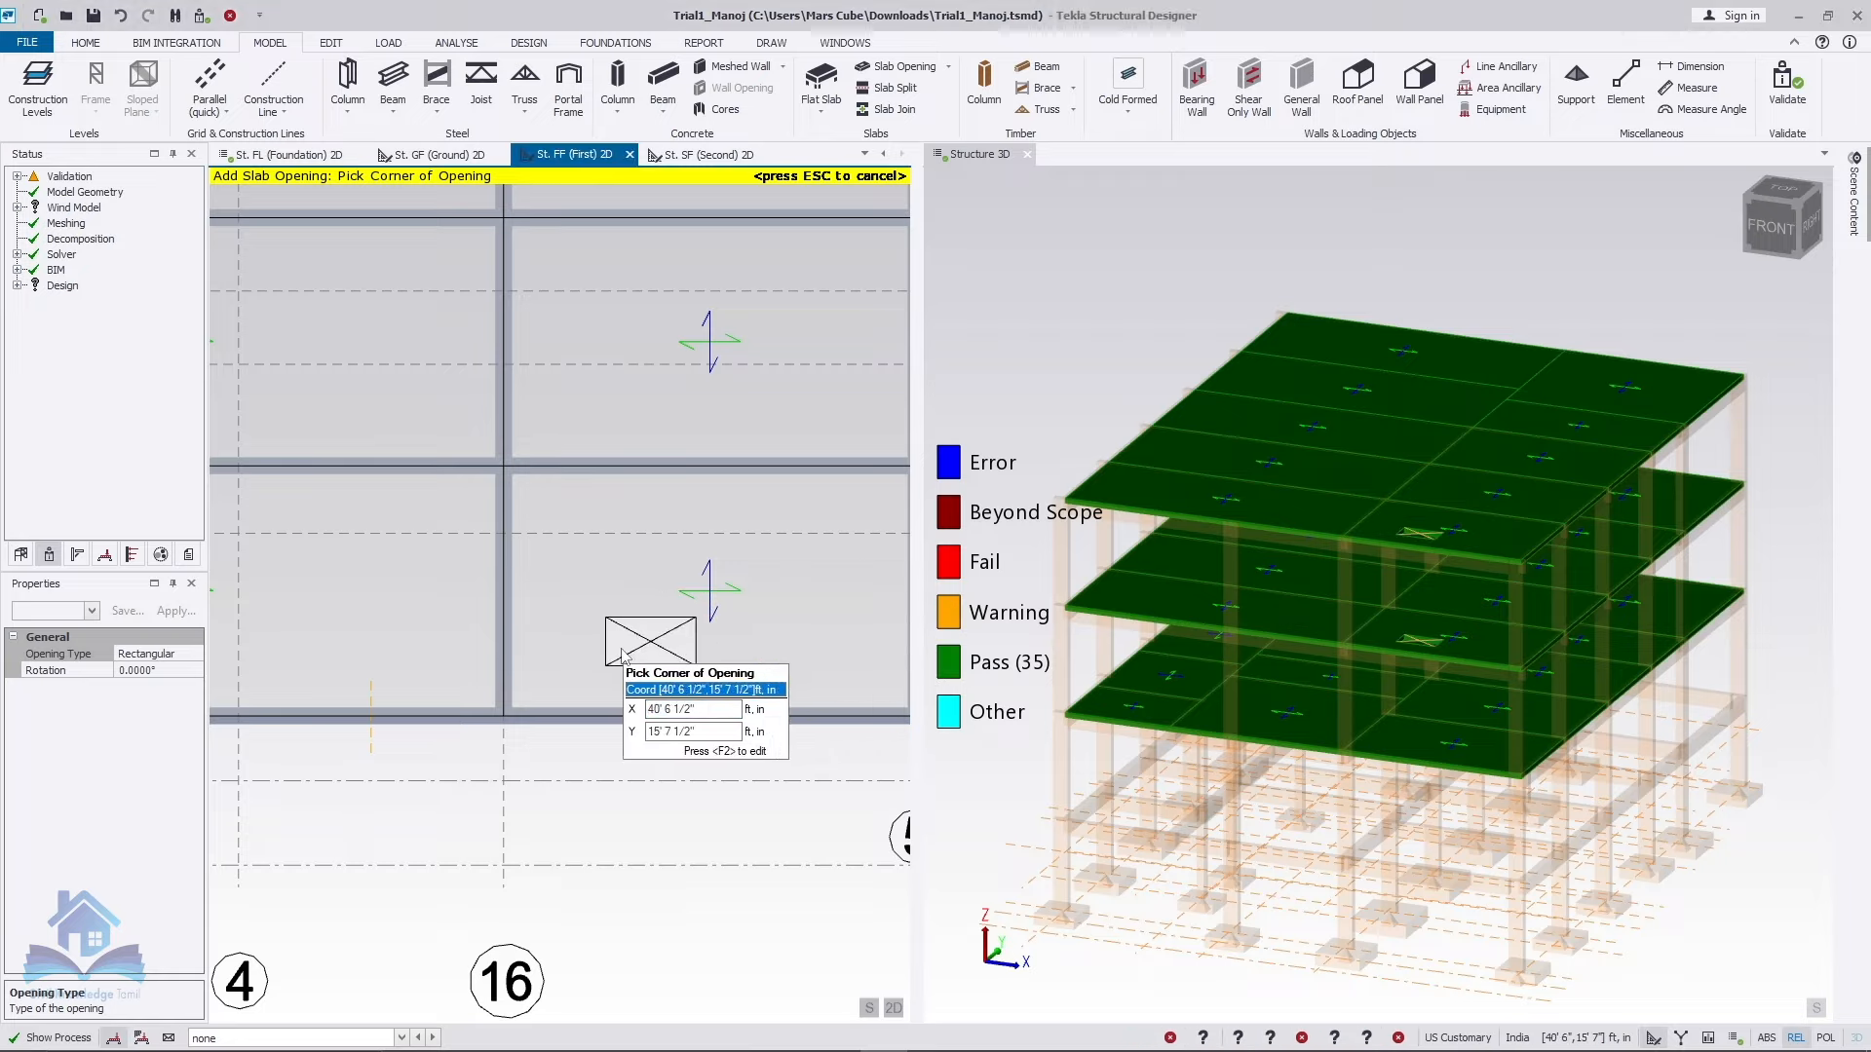
scroll(668, 659, up, 2)
scroll(668, 660, up, 1)
key(Escape)
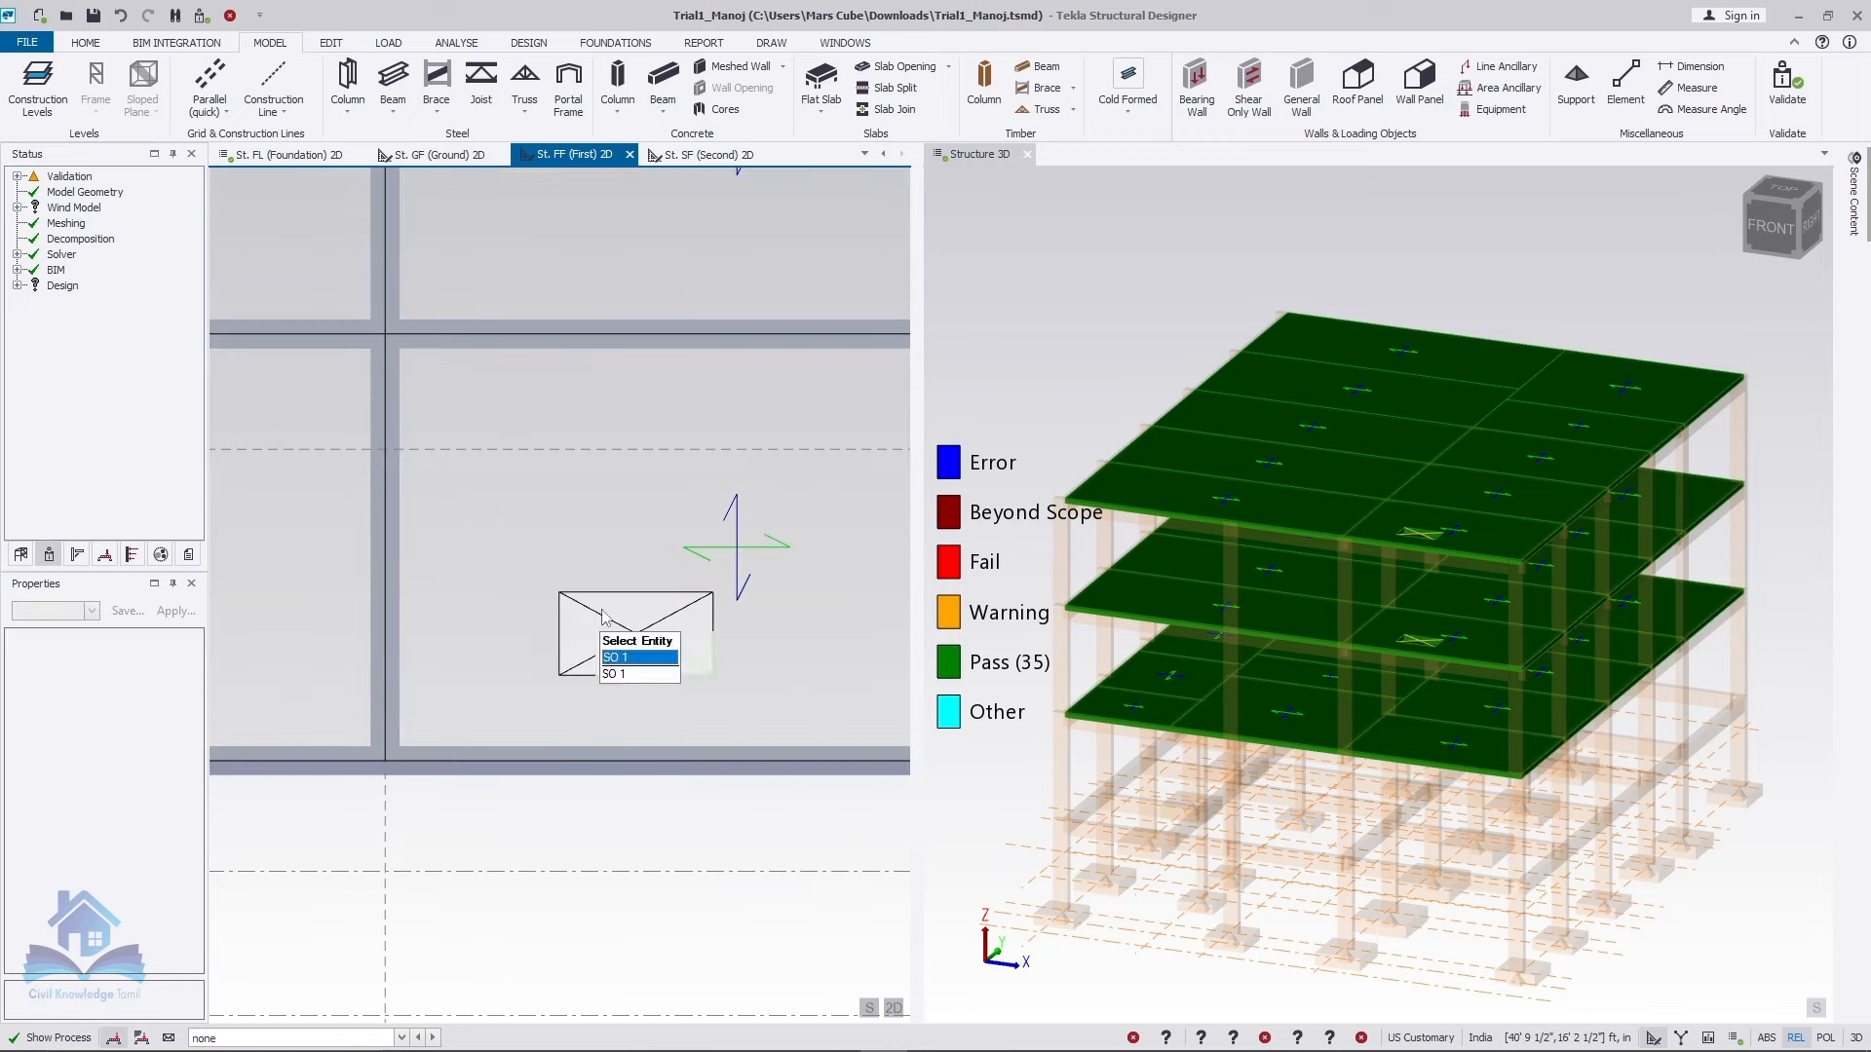
Step: Inspect the new slab opening in the 3D structure view and set its height to 1' 6"
scroll(1565, 521, up, 2)
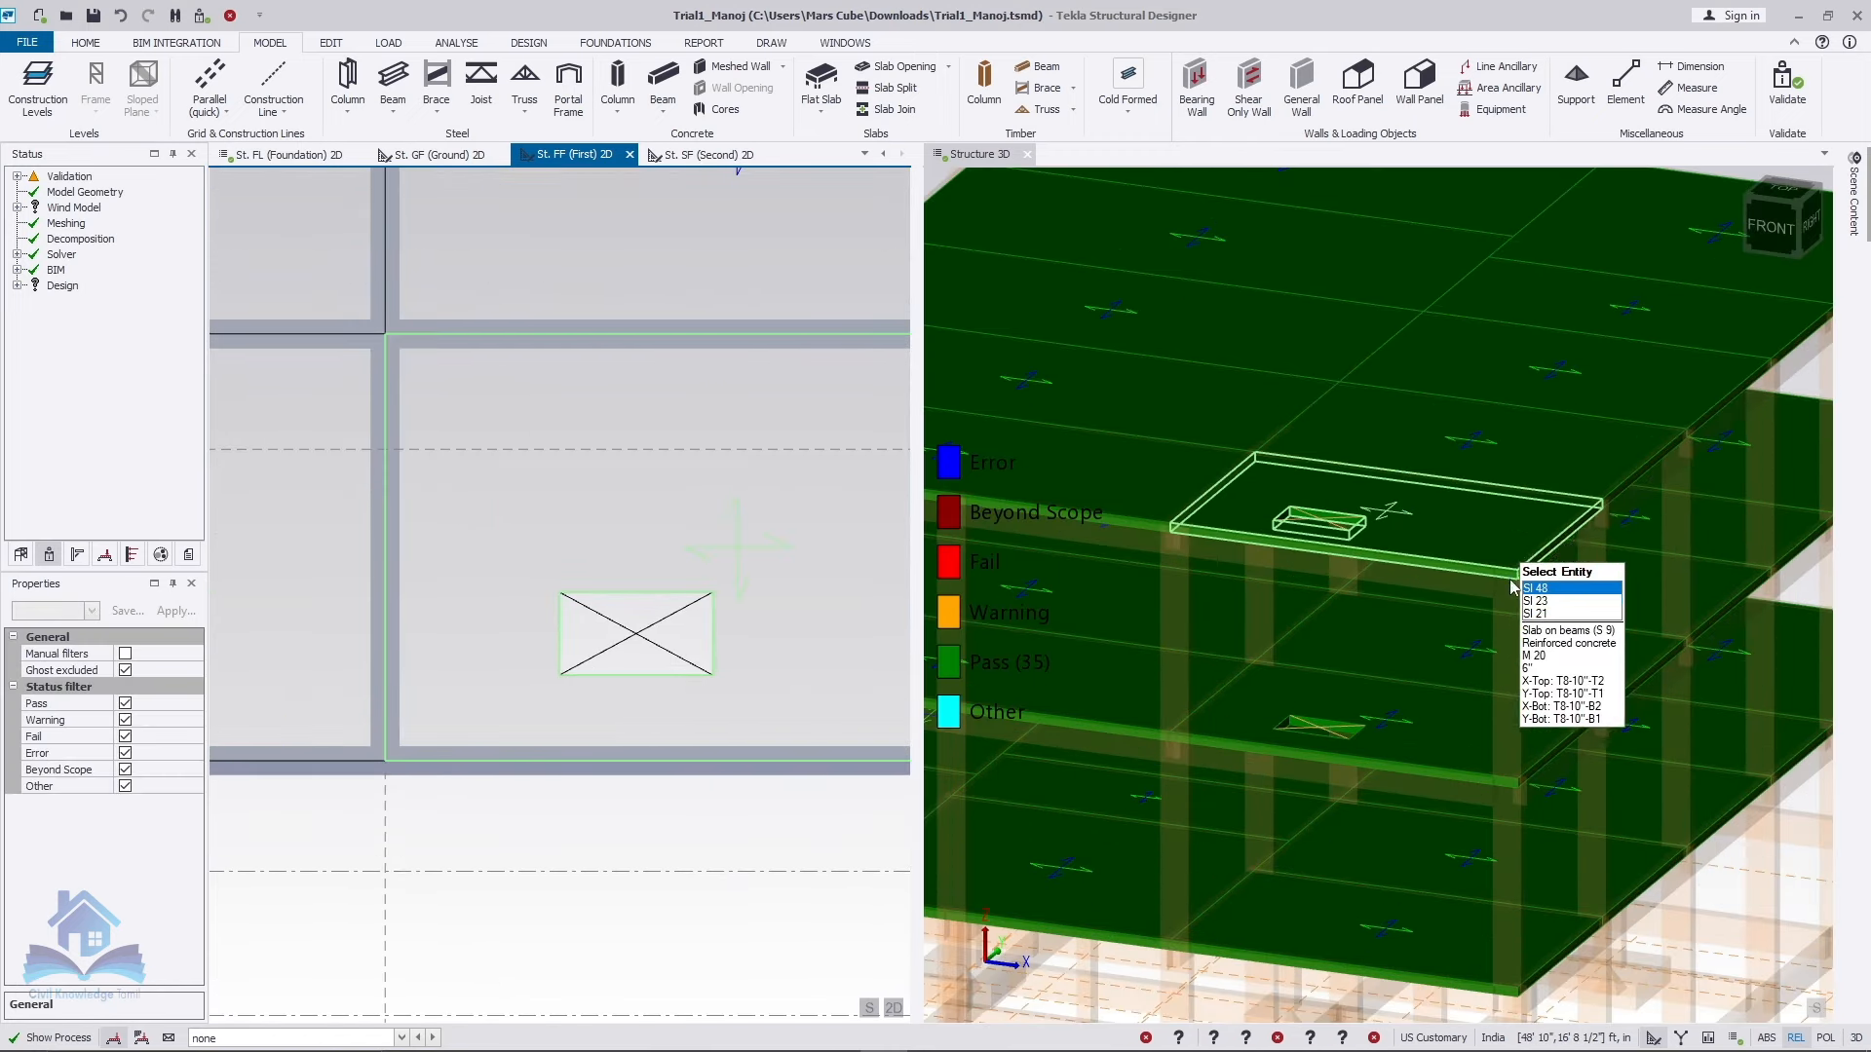
right_drag(1699, 477, 1296, 624)
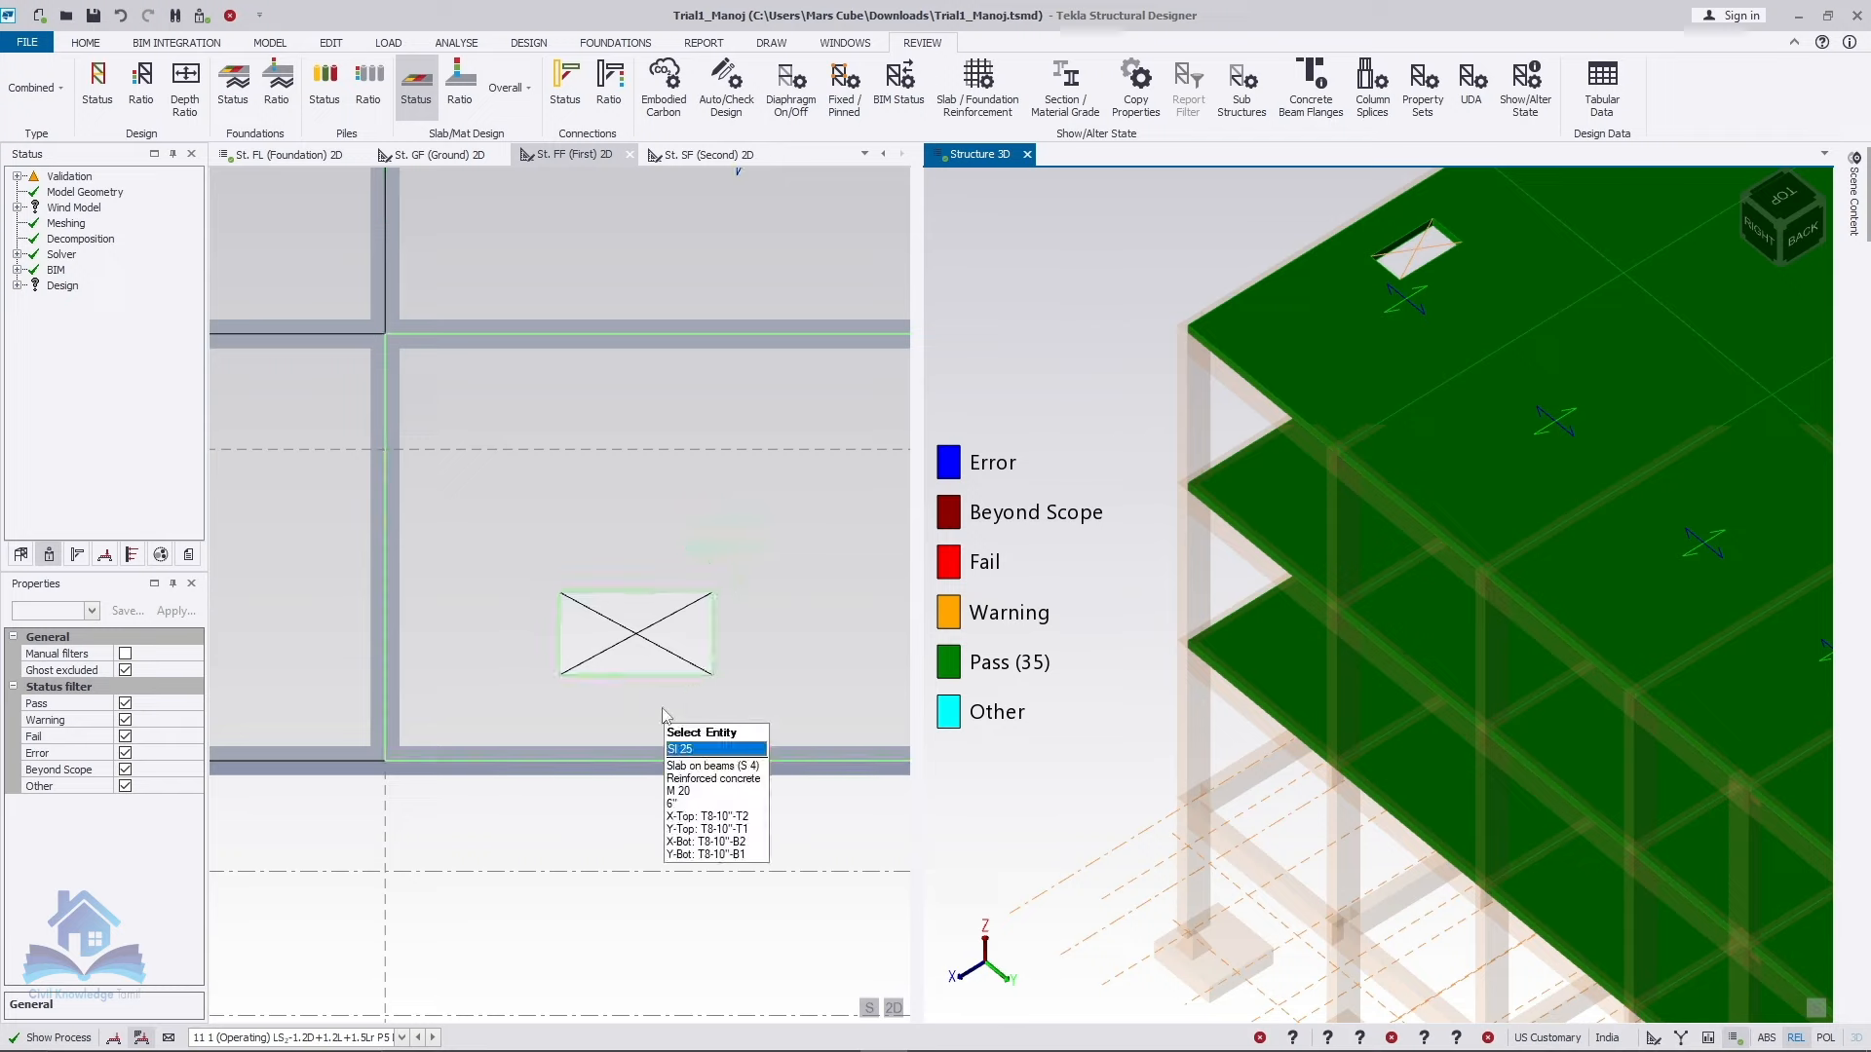
click(639, 643)
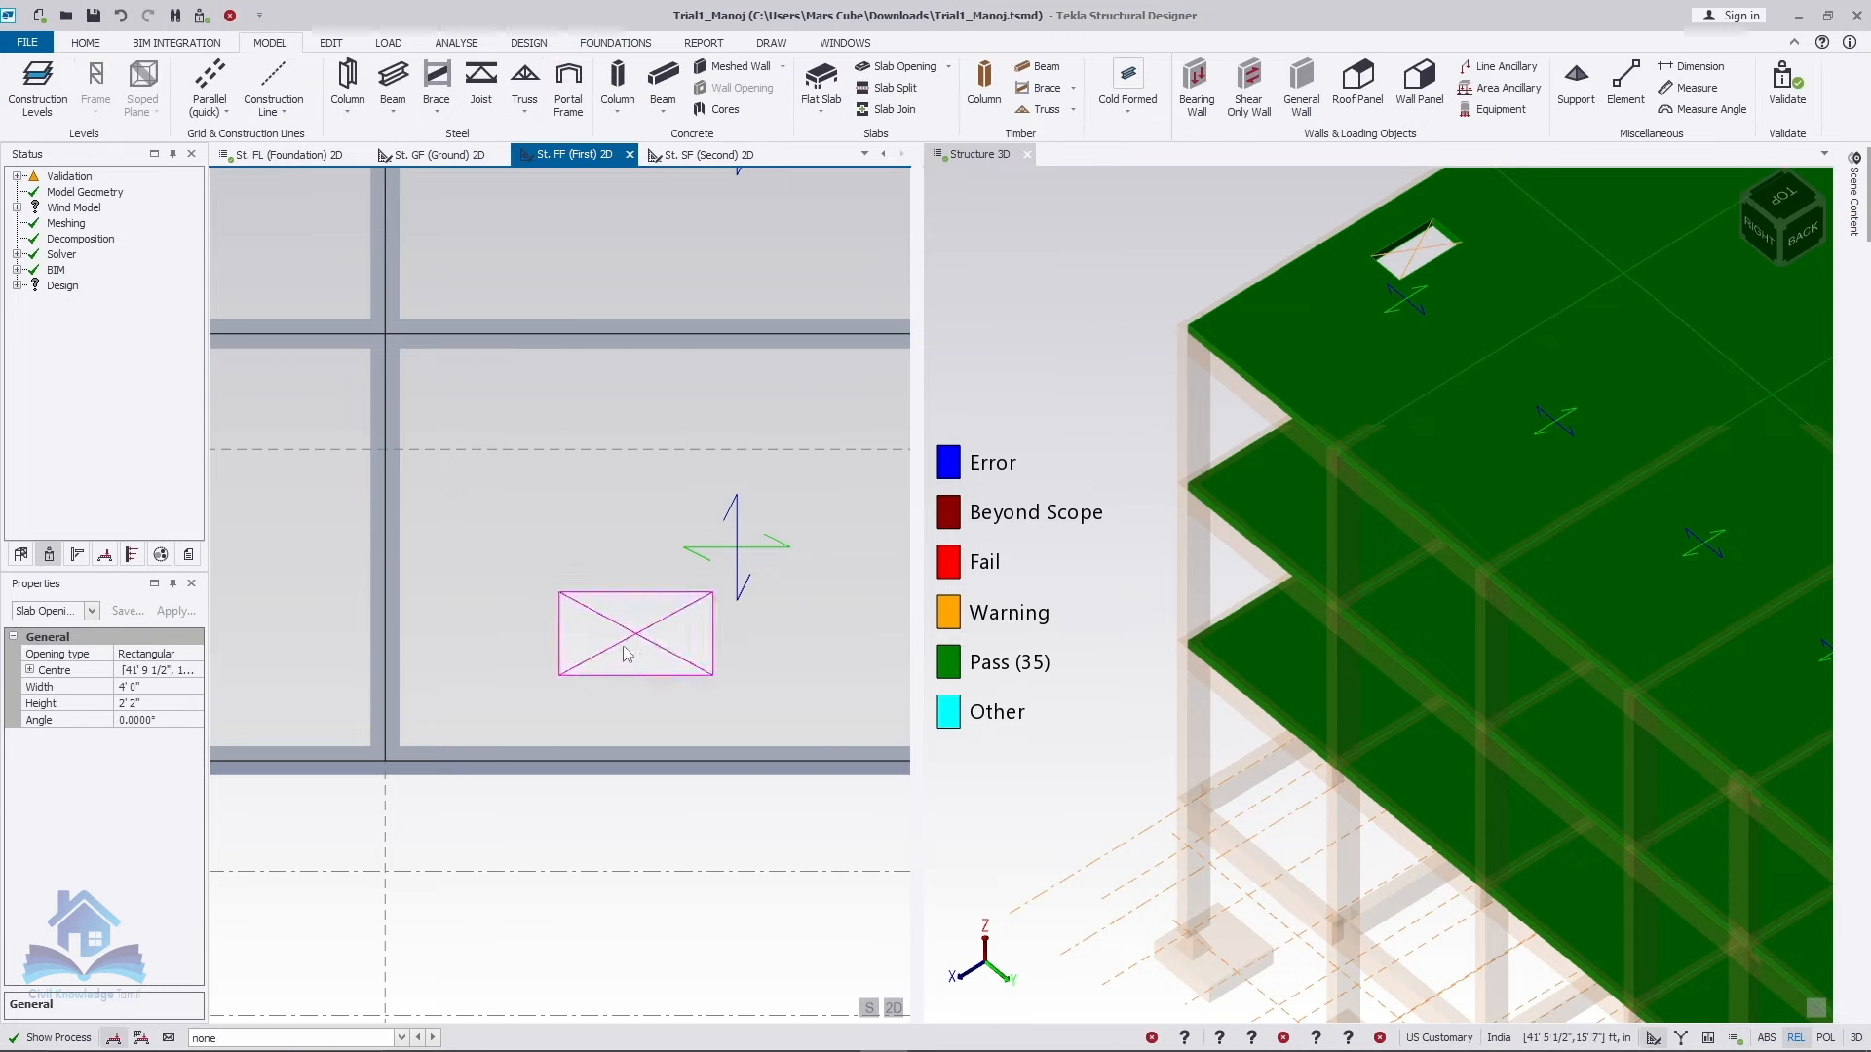
click(156, 703)
text(1)
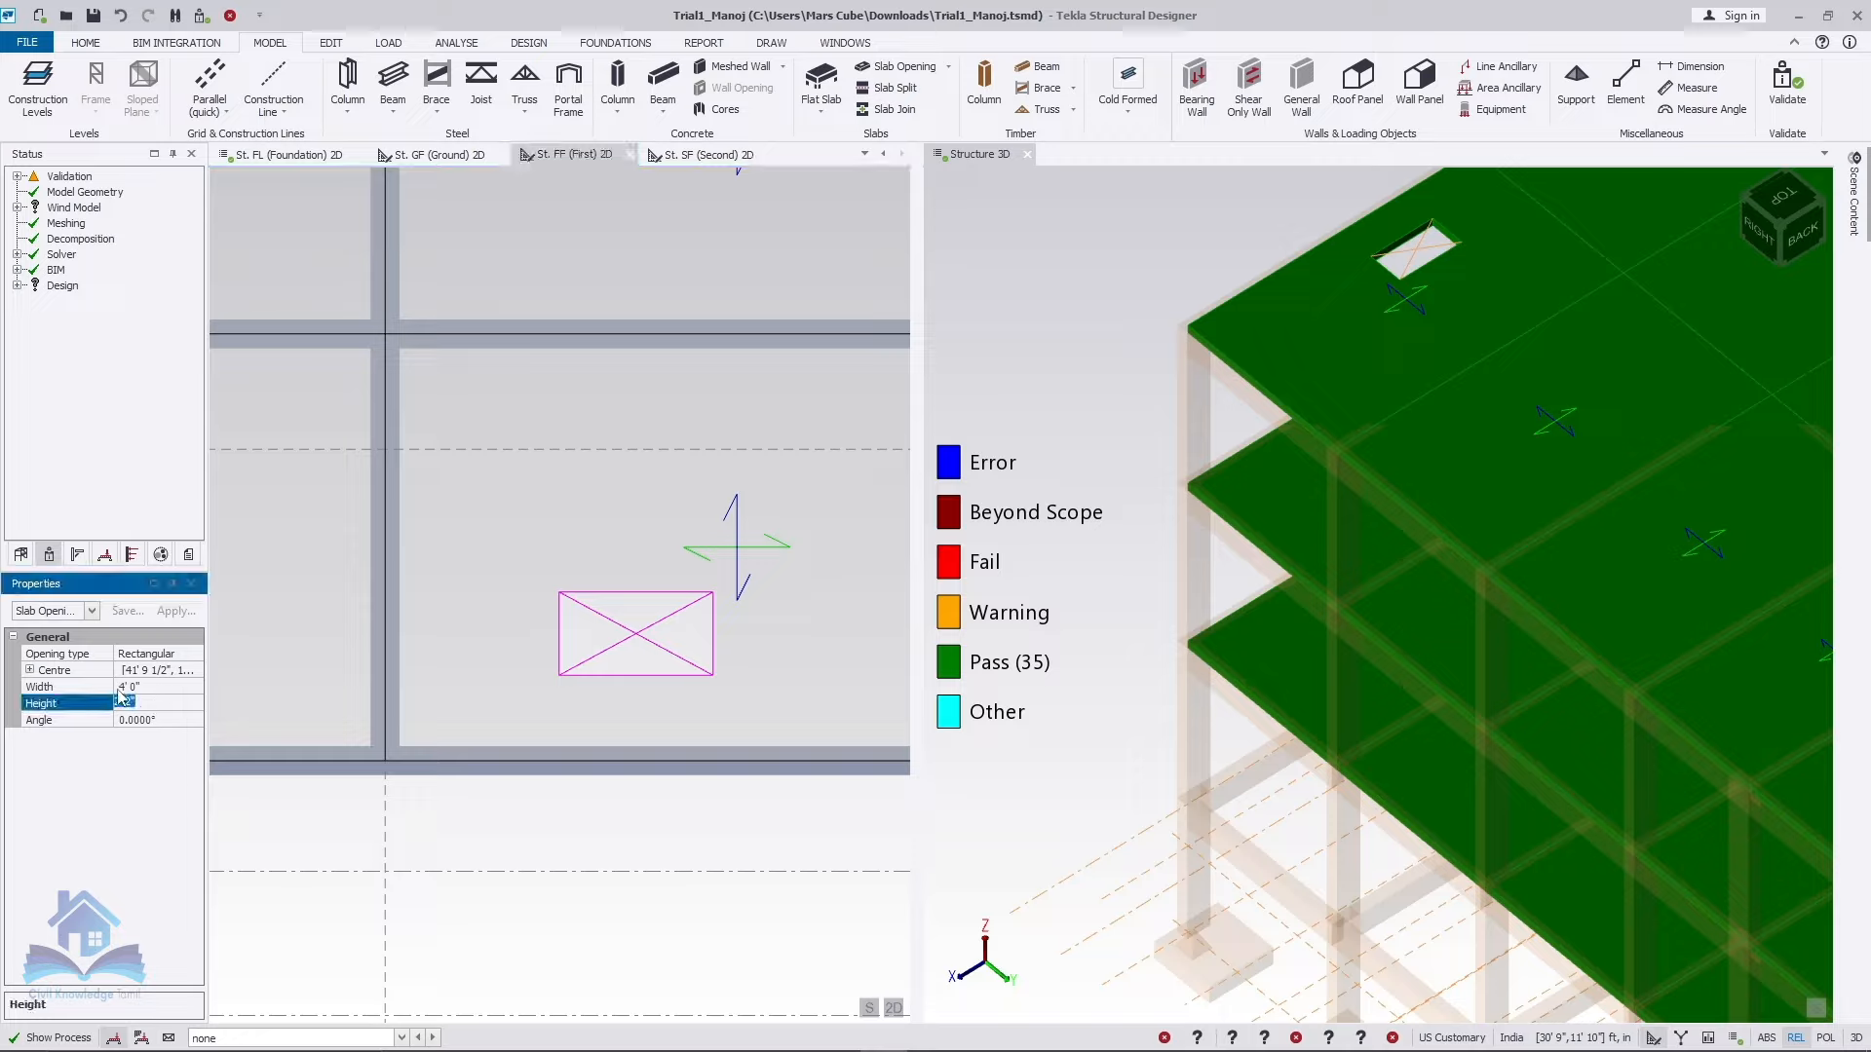
text(.5)
key(Return)
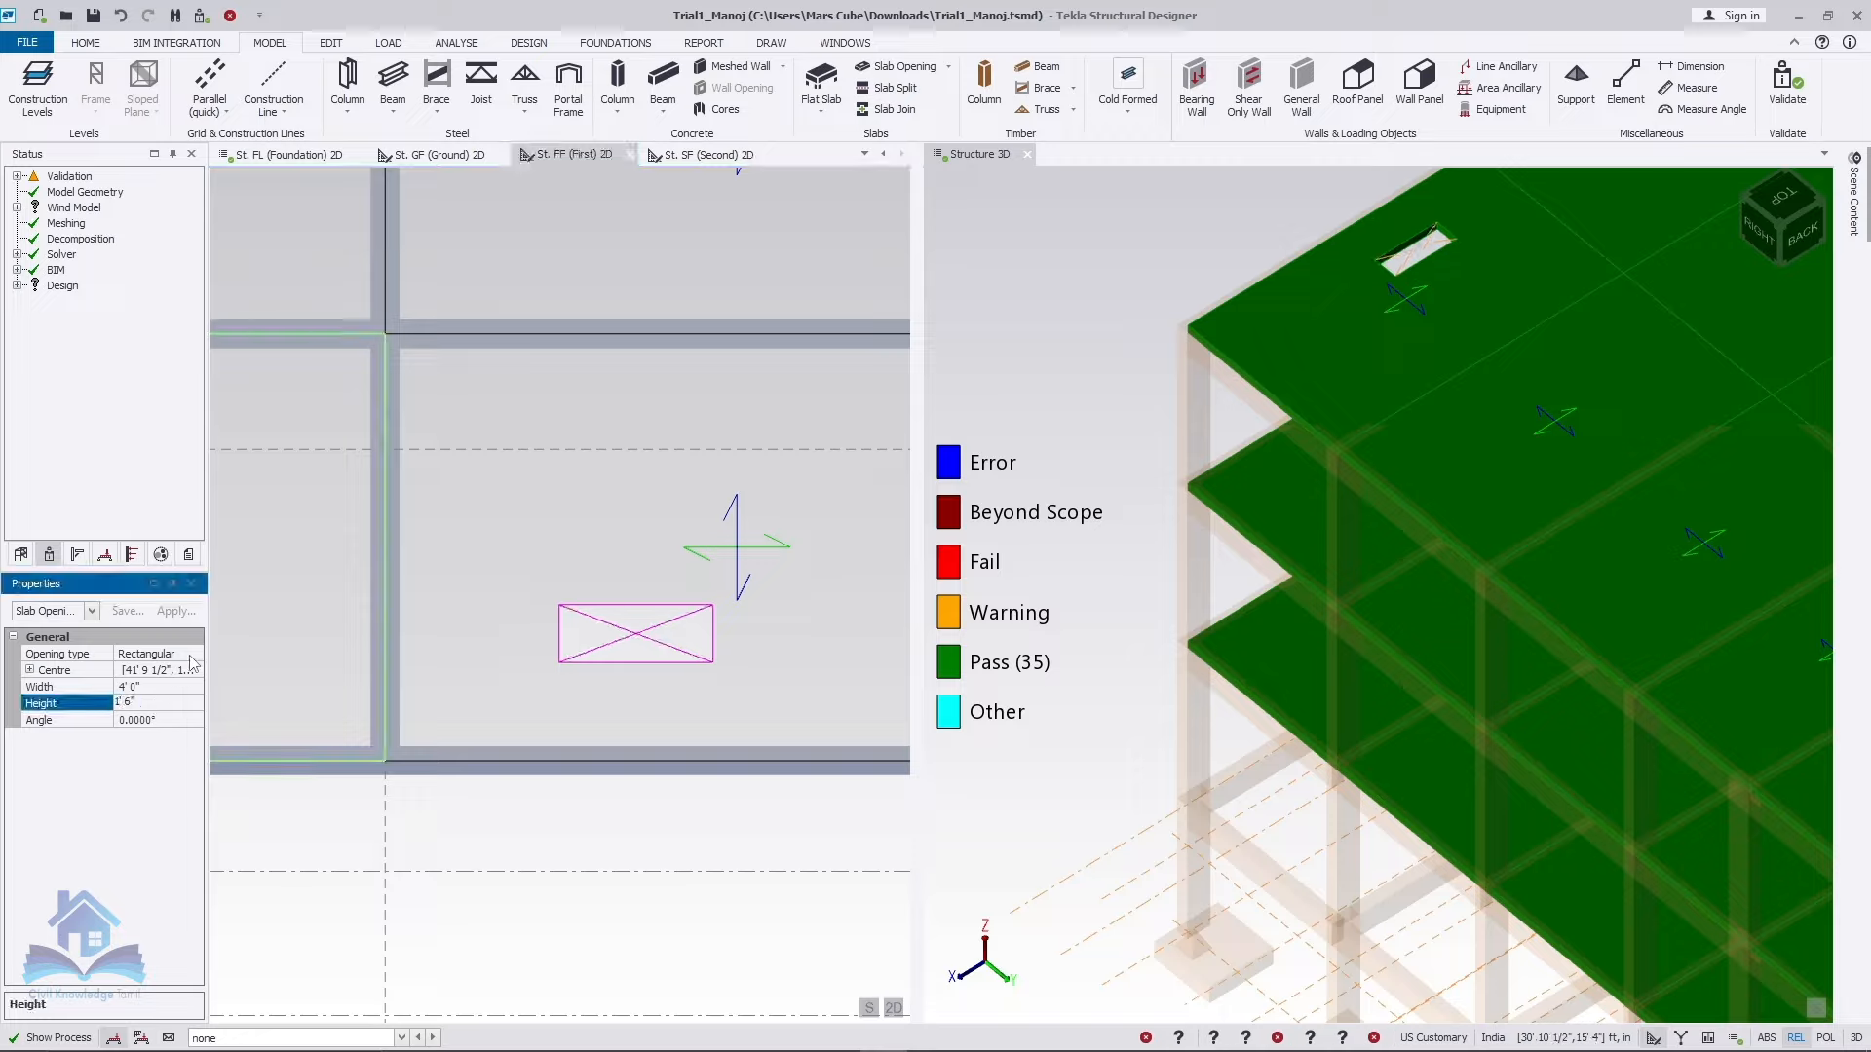
Step: Switch the slab opening's type to Circular and back to Rectangular
click(197, 657)
click(196, 656)
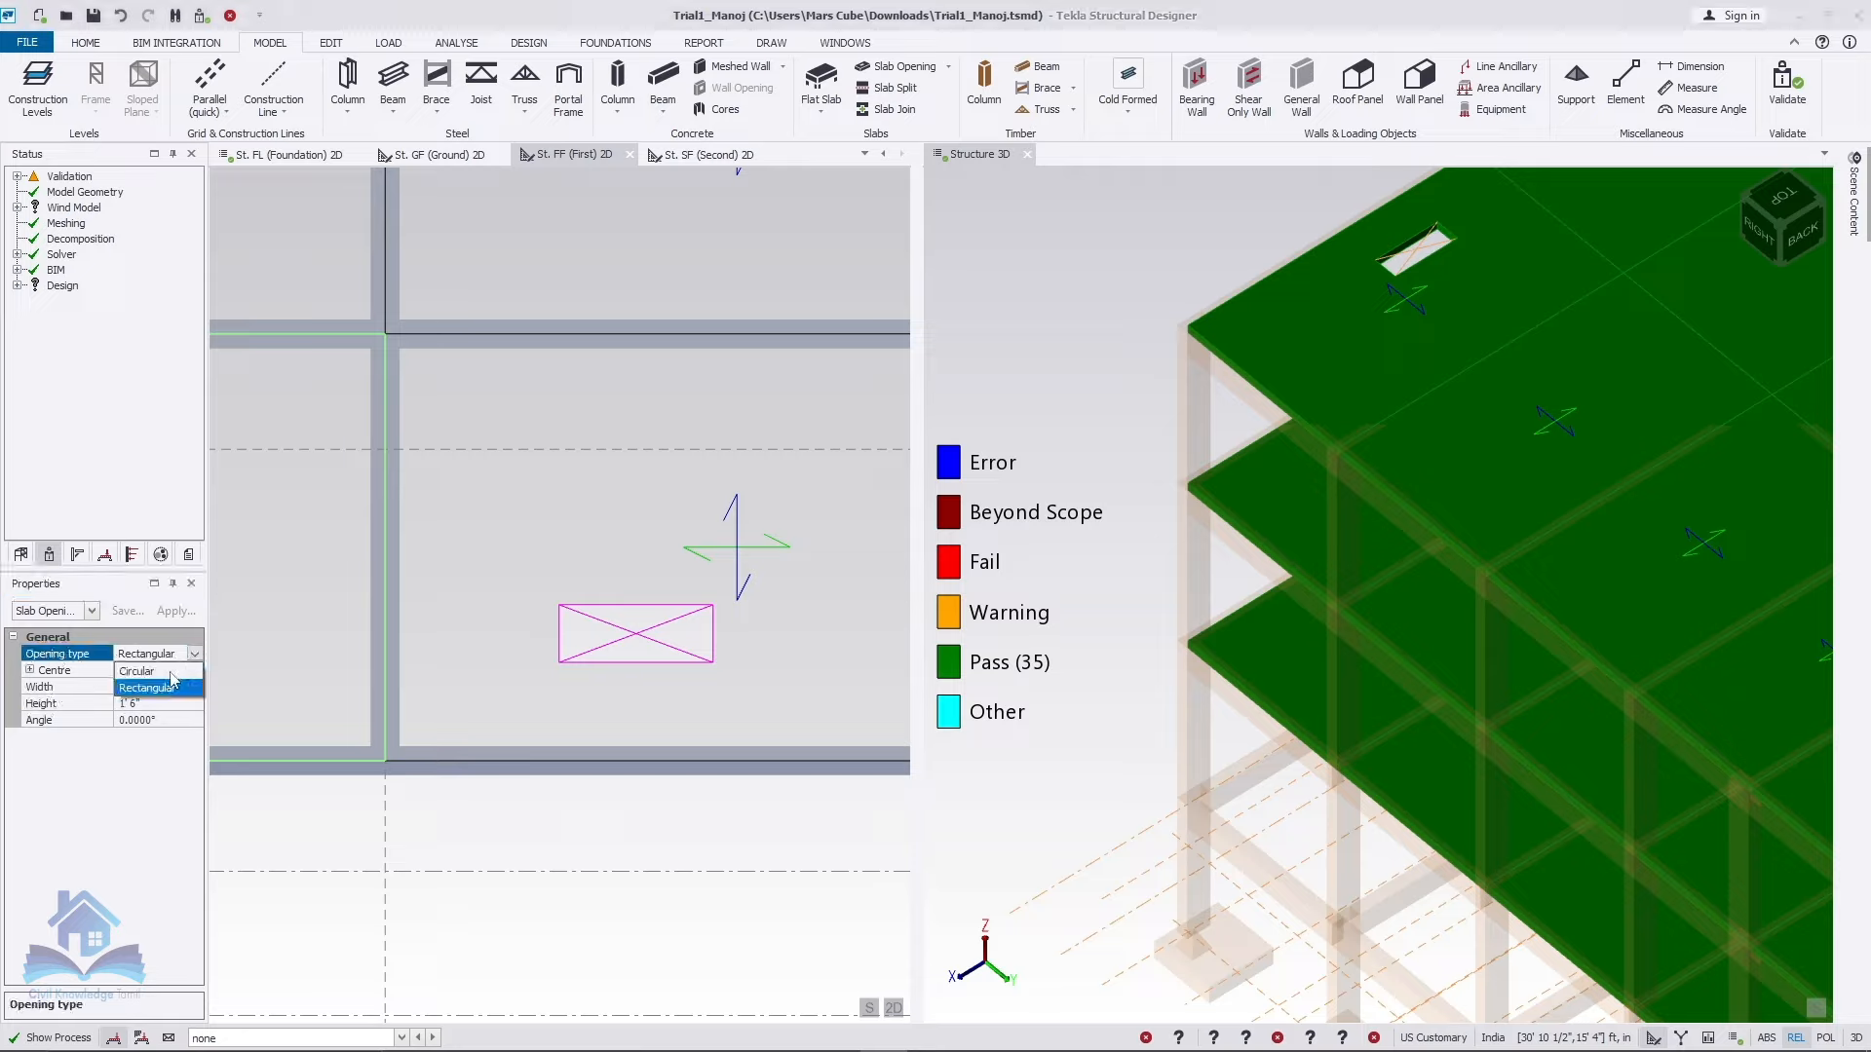
click(145, 673)
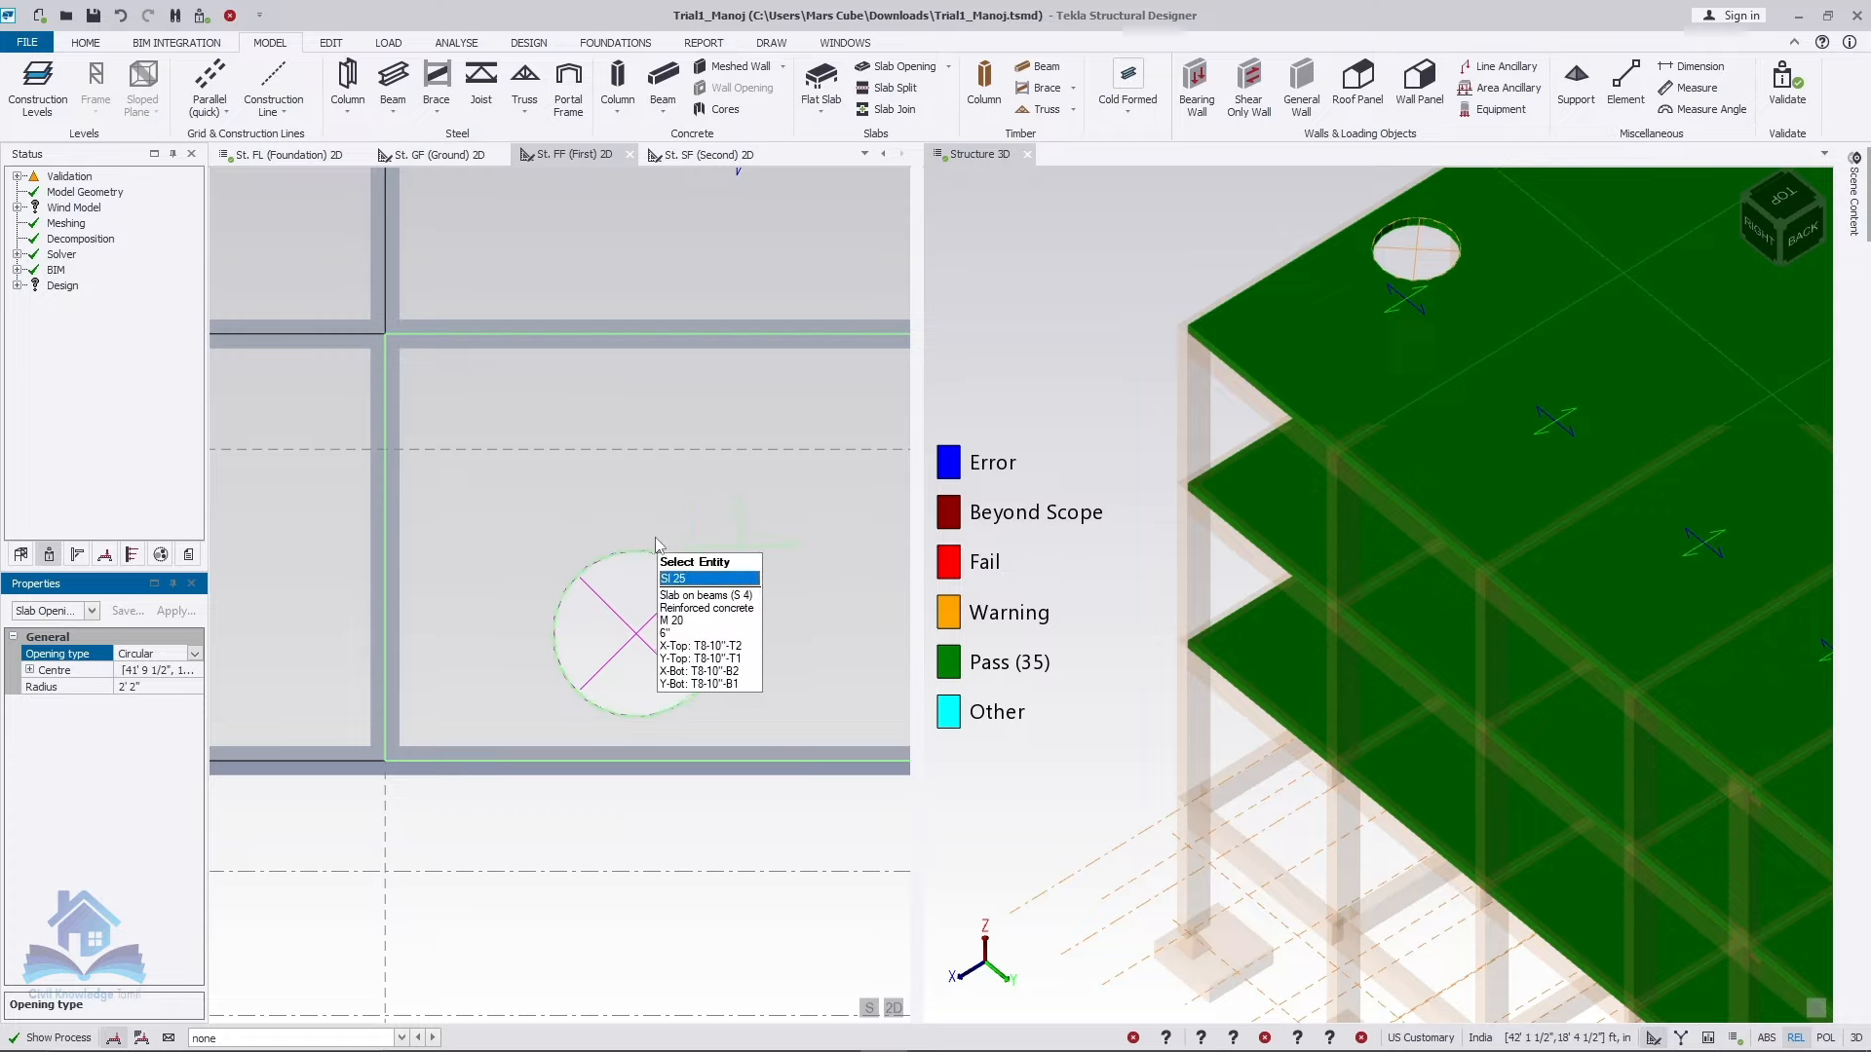
click(196, 655)
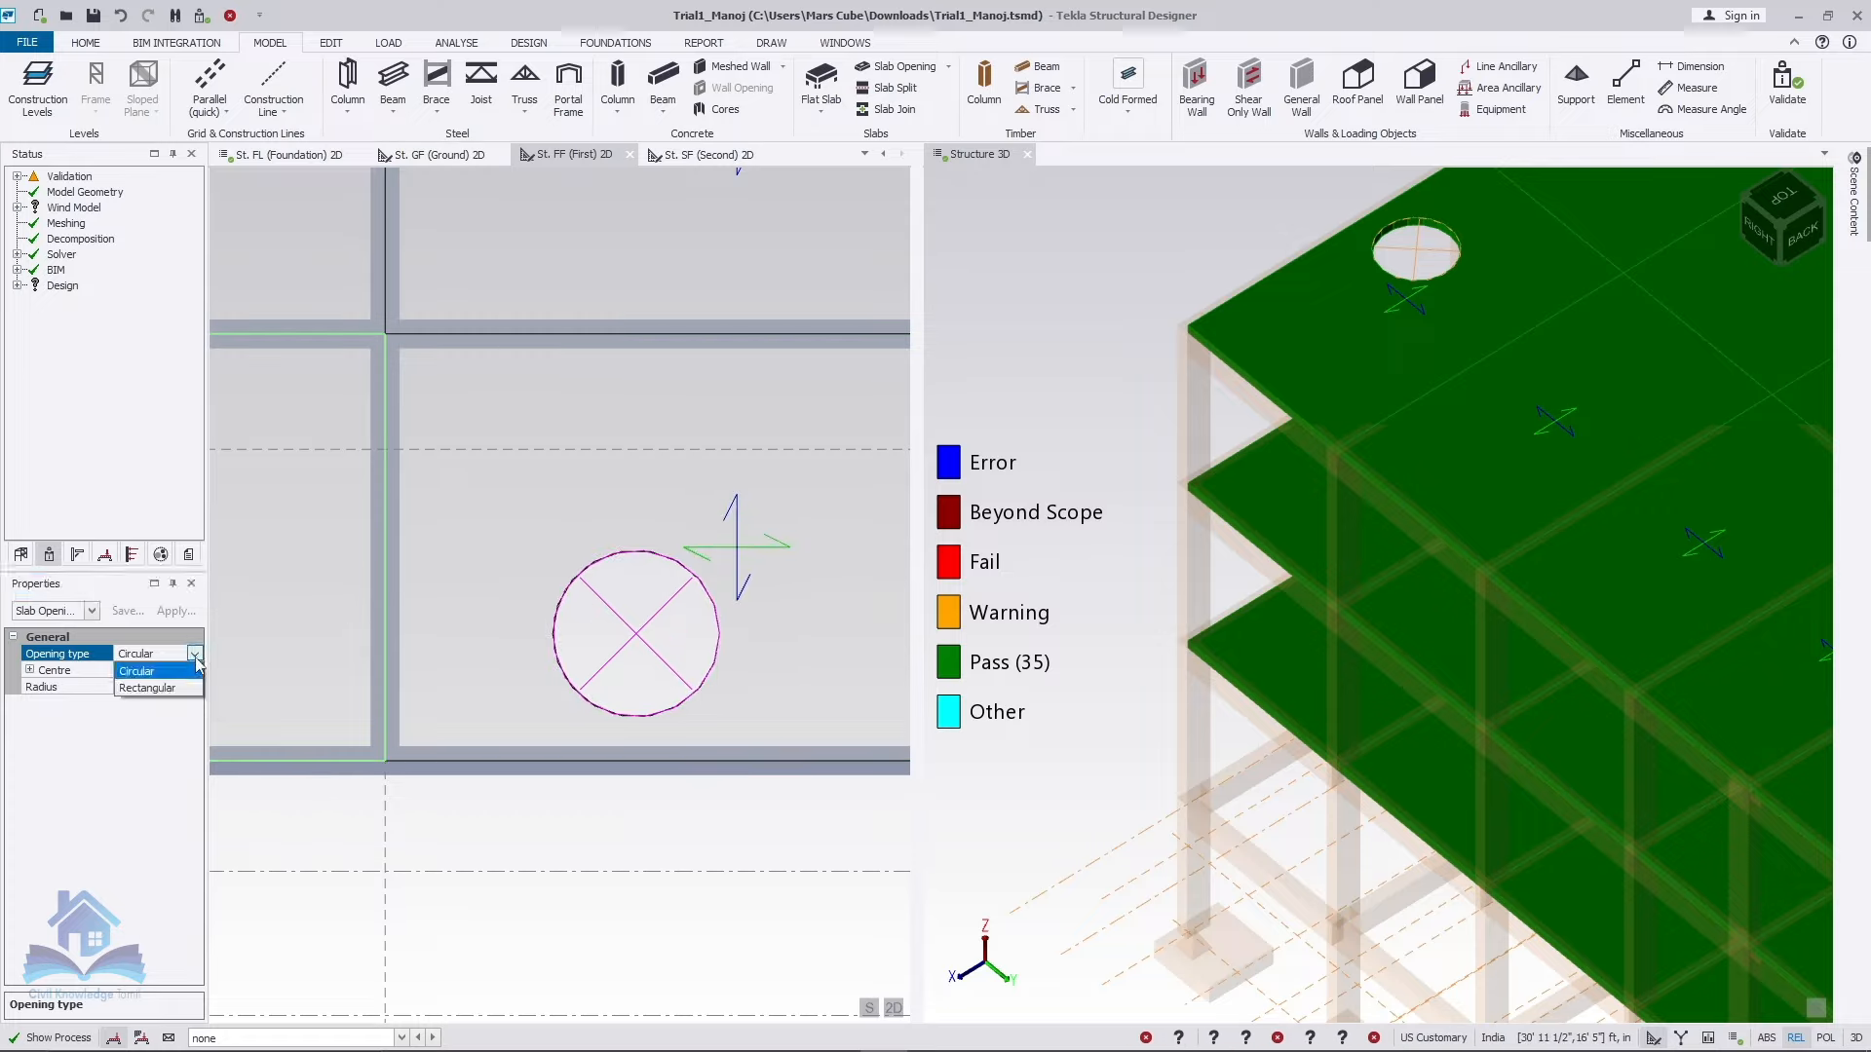
click(161, 688)
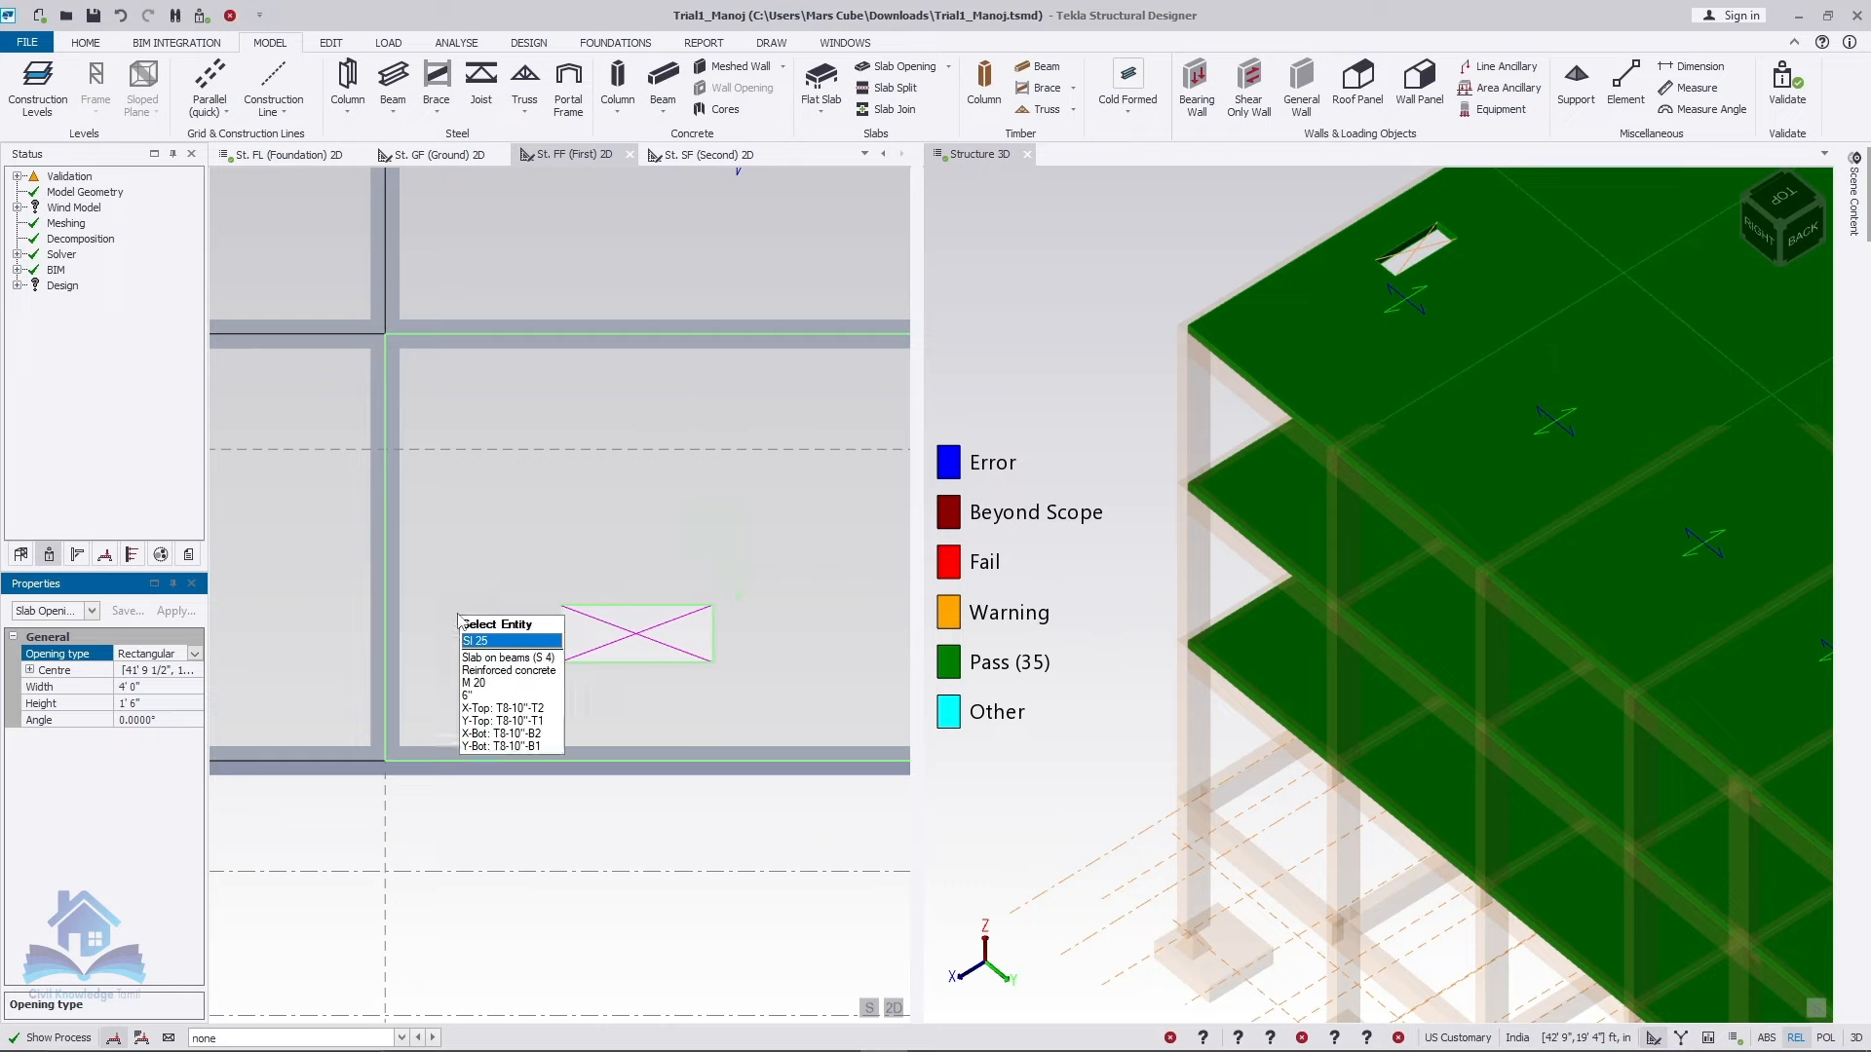
Step: Start a slab overhang on the first-floor plan with a parallel edge and set its width to 3' 0"
scroll(563, 752, down, 1)
scroll(564, 752, down, 4)
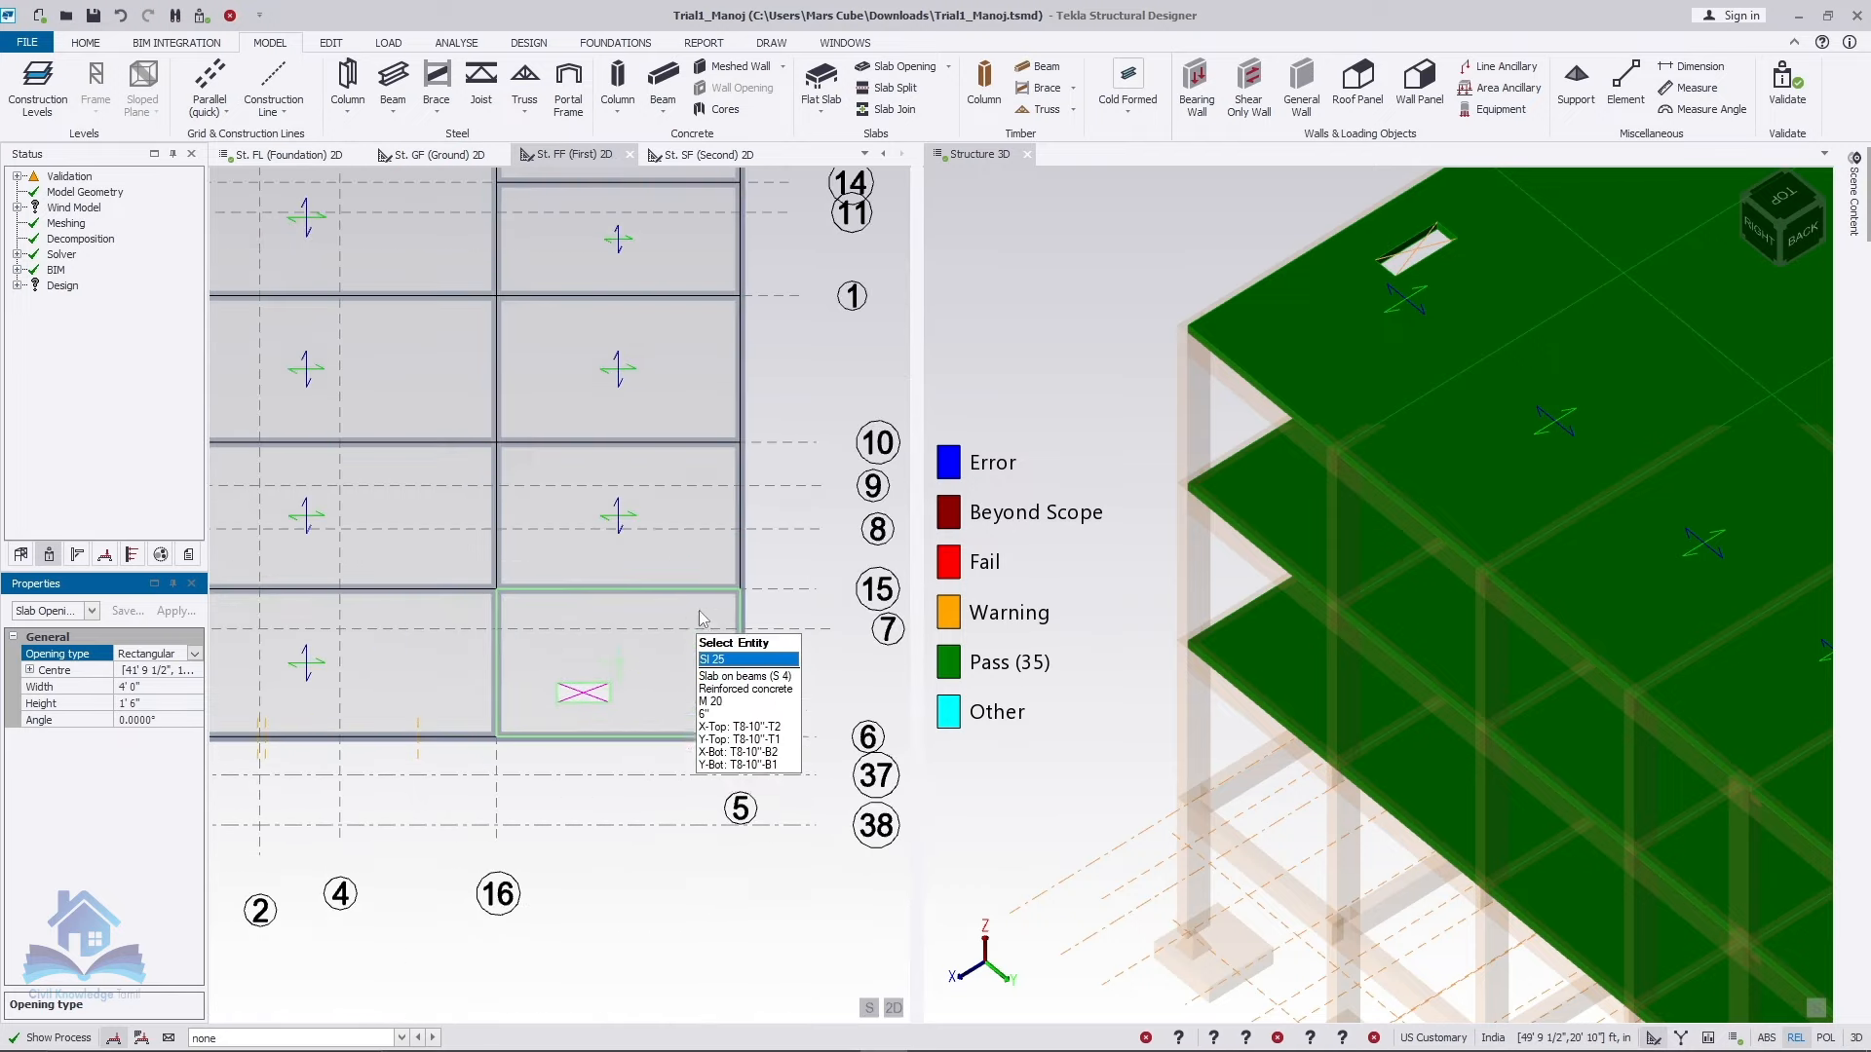
click(822, 370)
scroll(822, 370, down, 1)
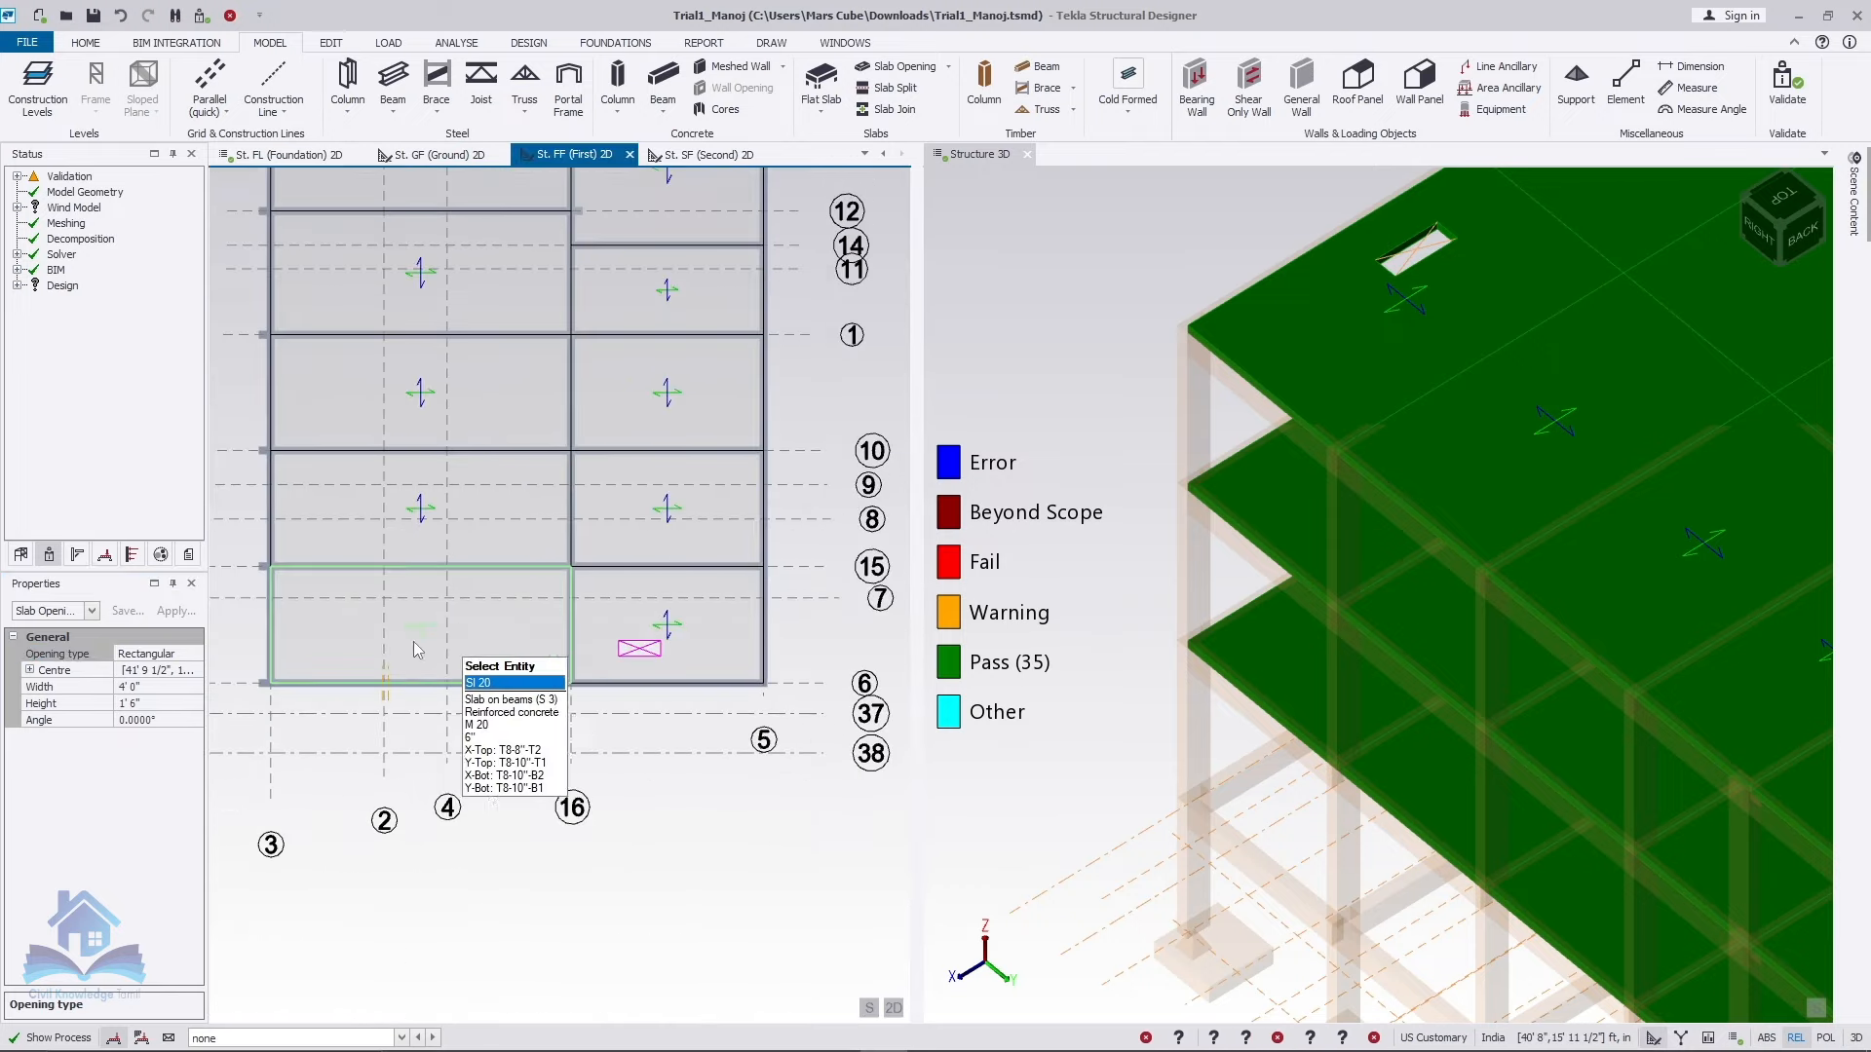
scroll(287, 730, up, 2)
click(948, 66)
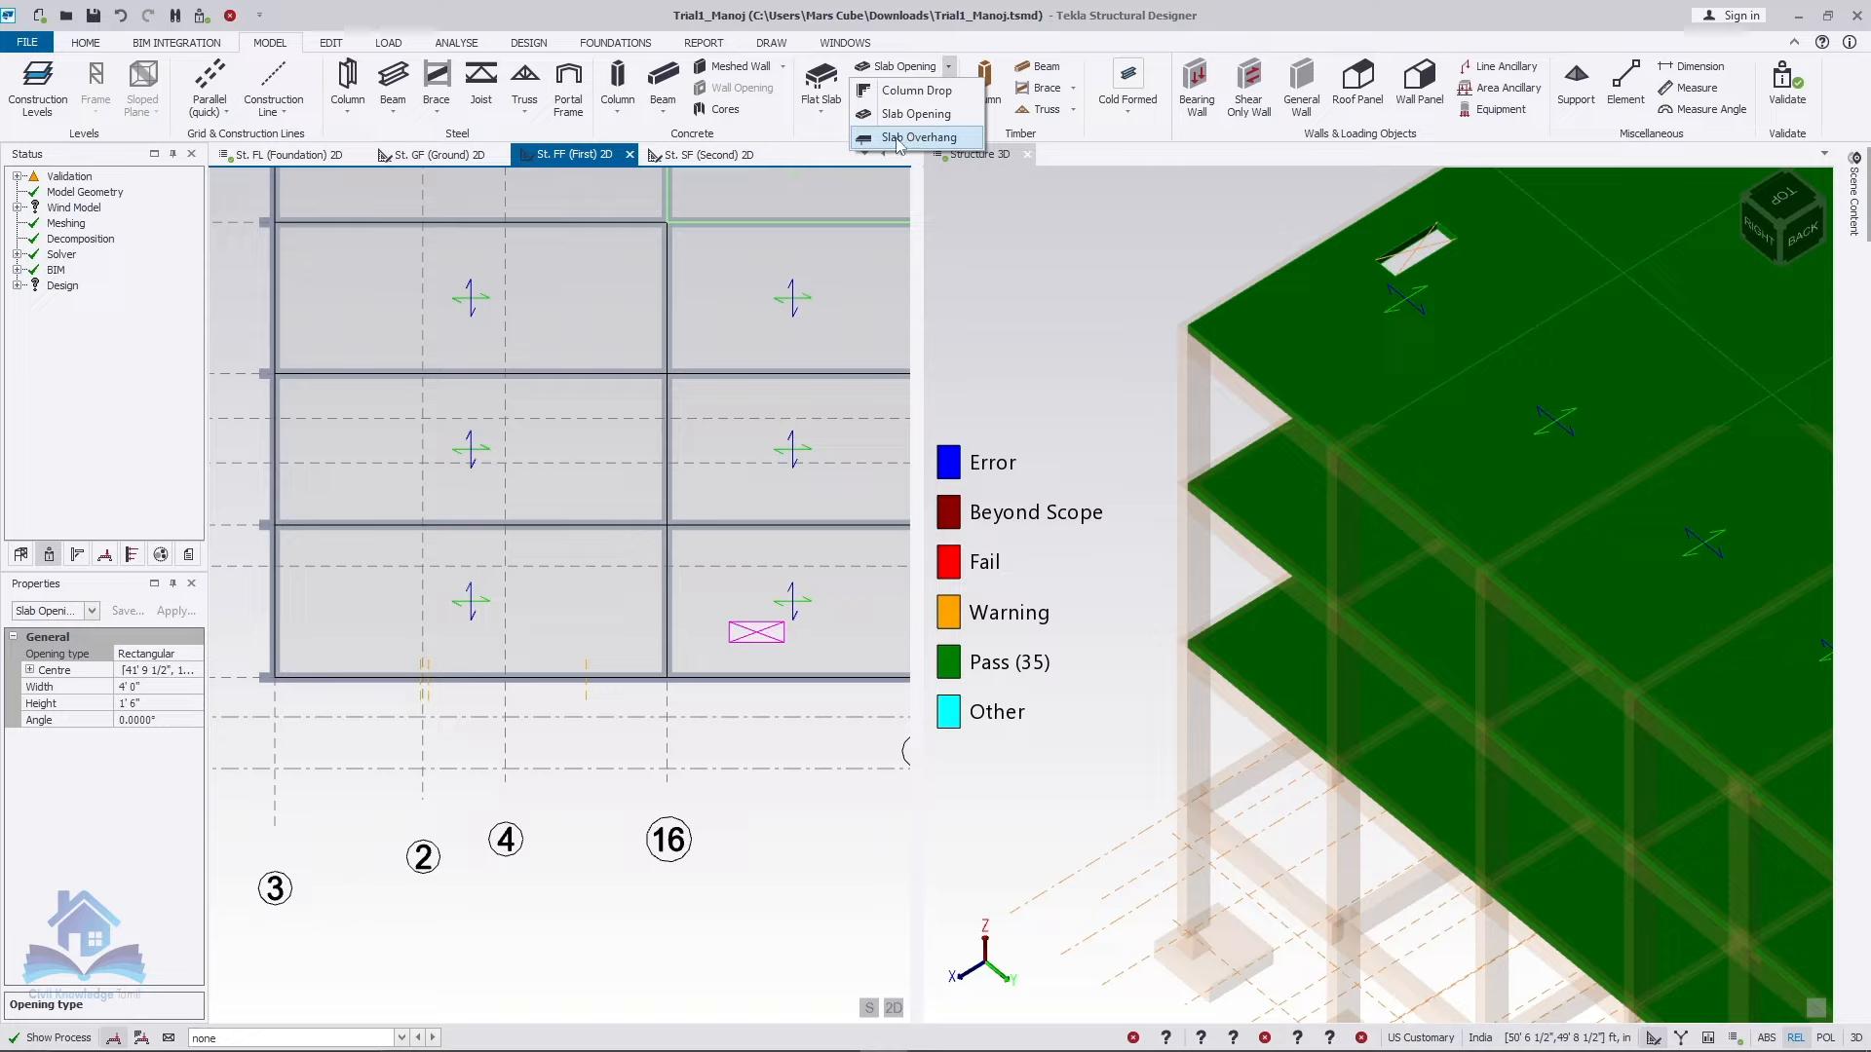
click(899, 140)
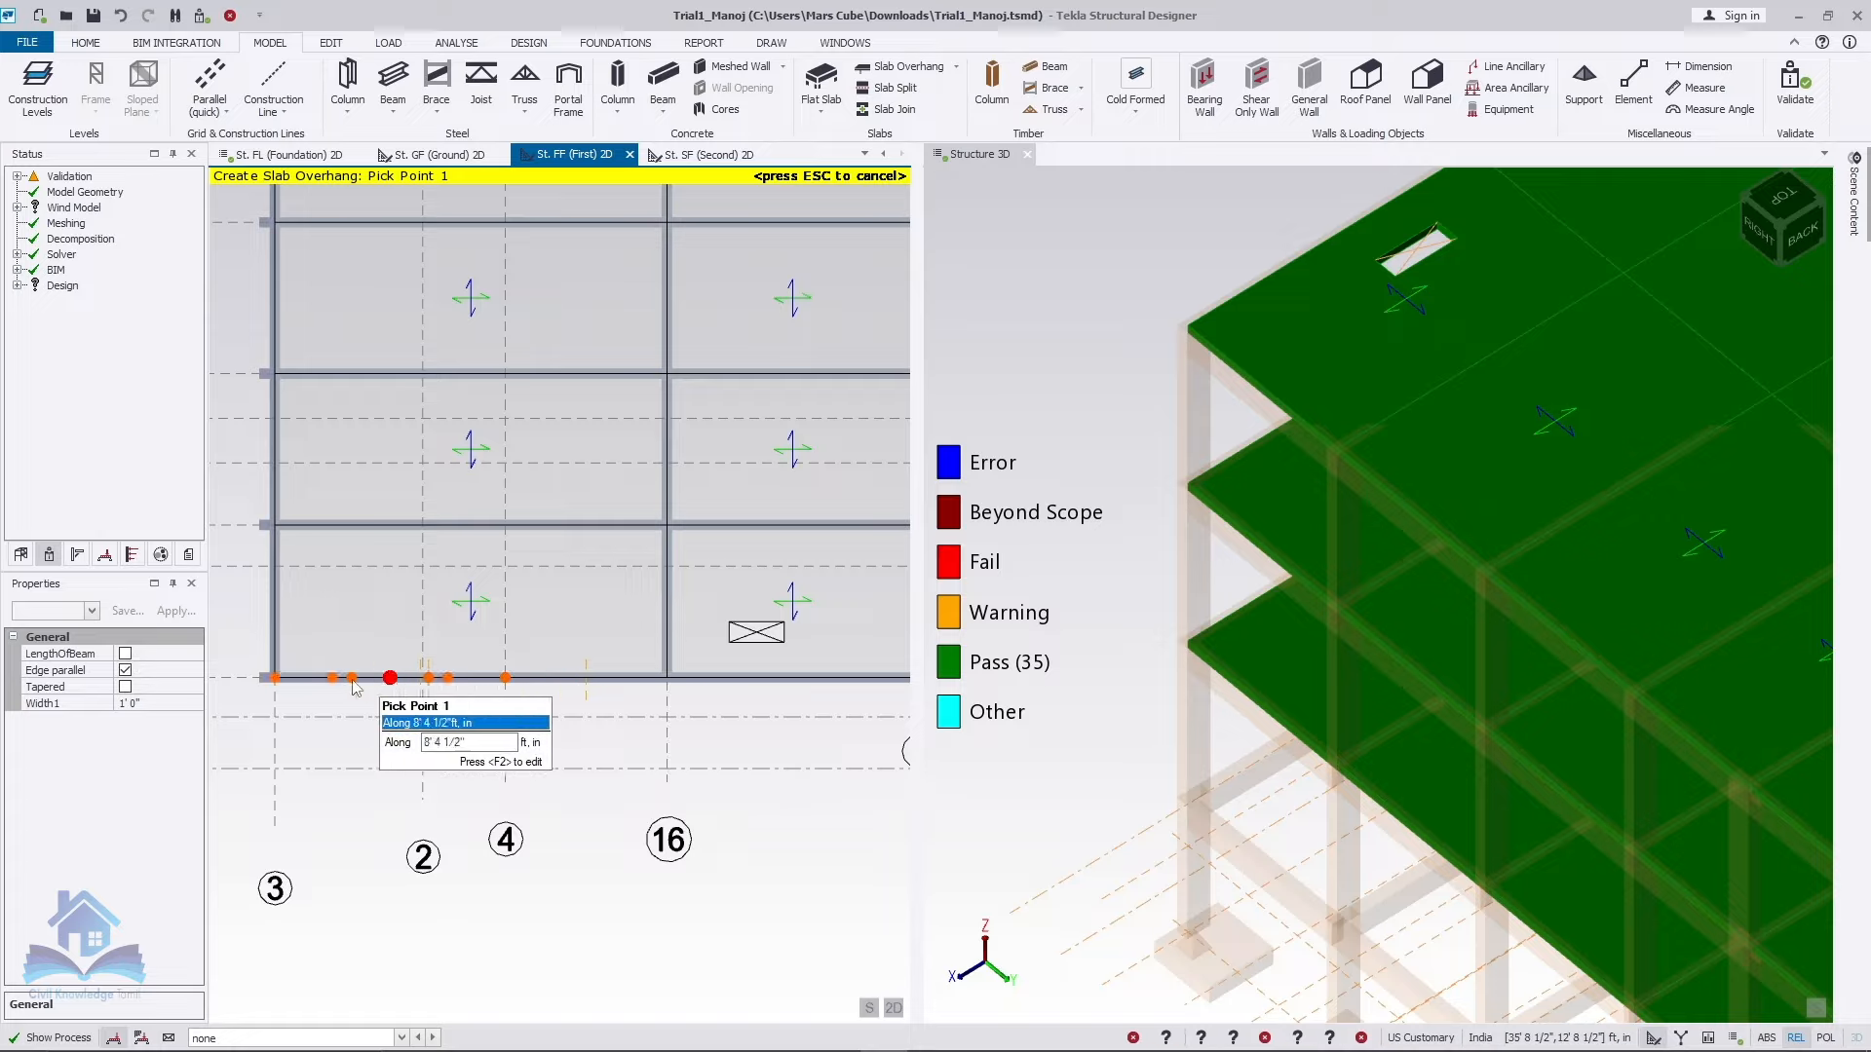
click(125, 669)
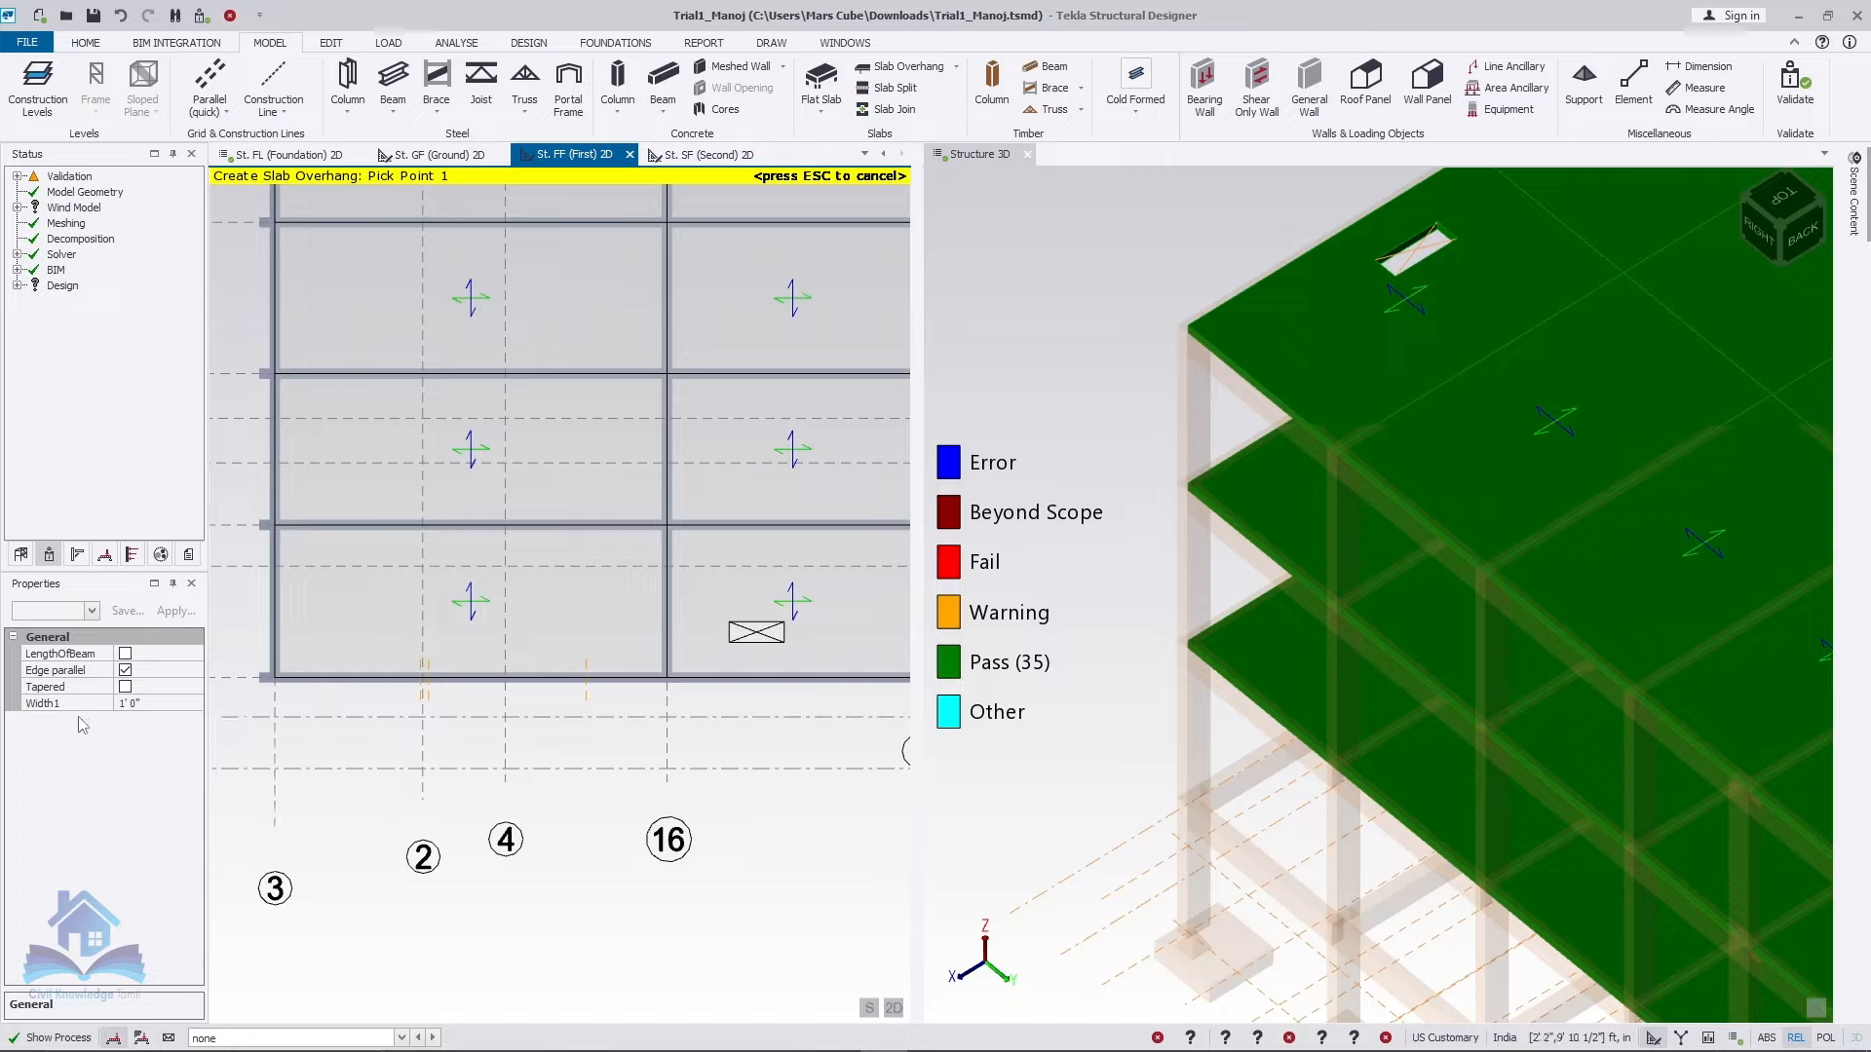
click(148, 704)
text(3')
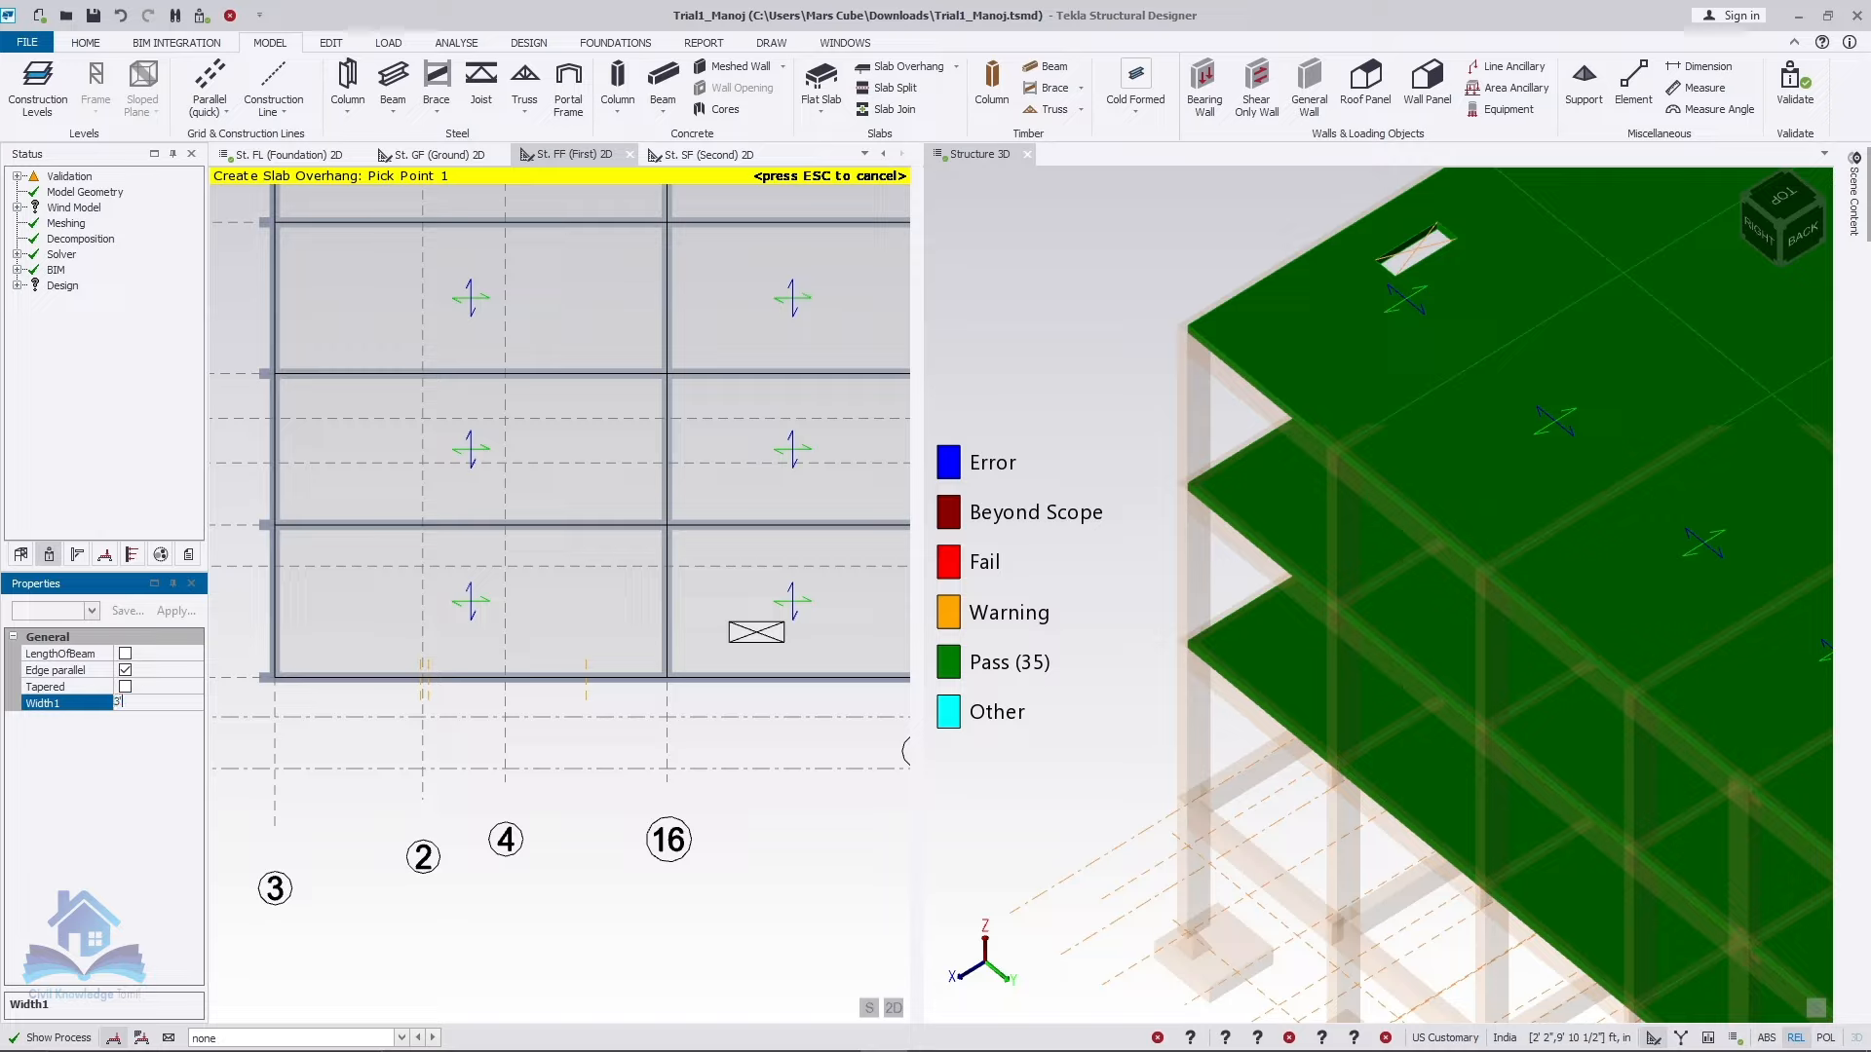
key(Return)
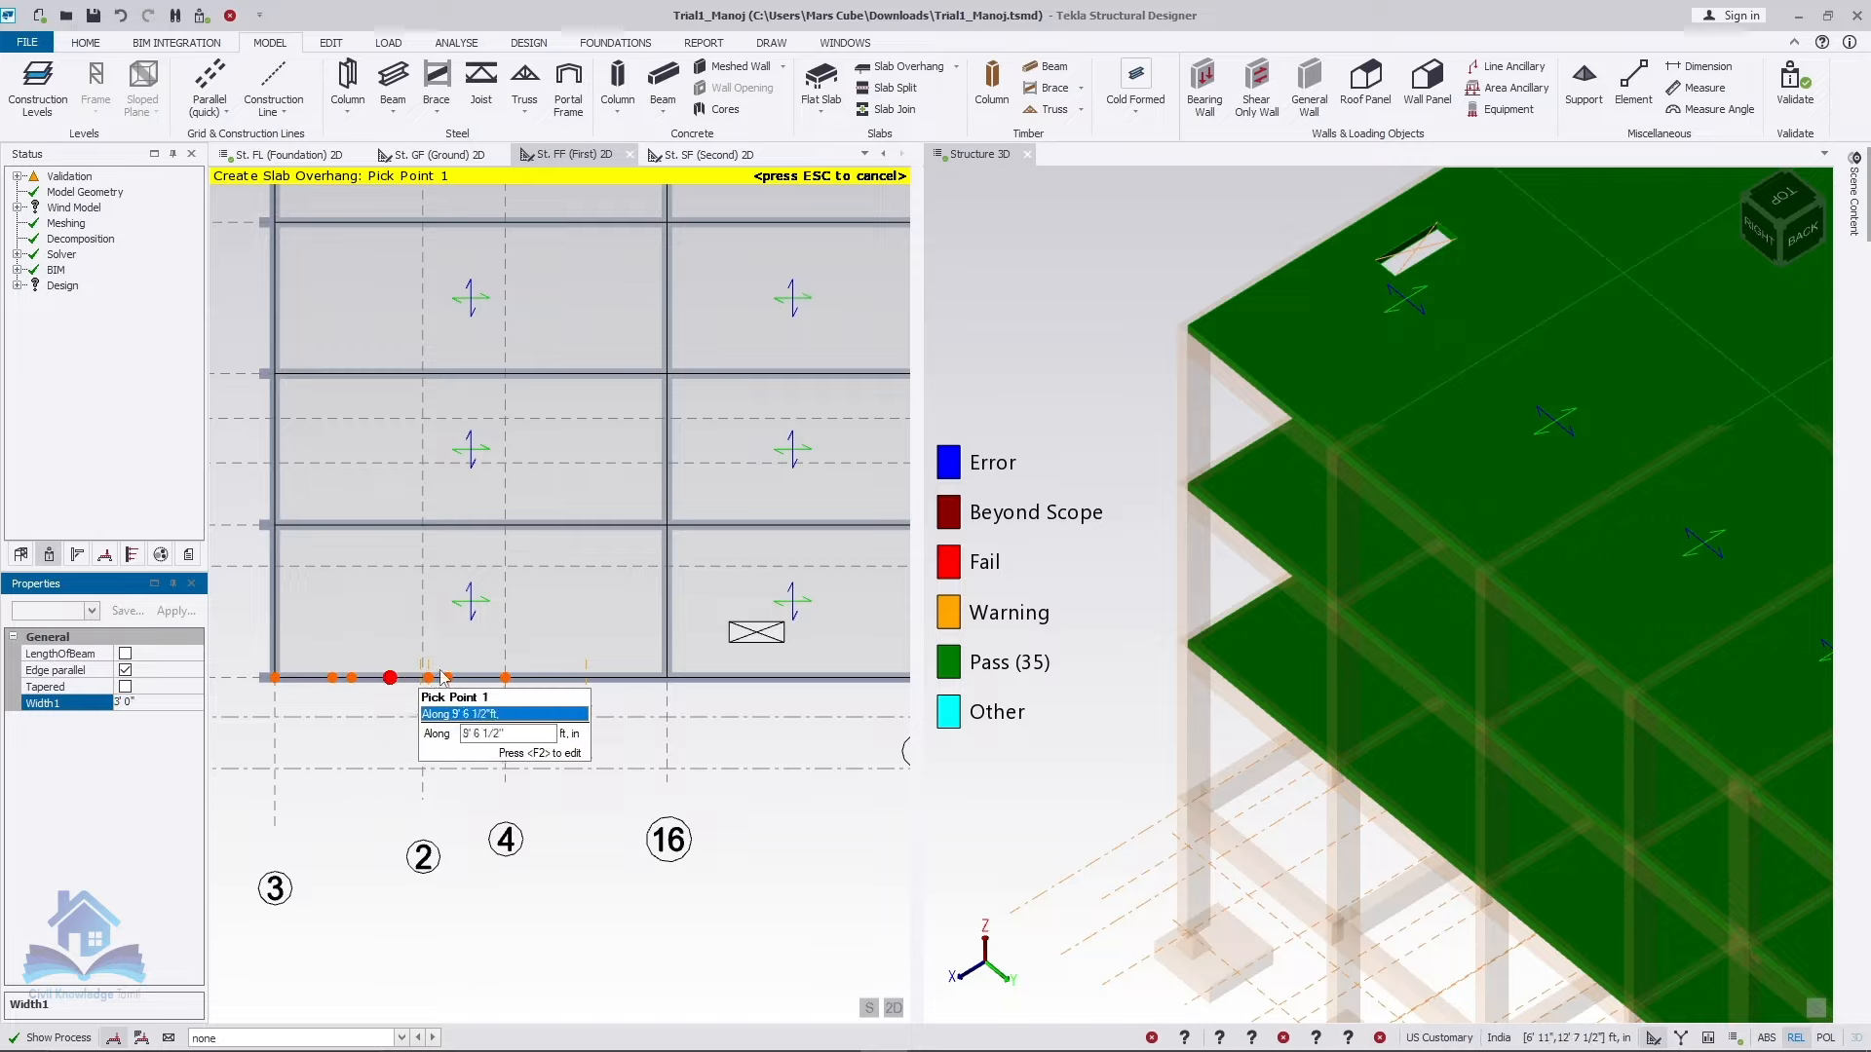
Step: Place the overhang along the slab edge on grid line 6, from grid line 3 to grid line 4
click(275, 678)
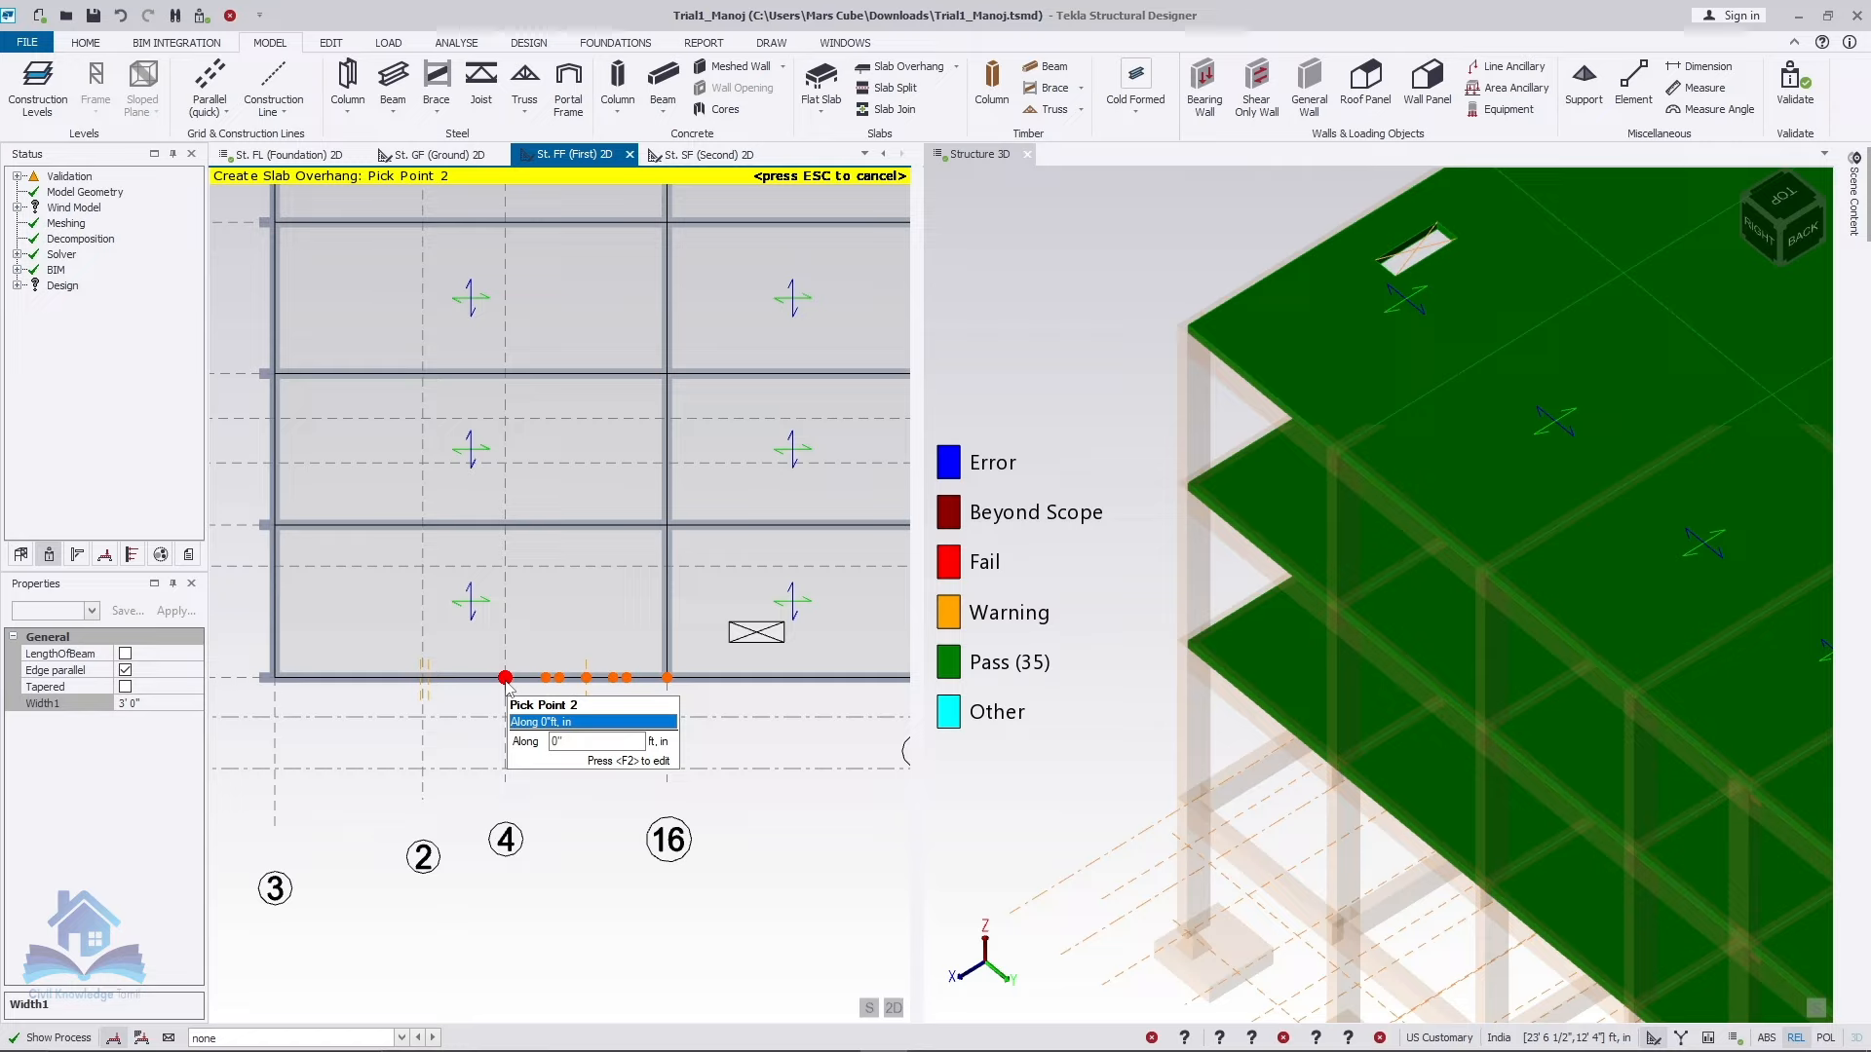
click(505, 679)
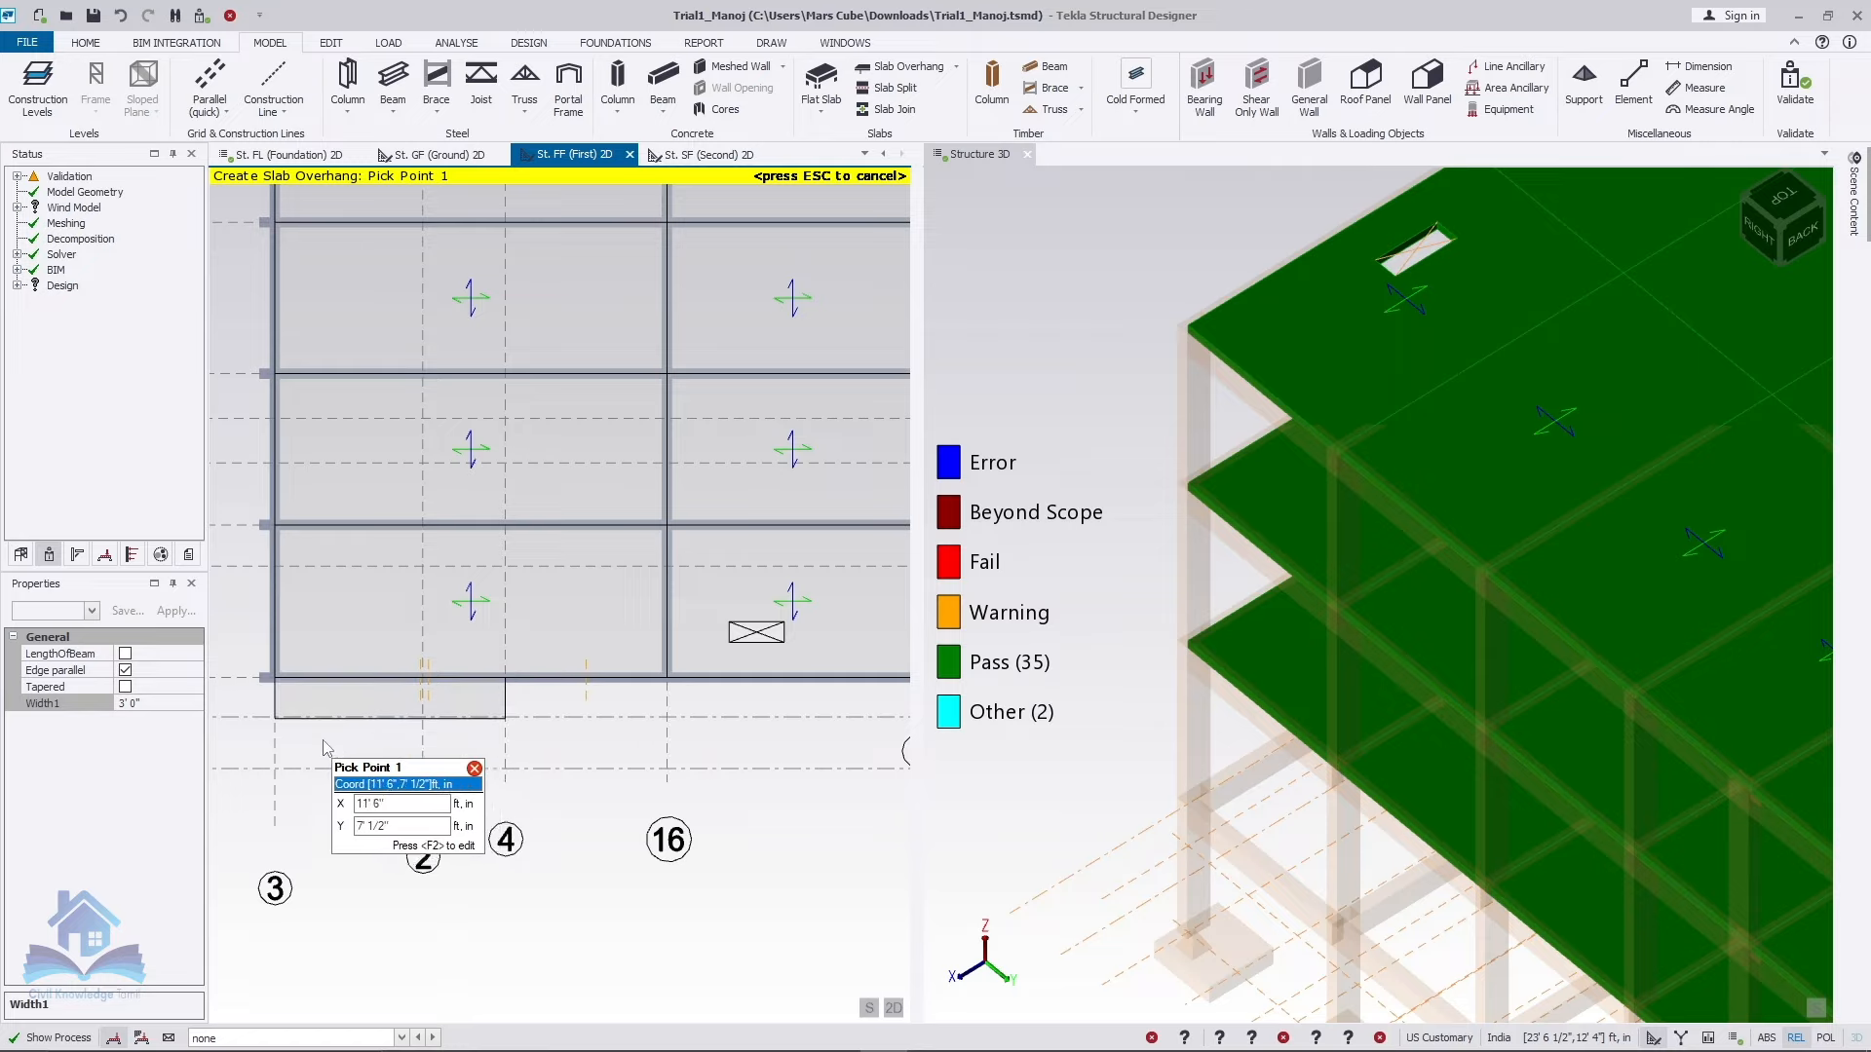
scroll(317, 725, up, 3)
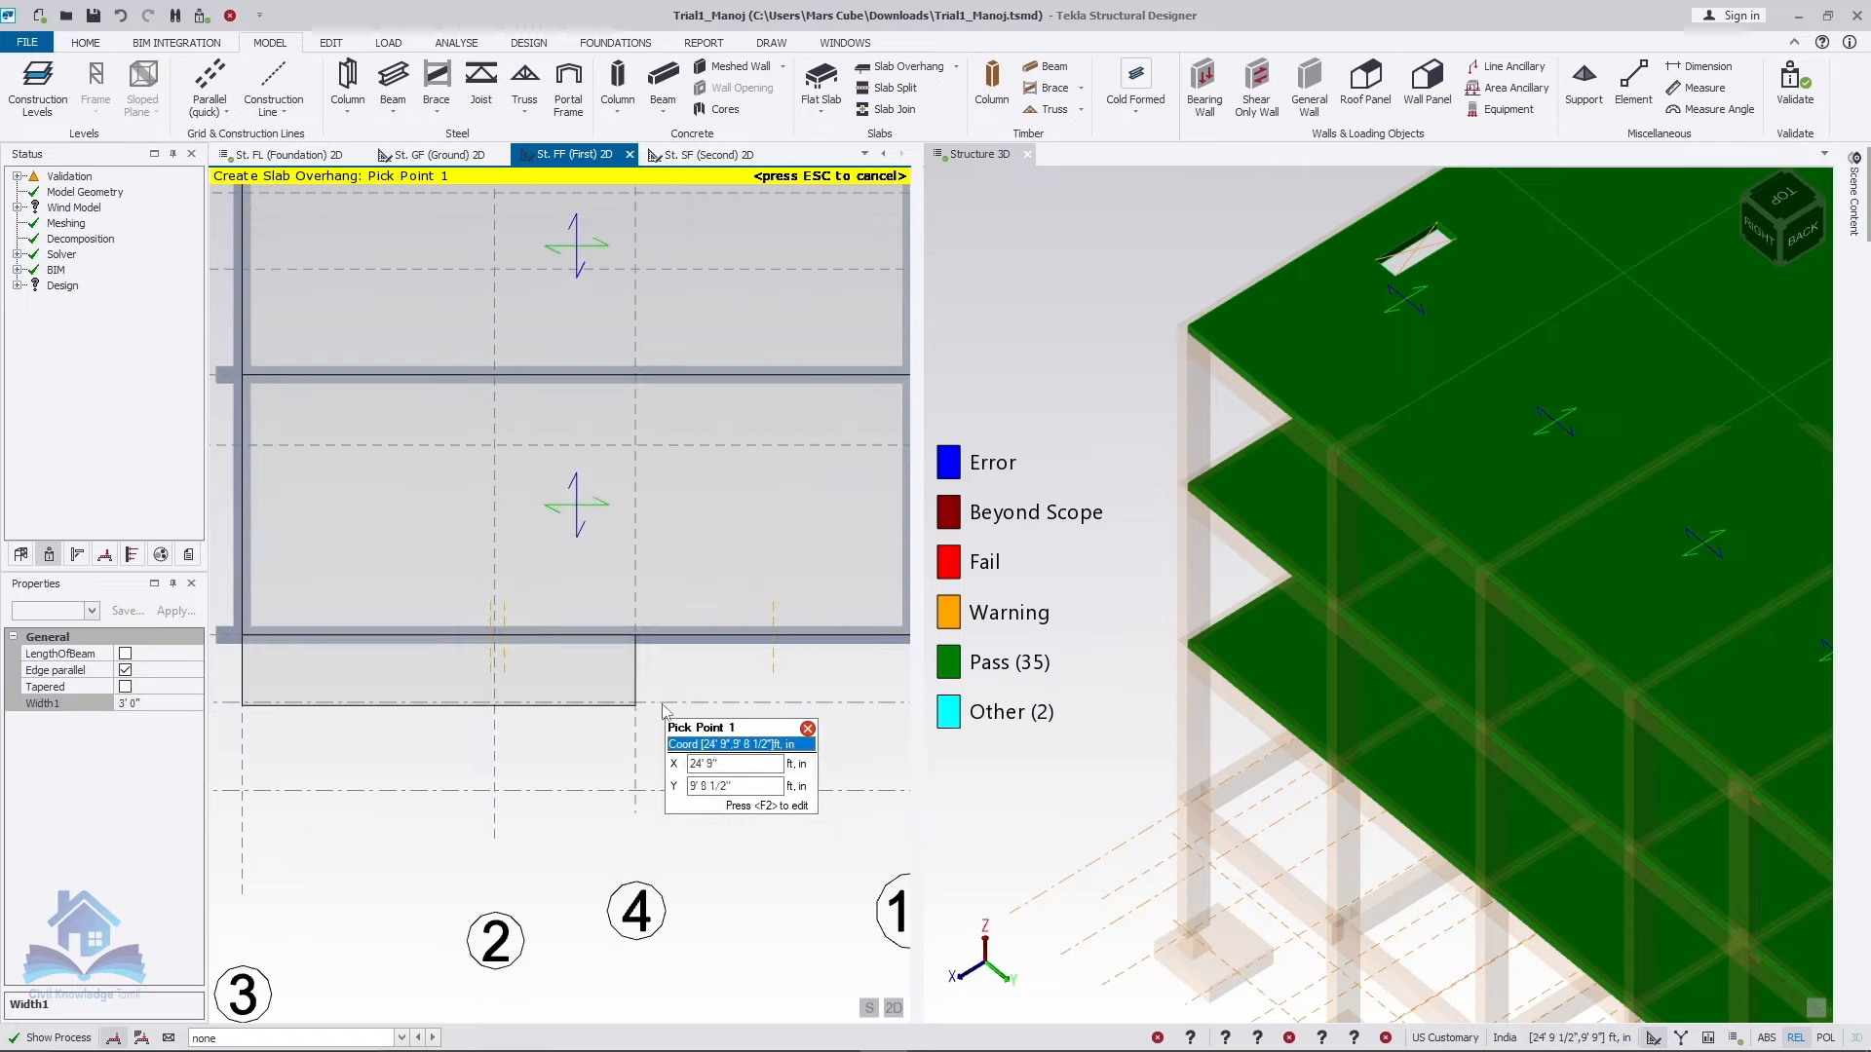
scroll(279, 686, down, 1)
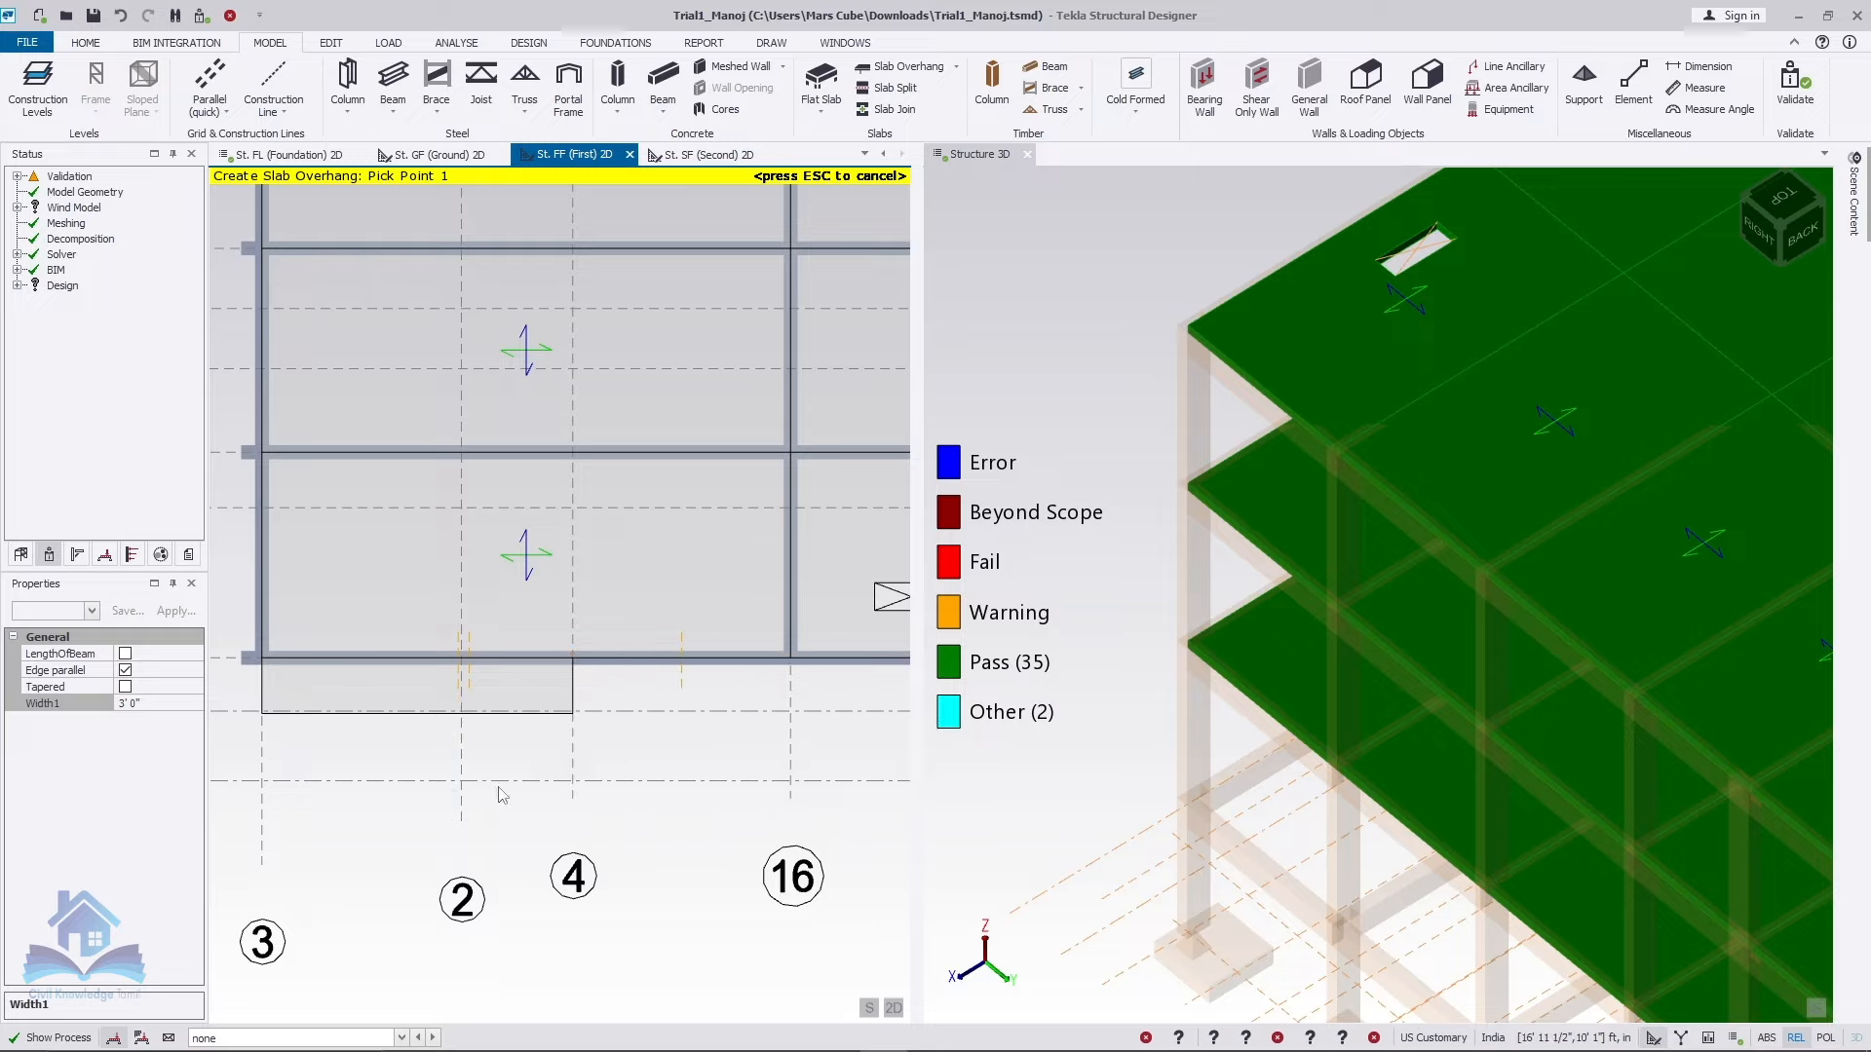
Step: Configure the slab overhang with a curved edge by turning off Edge parallel, setting curvature to 3' 0" and width to 1' 0"
click(125, 672)
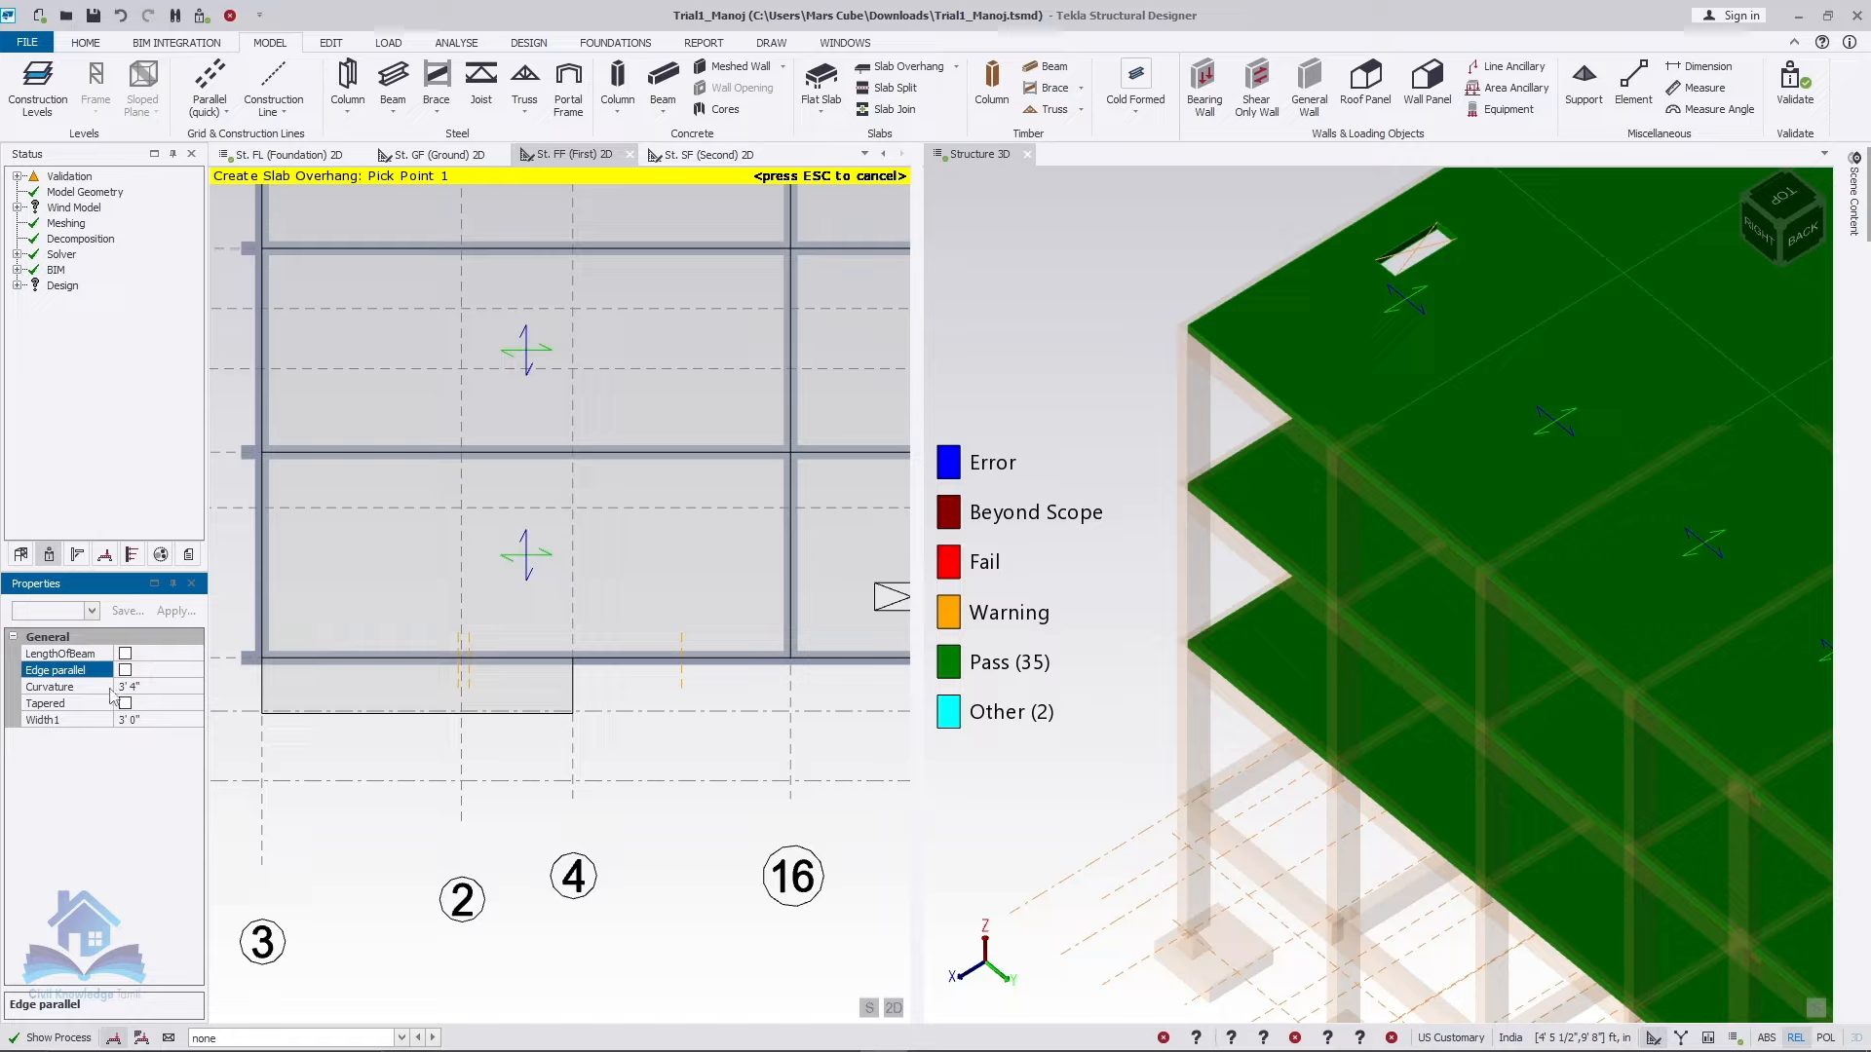
click(155, 687)
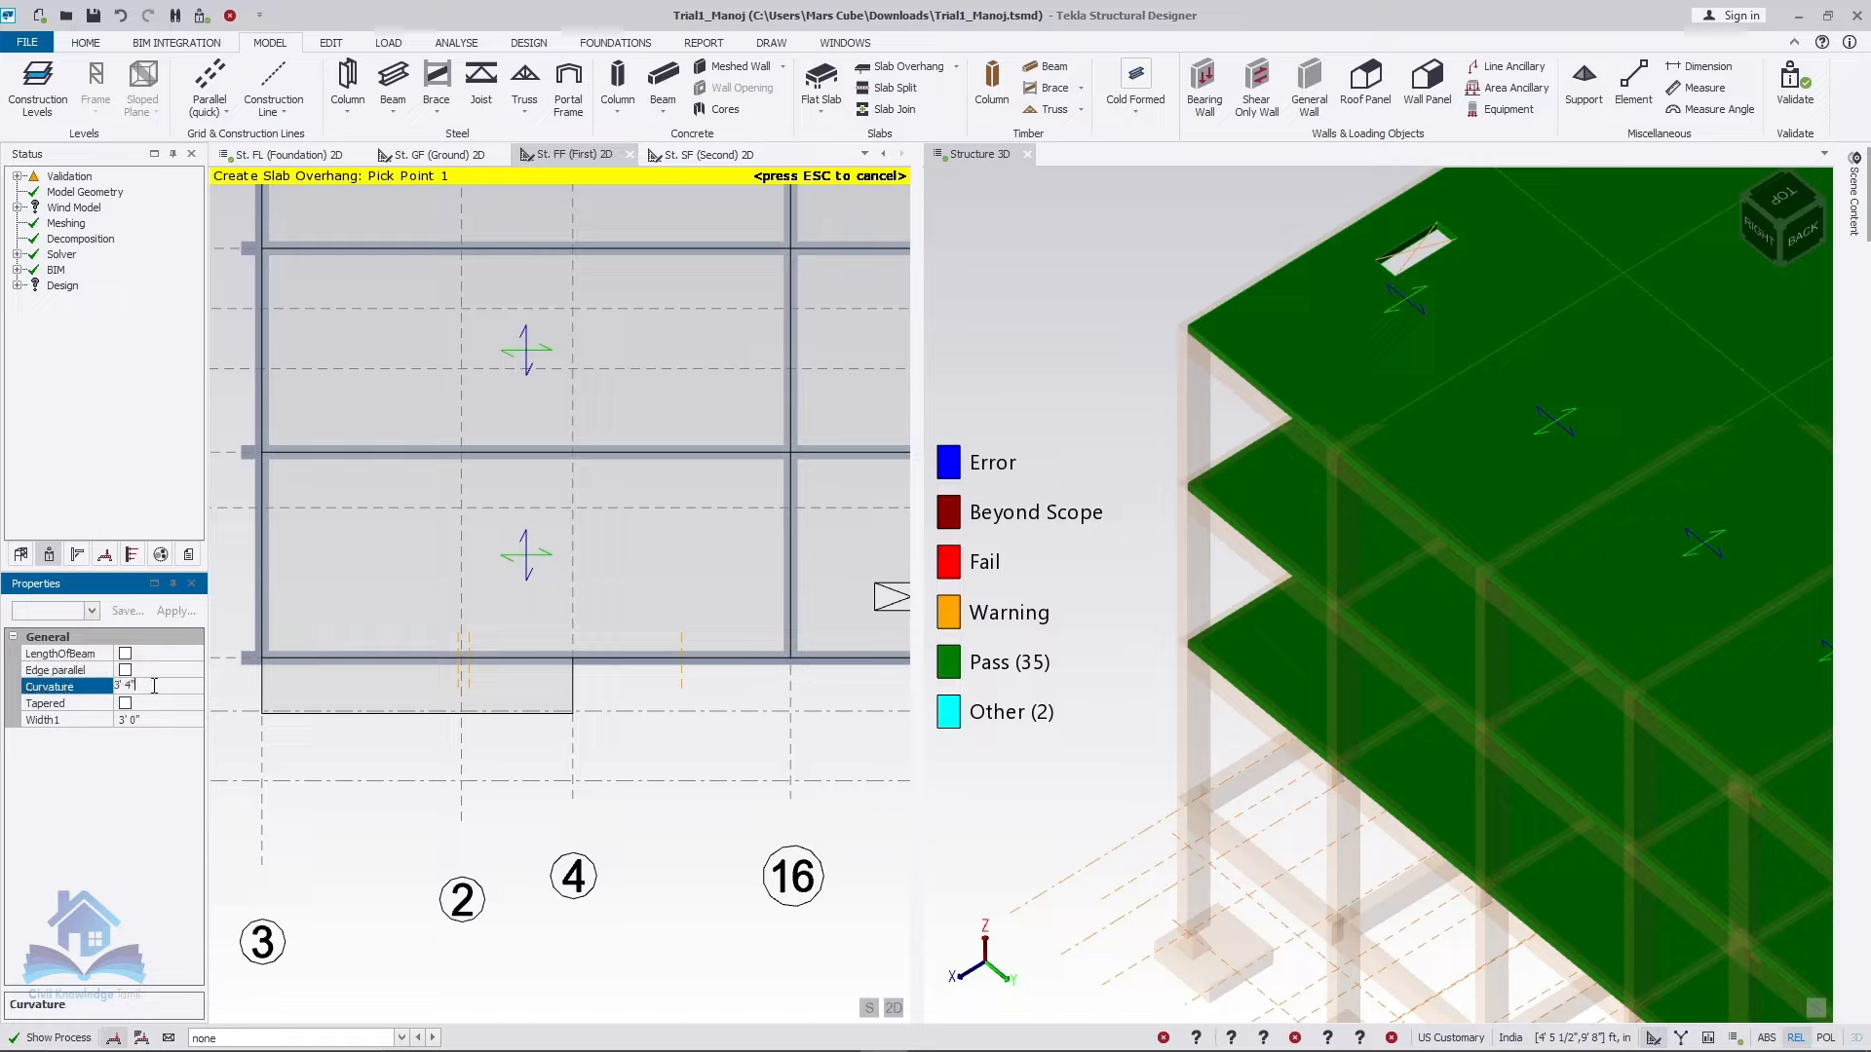
double_click(135, 686)
text(3)
click(97, 721)
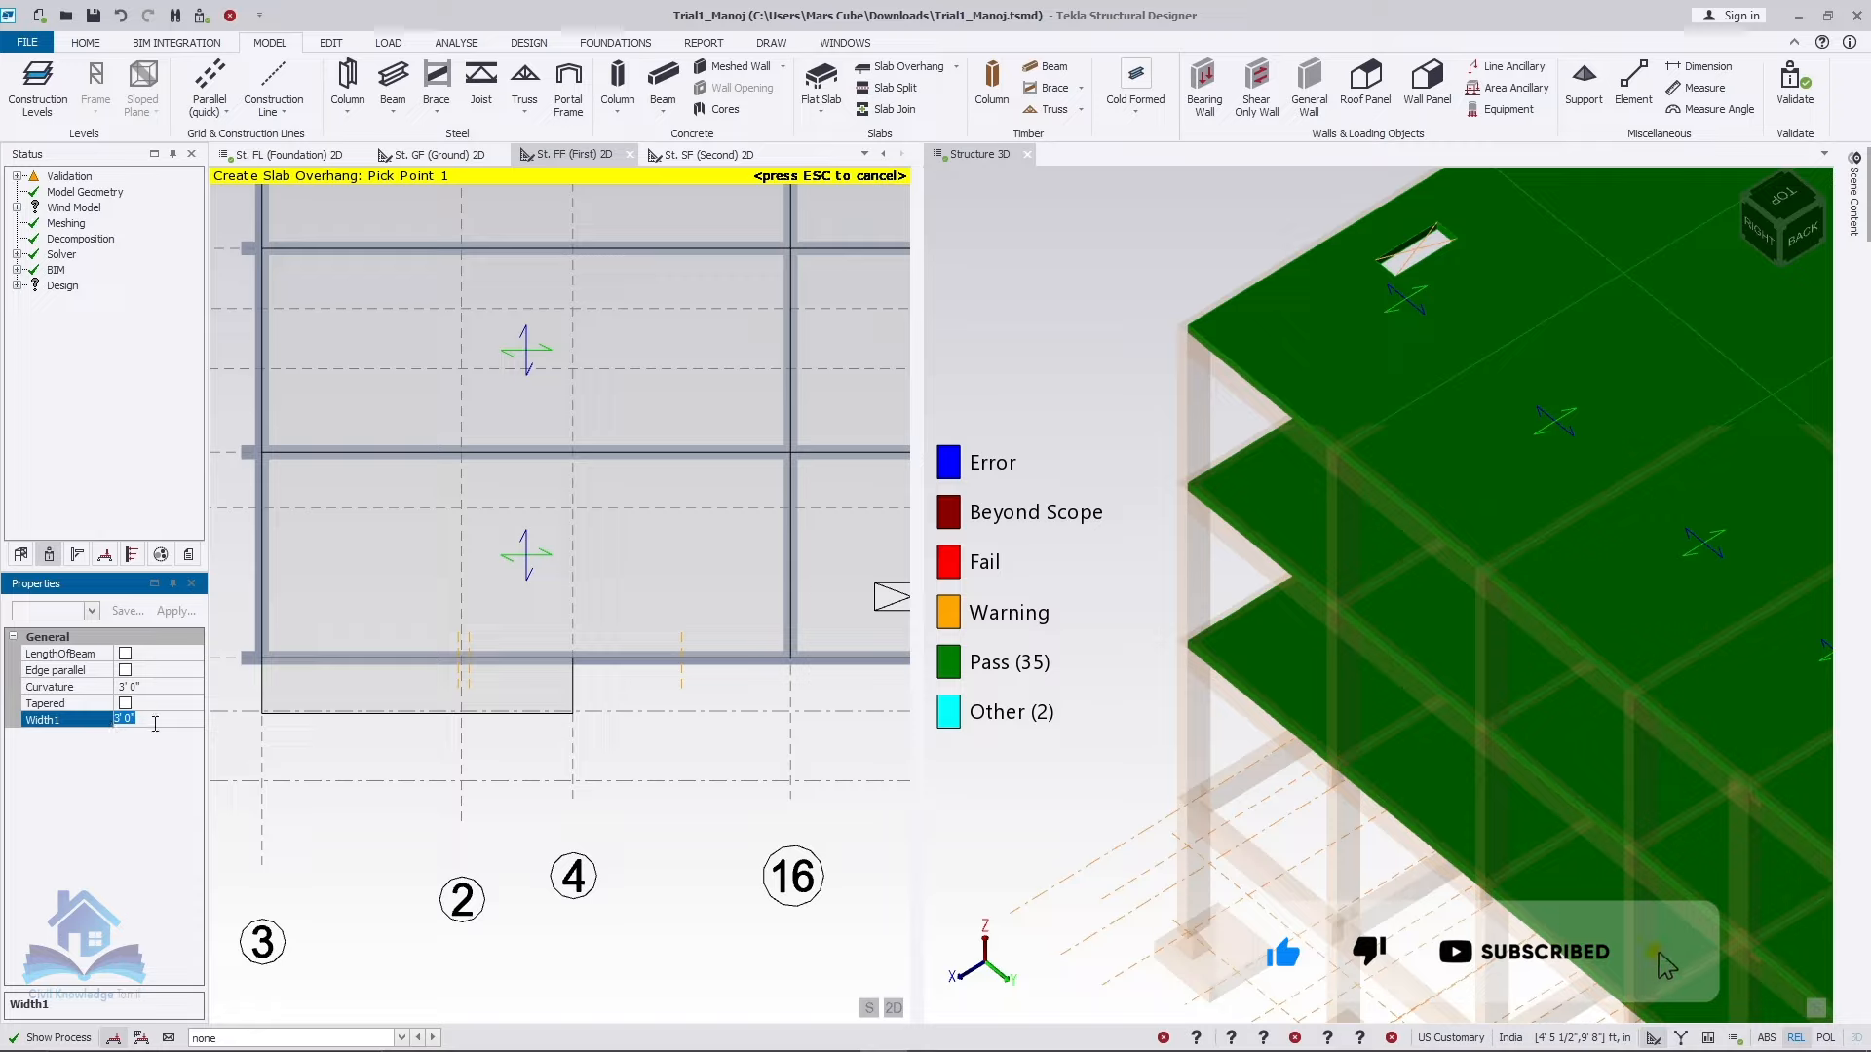
text(1')
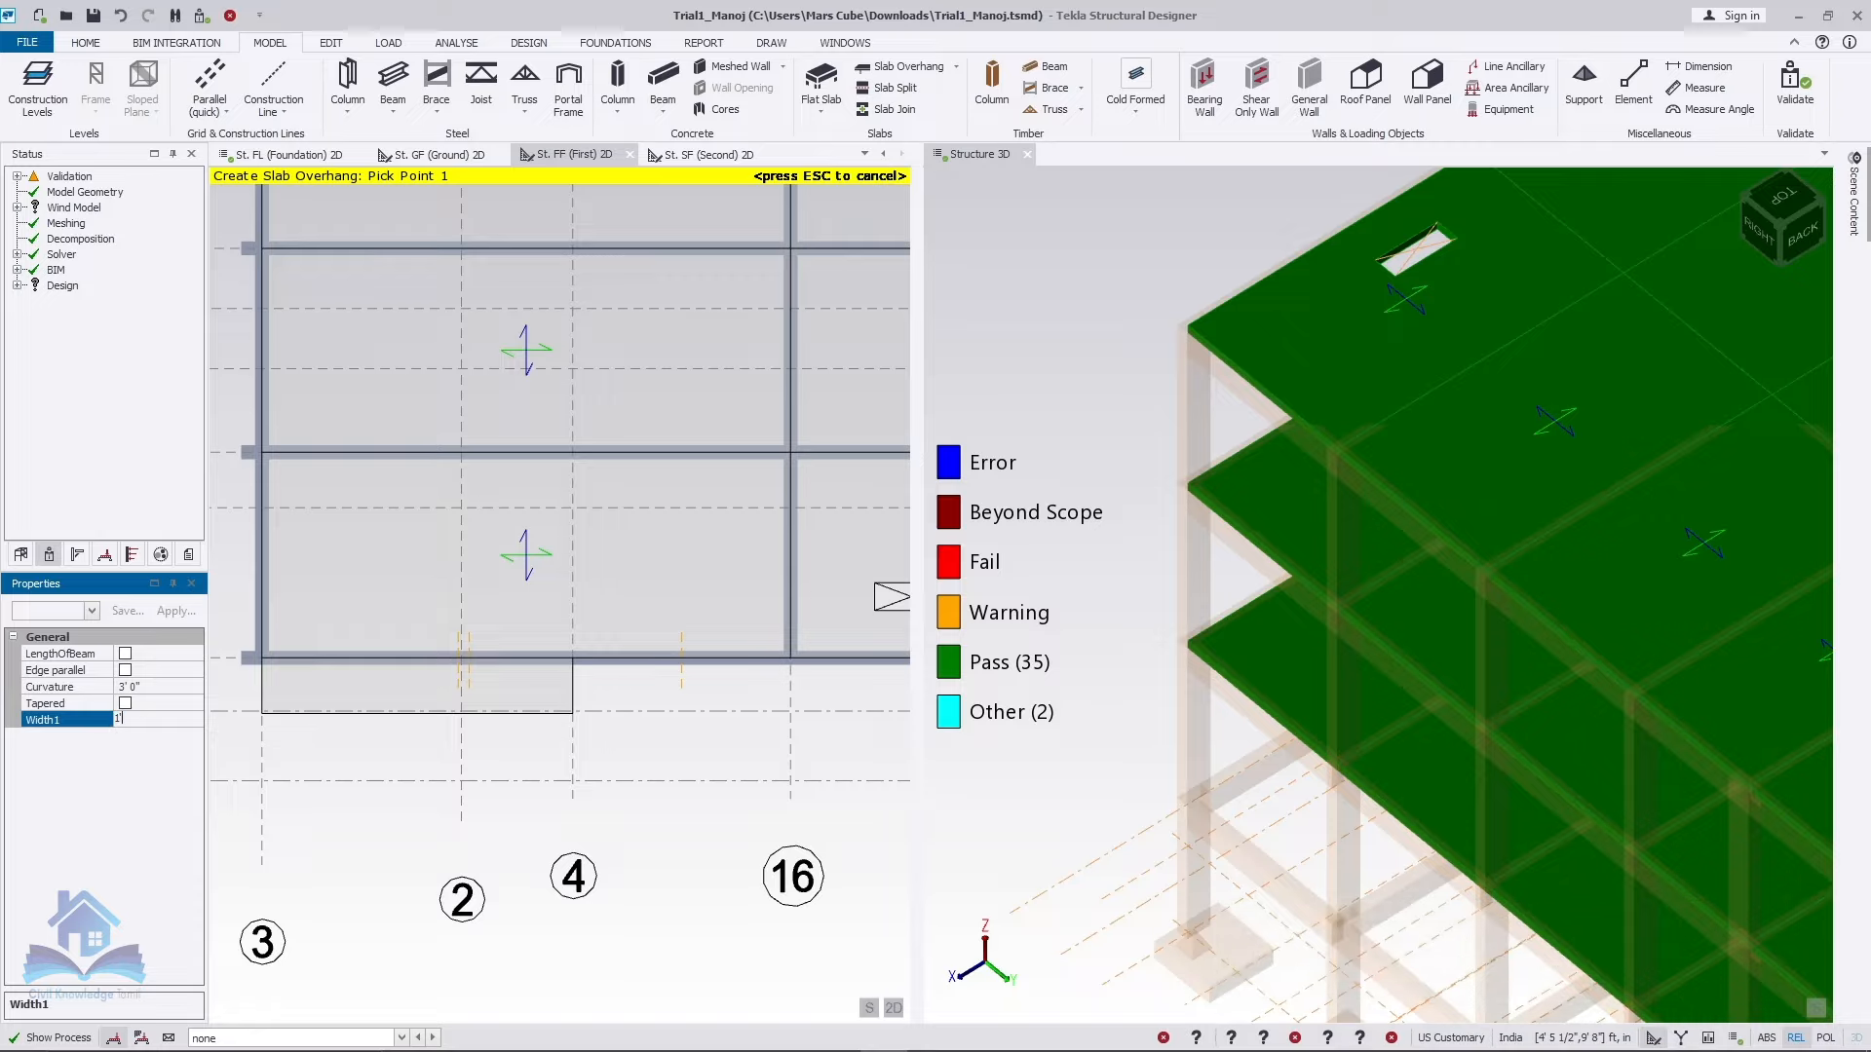
Step: Place the curved overhang along the slab edge on grid line 6, from grid line 4 to grid line 16
click(571, 662)
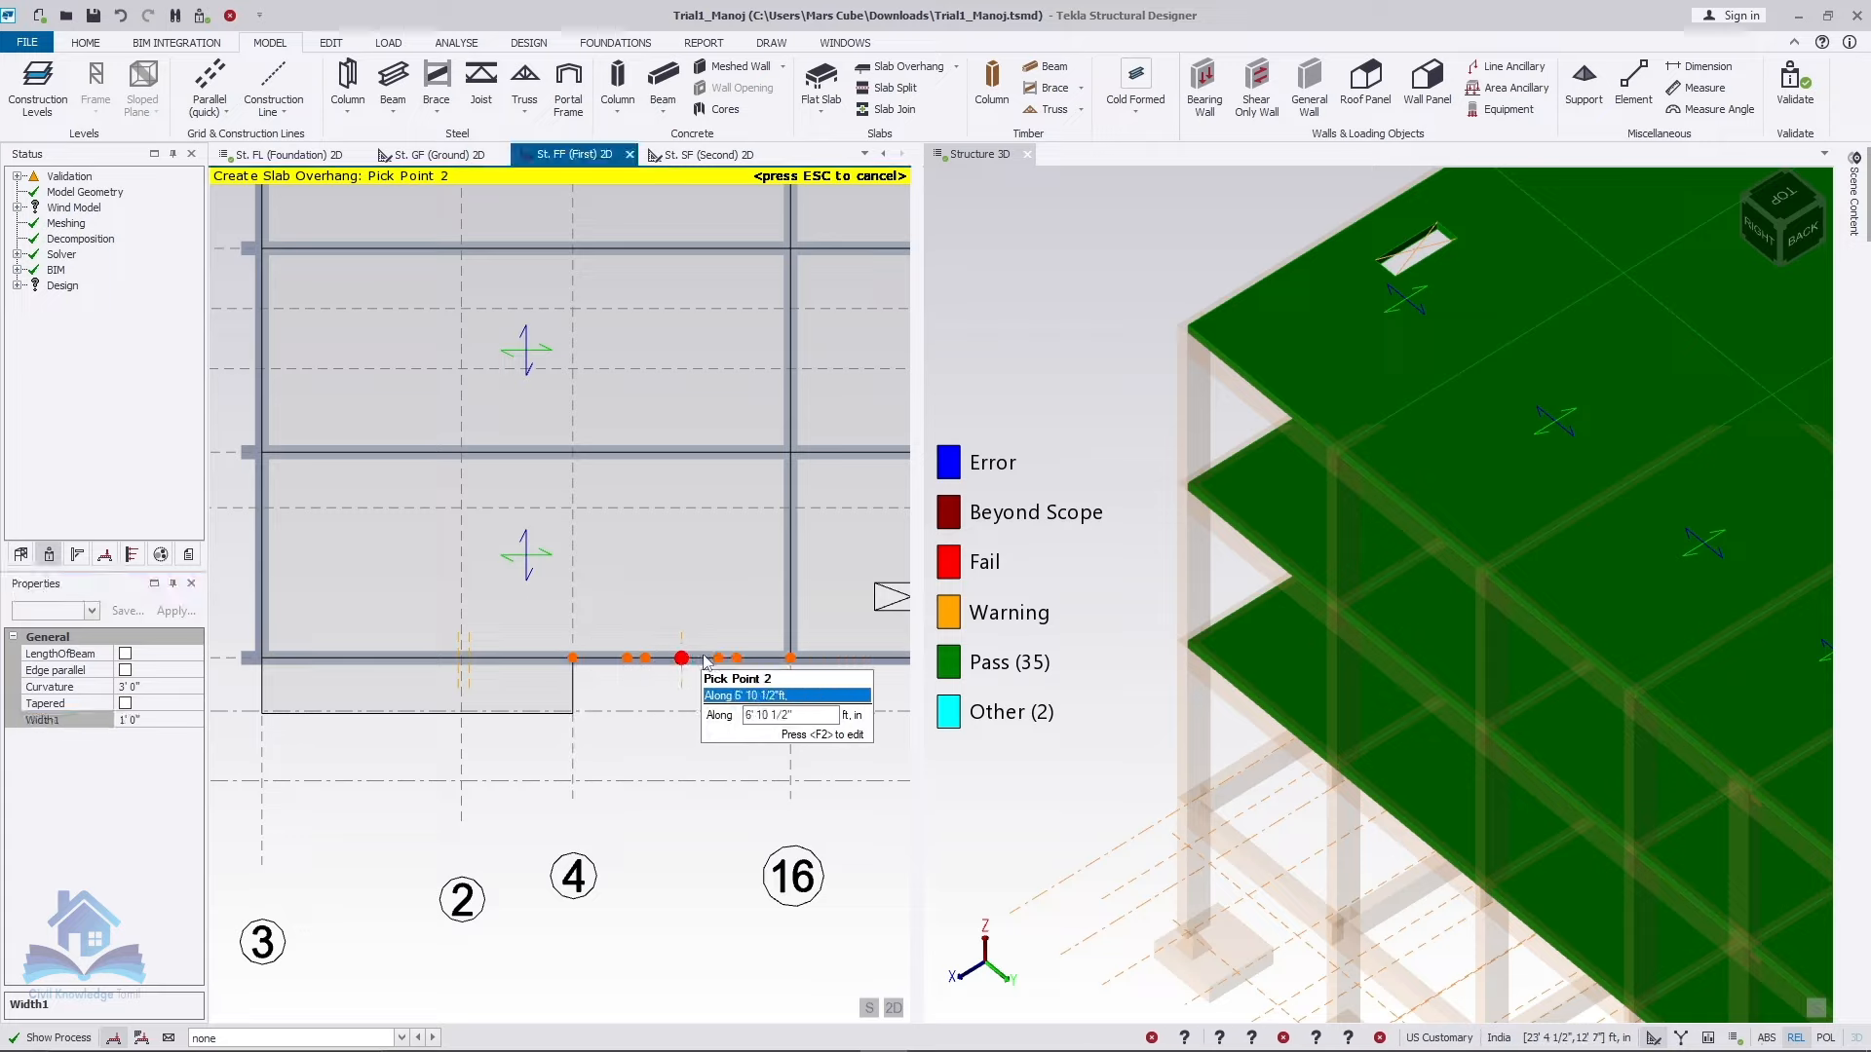
click(790, 661)
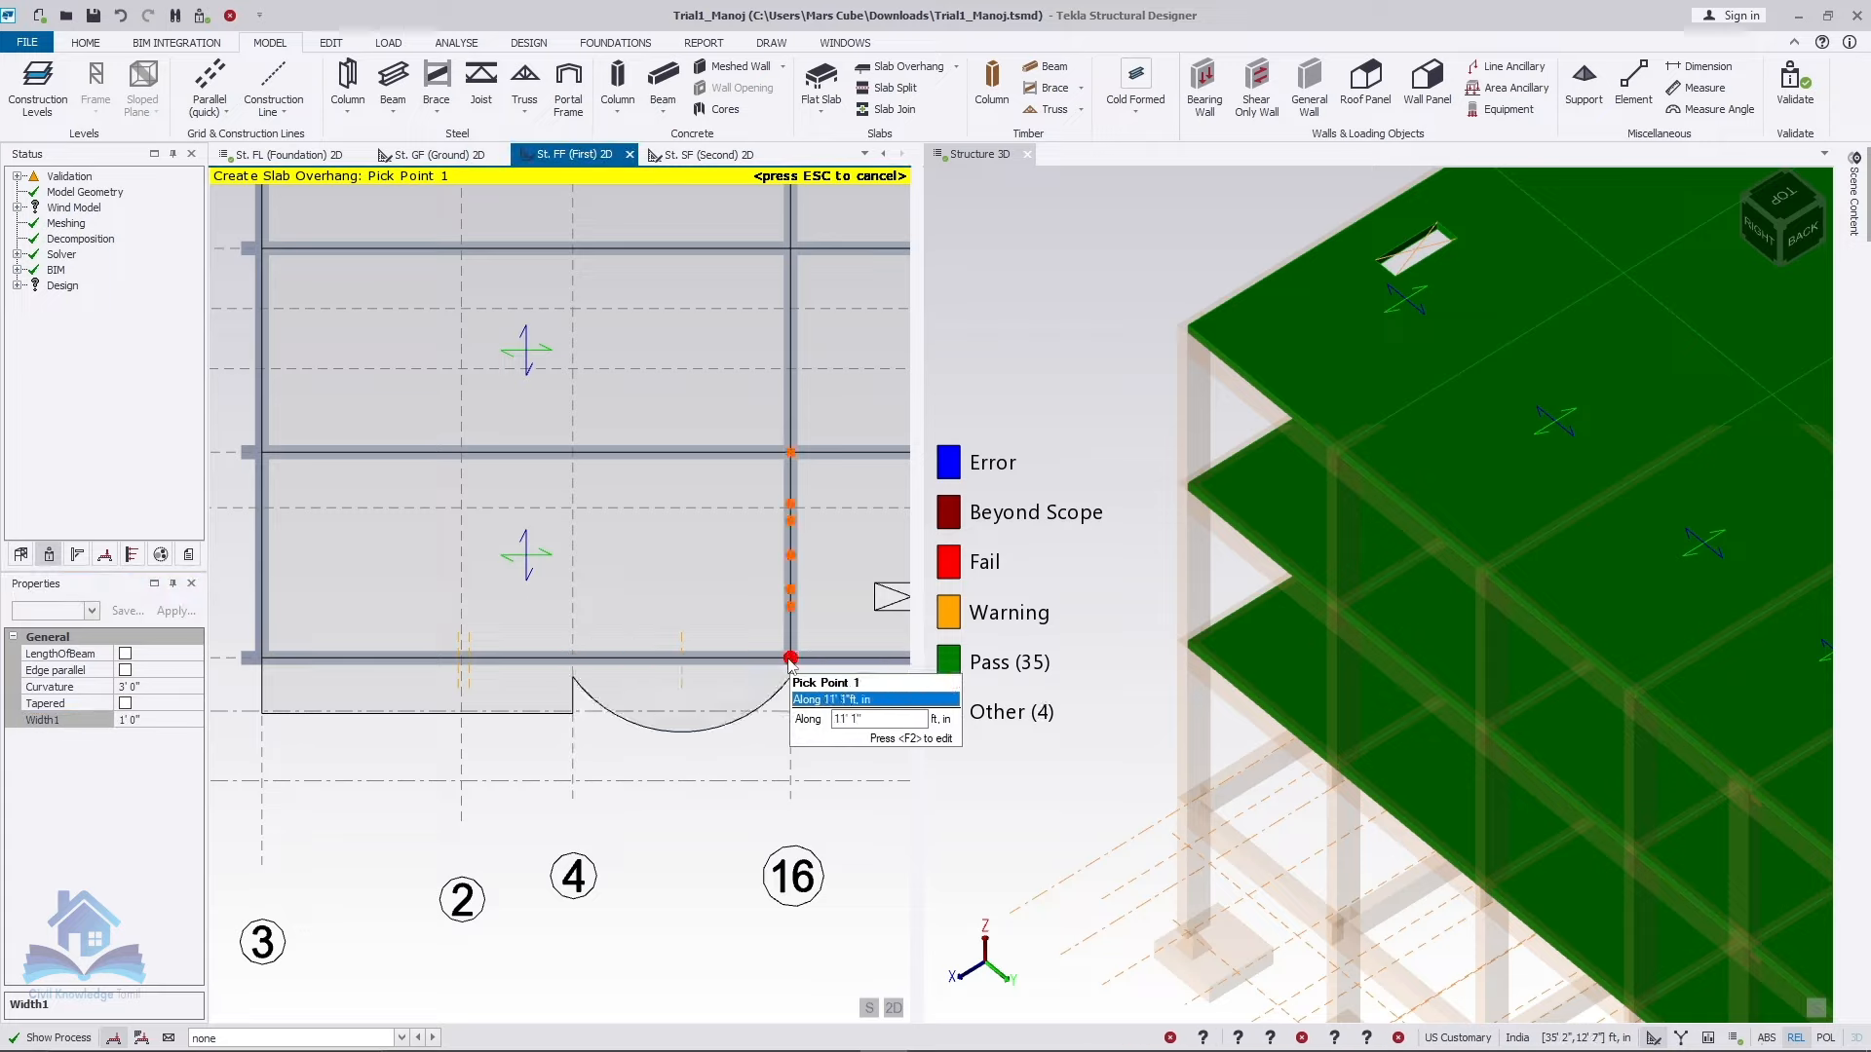
scroll(585, 721, down, 4)
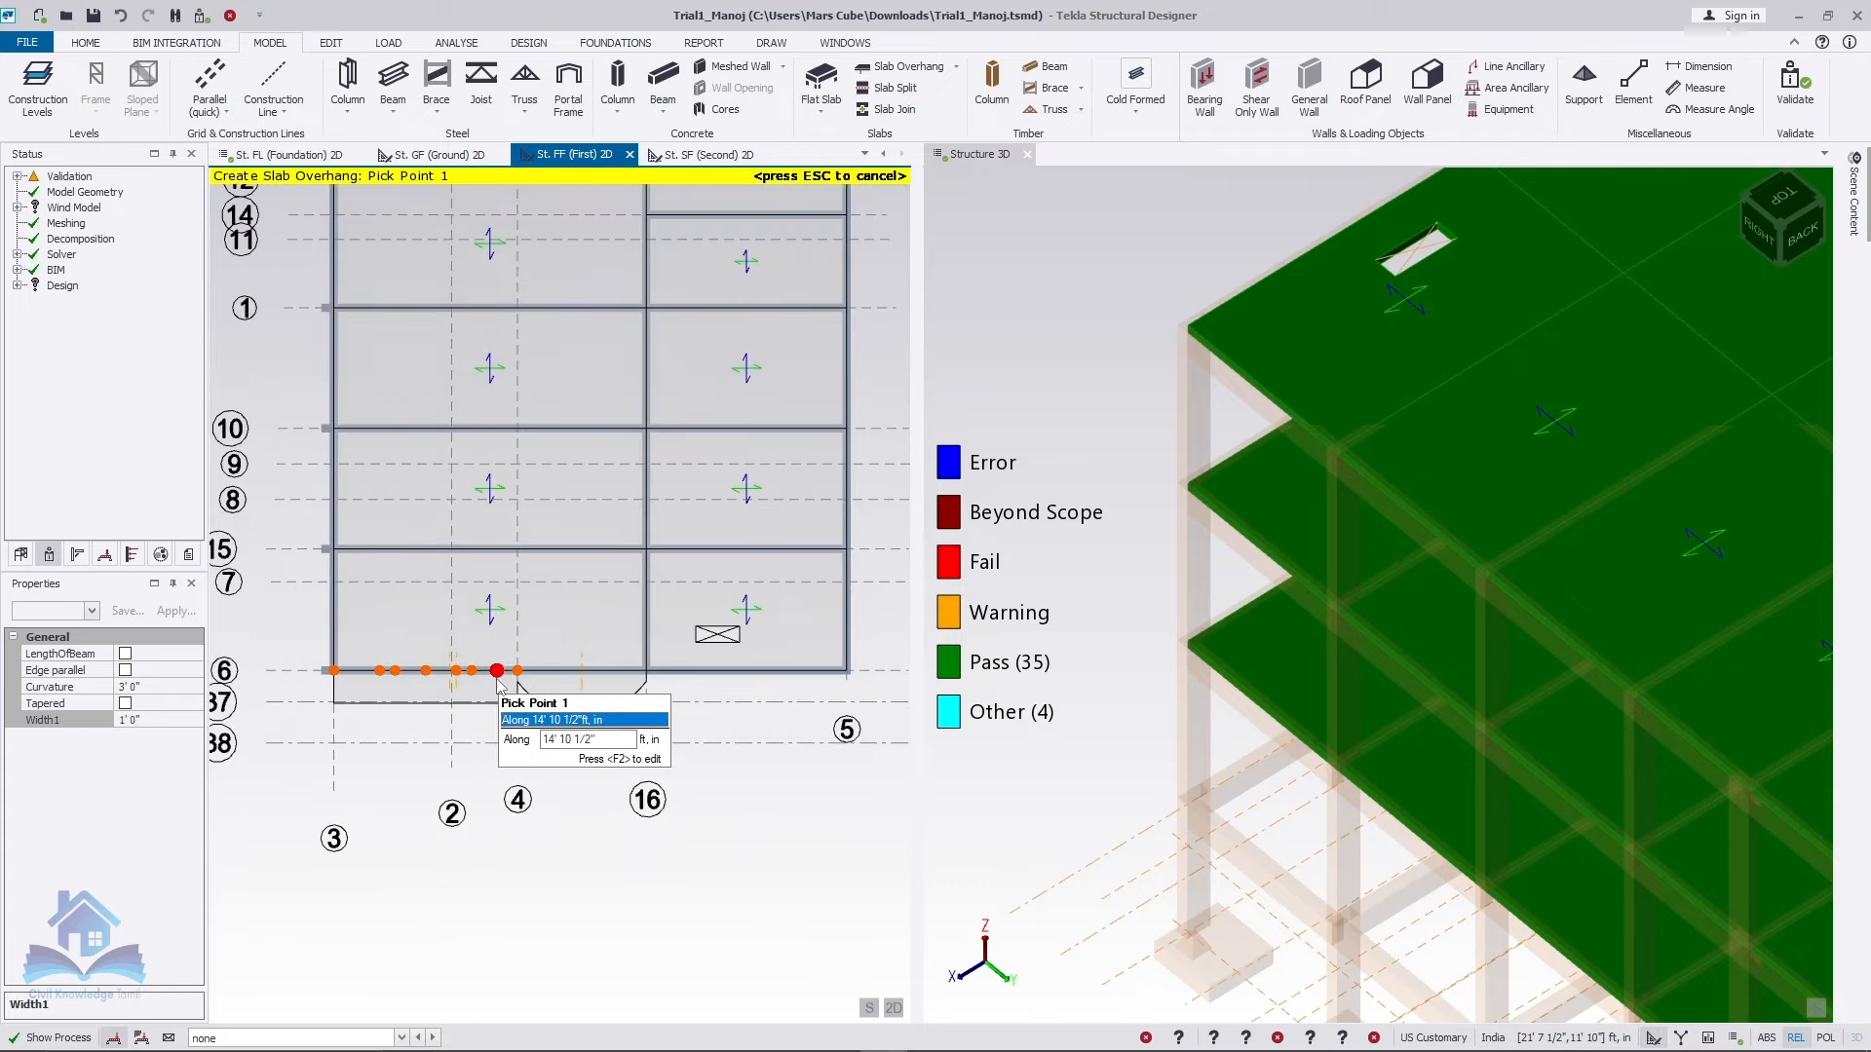
scroll(854, 718, up, 2)
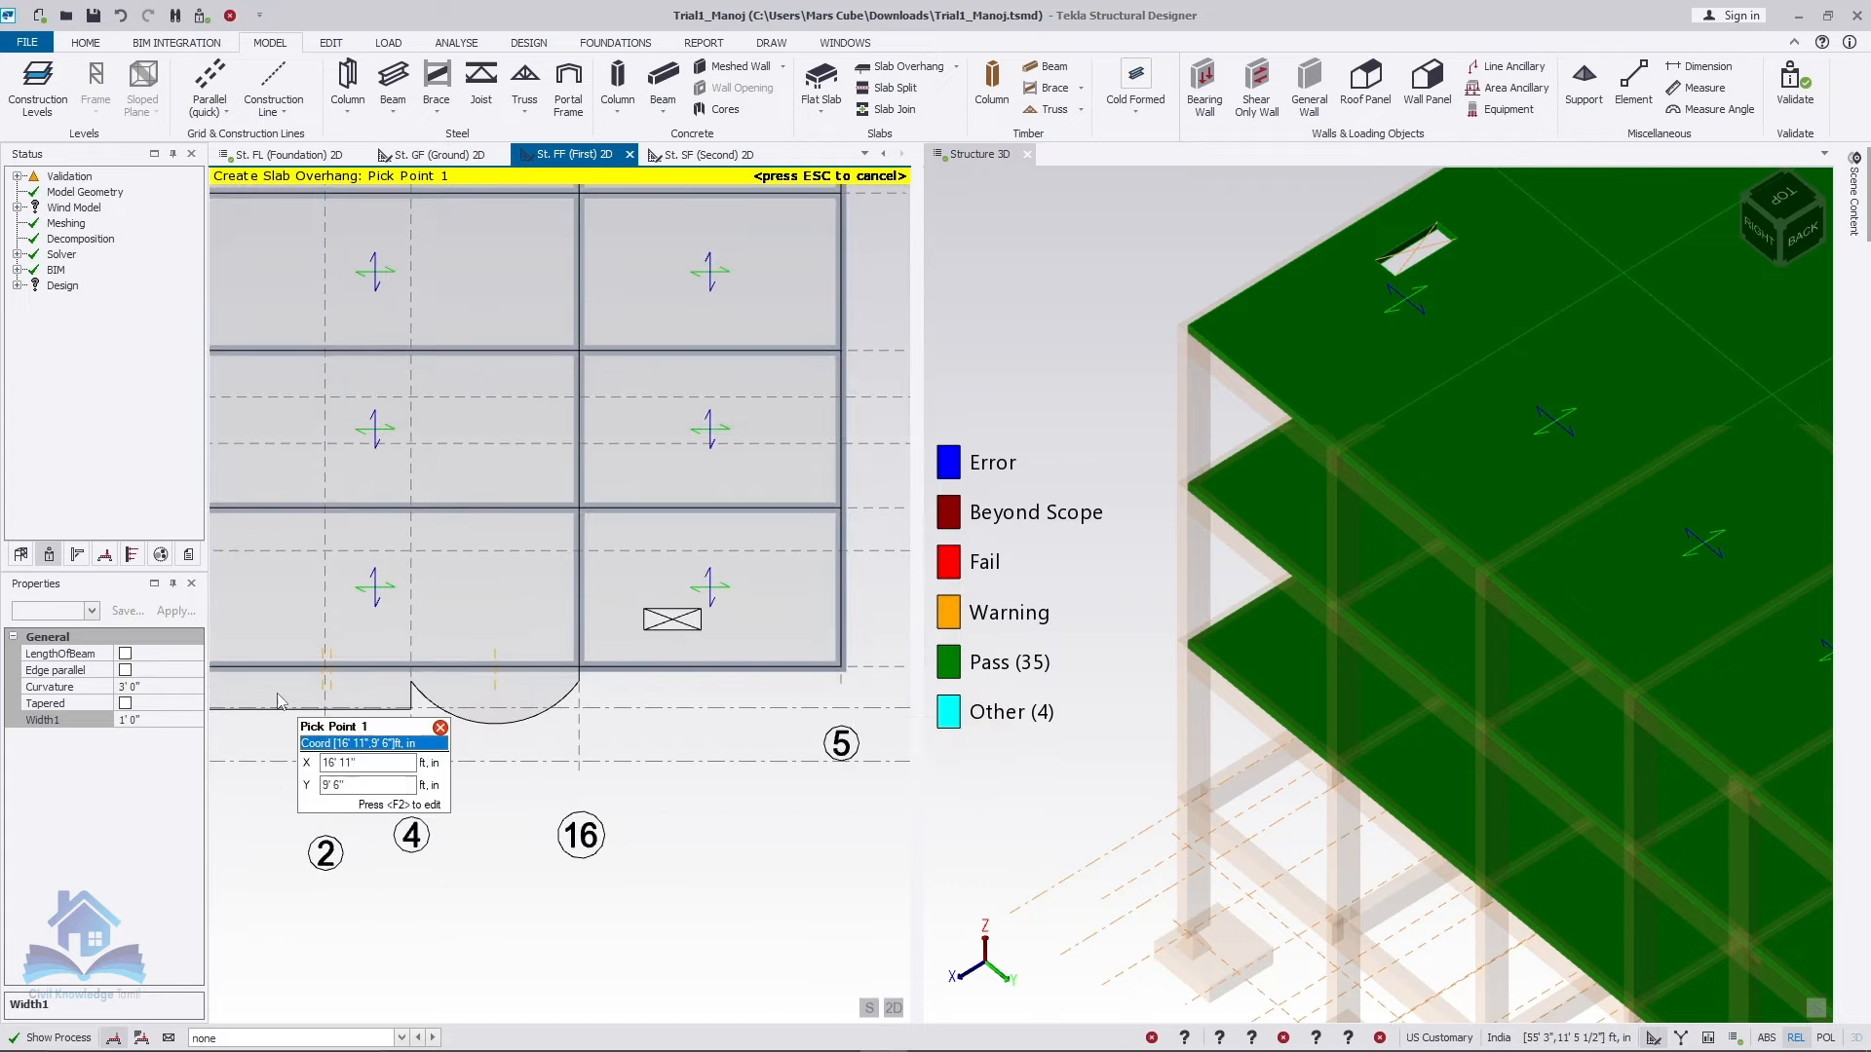
Step: Configure the slab overhang as edge parallel and tapered, with Width2 set to 3' 0"
click(124, 670)
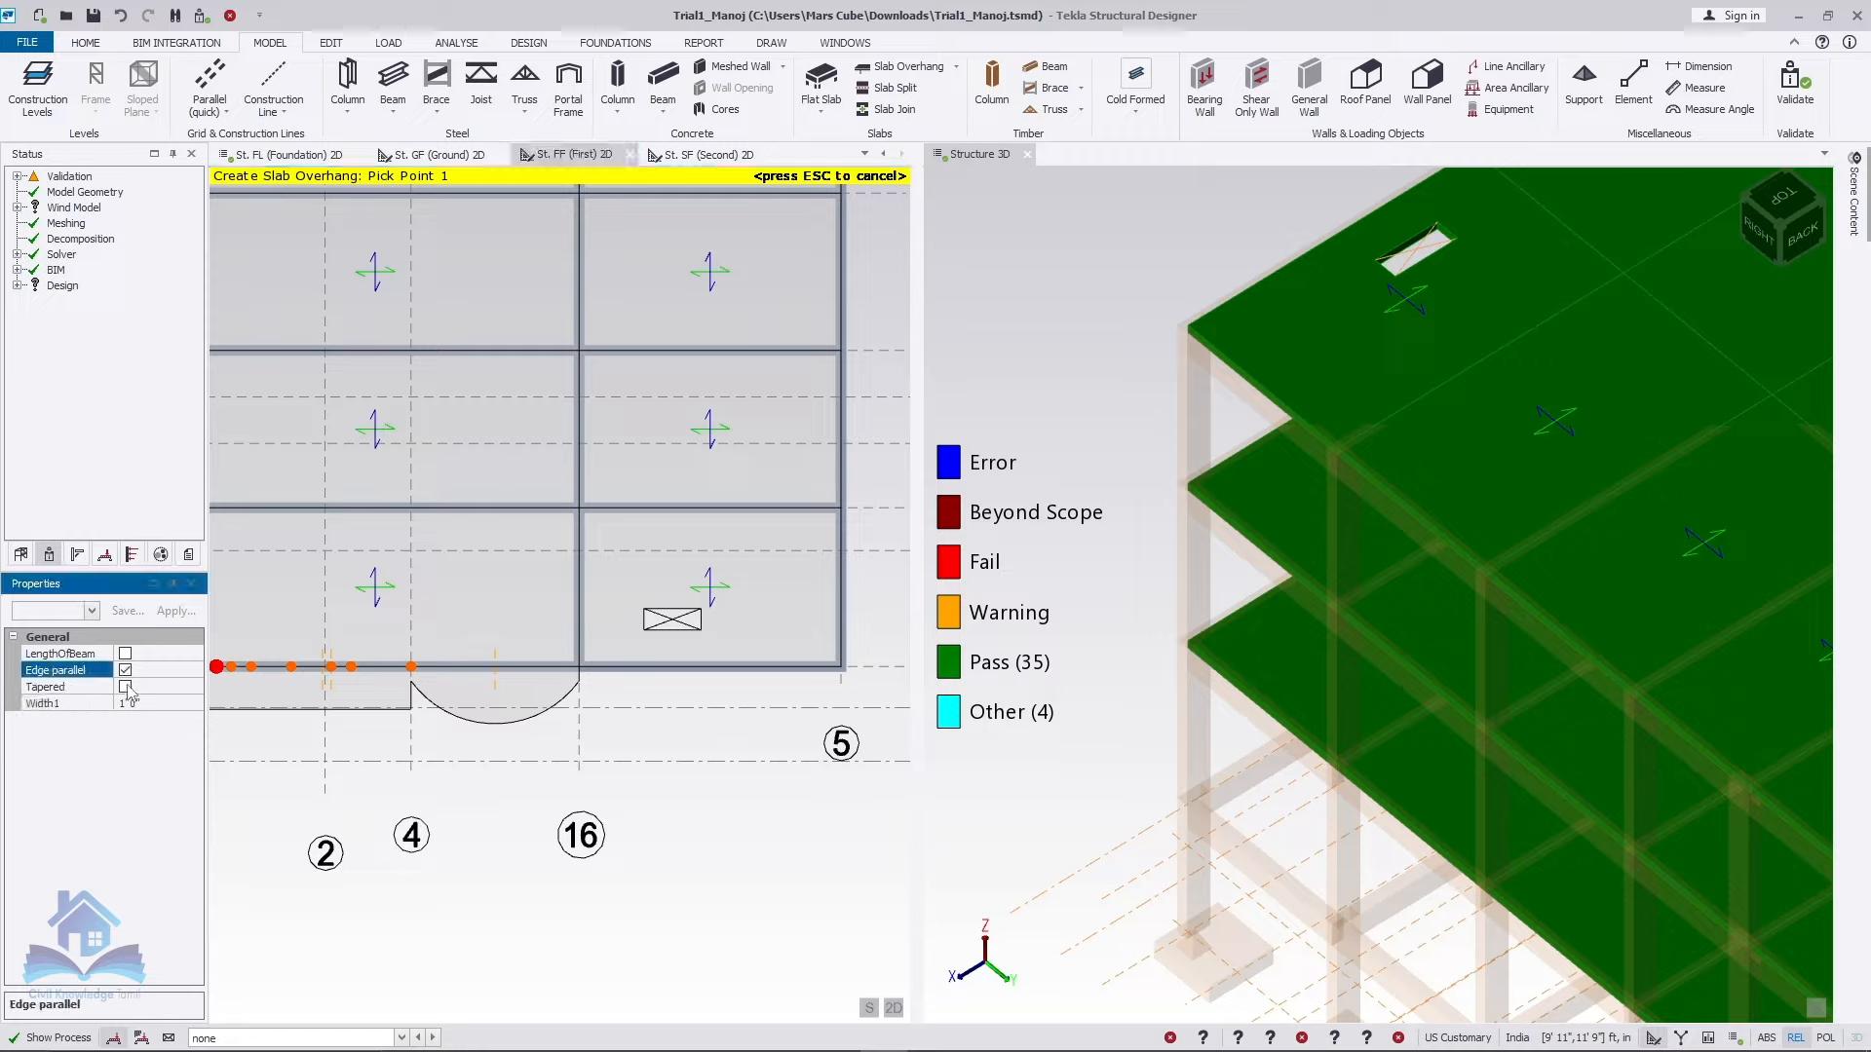
click(126, 687)
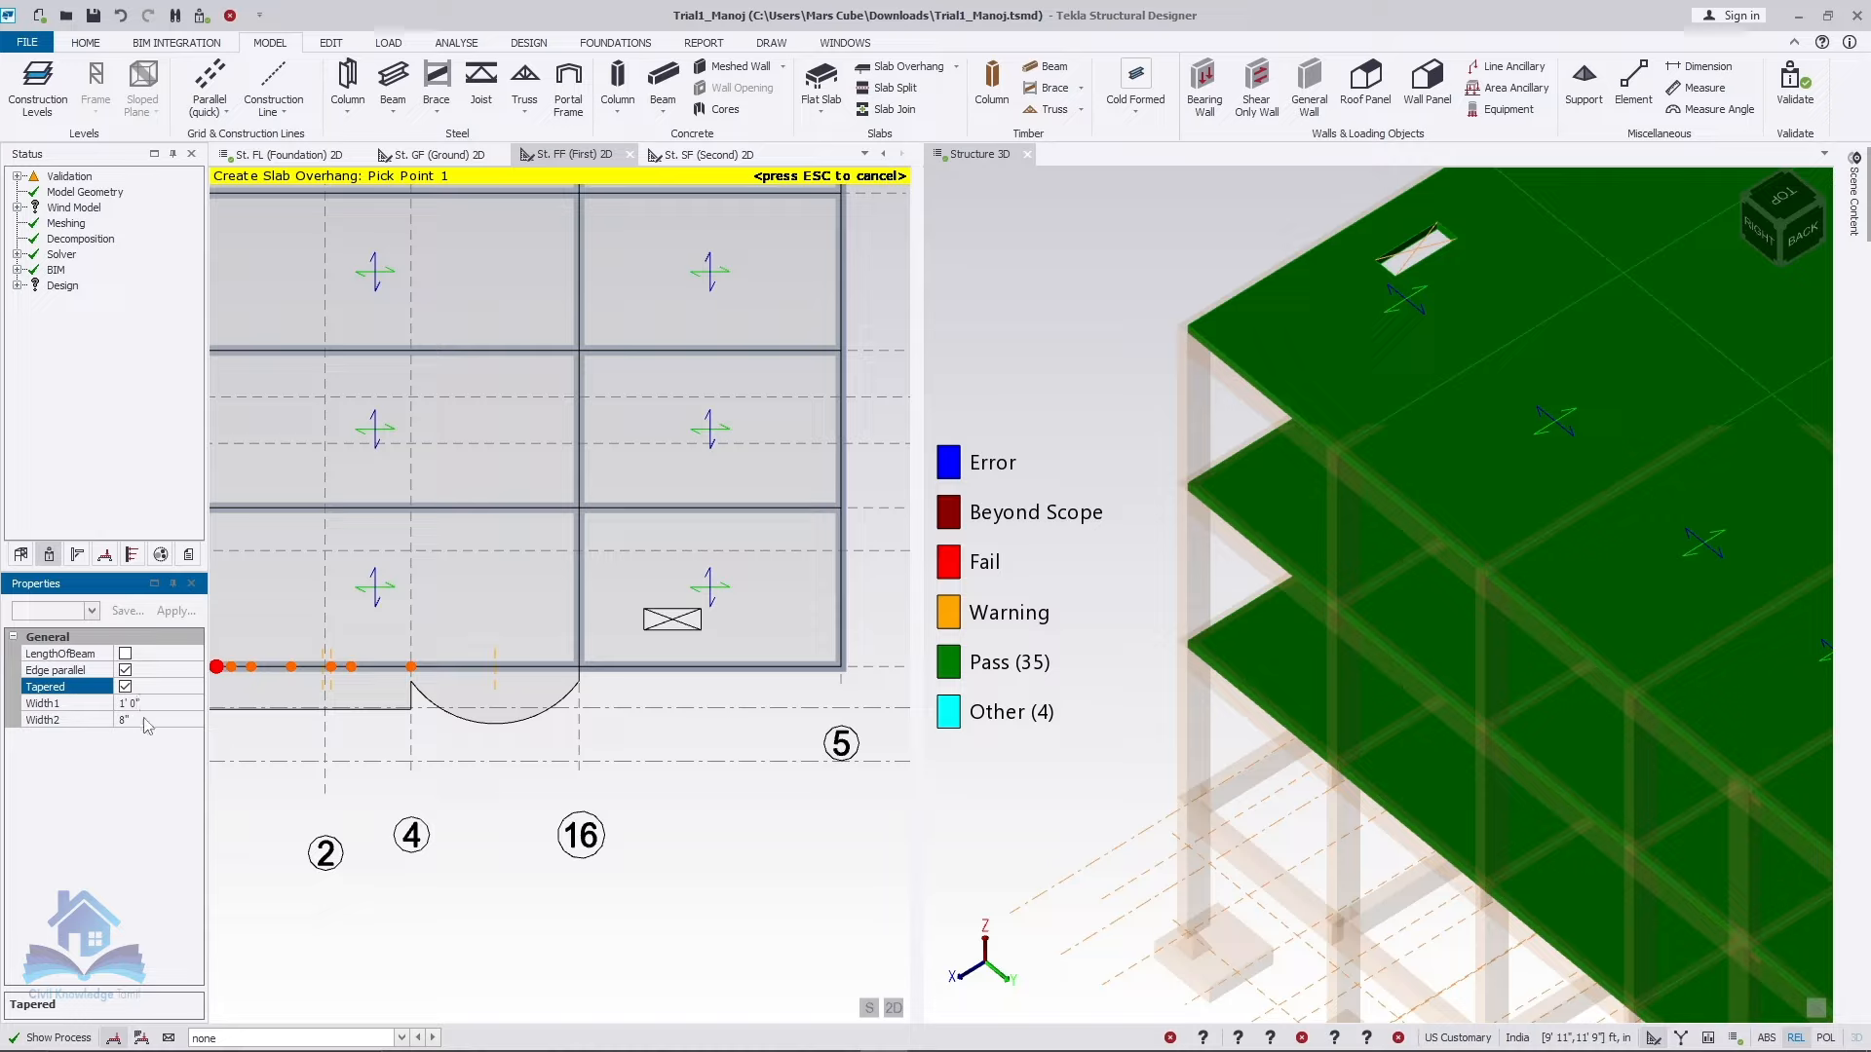
click(75, 703)
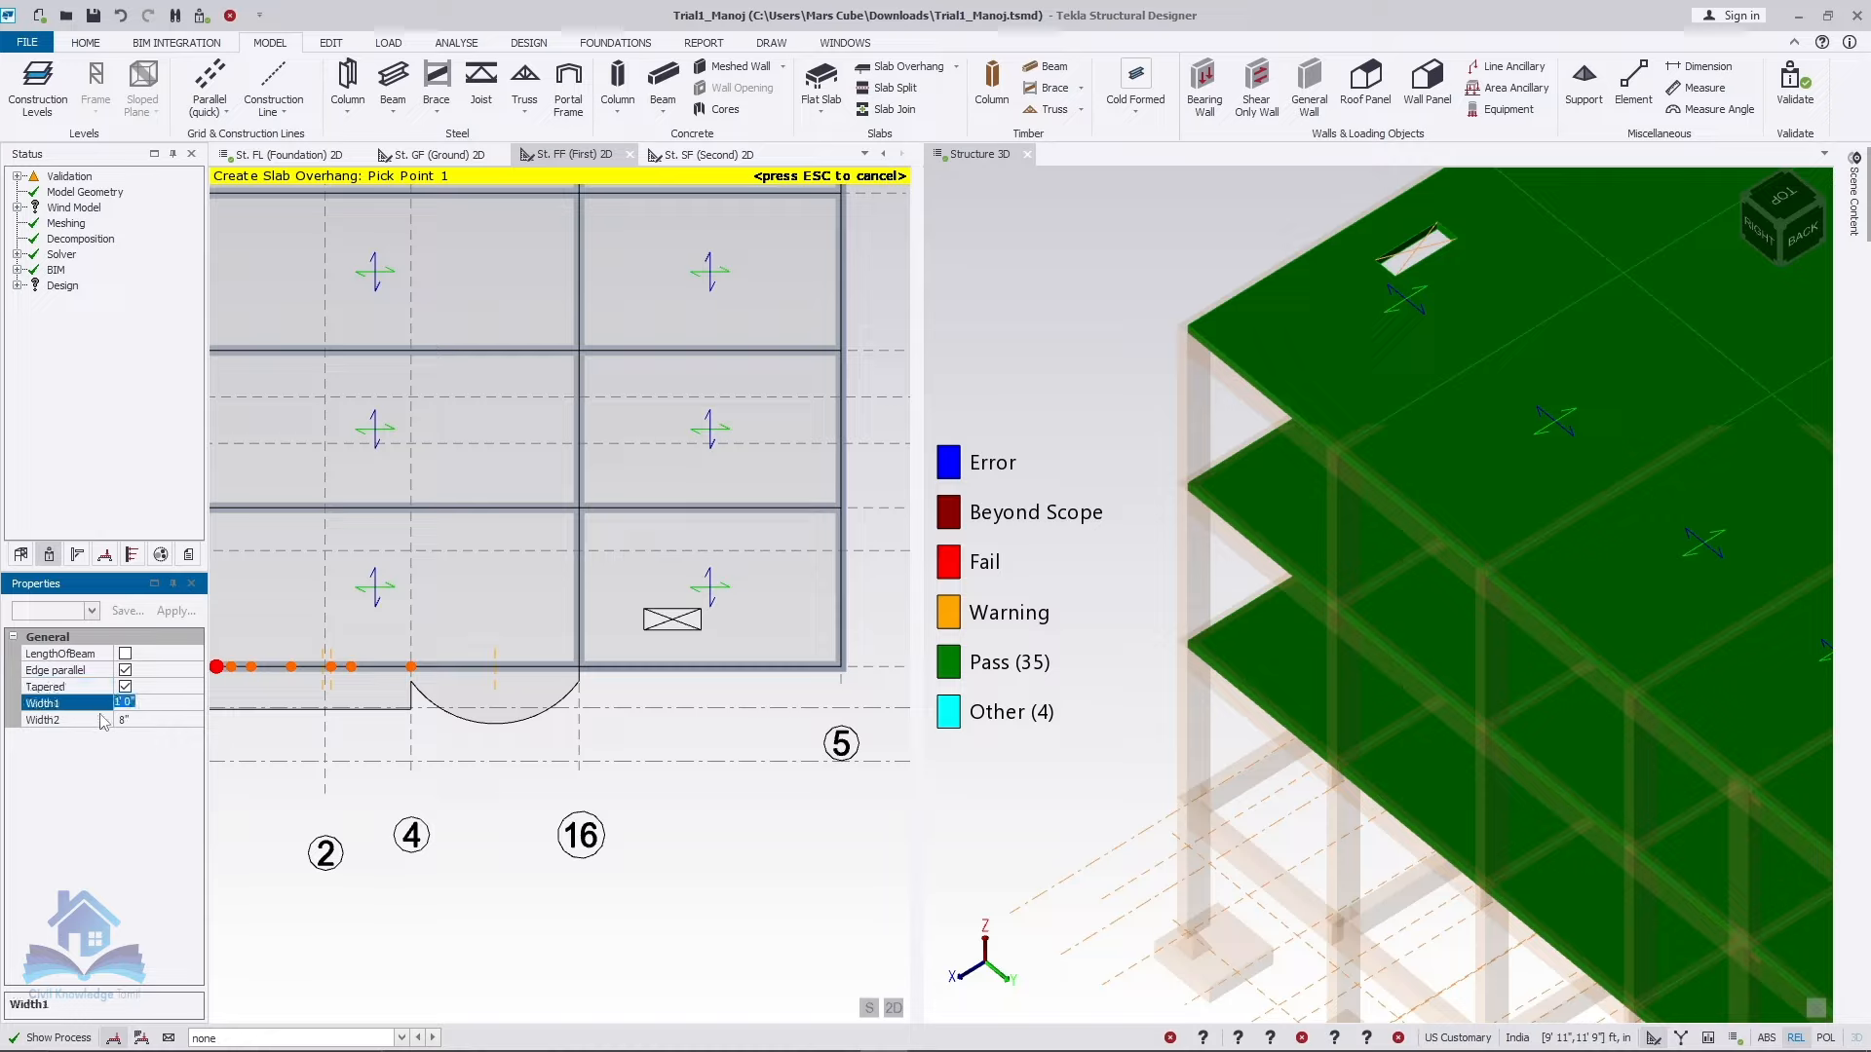
click(138, 718)
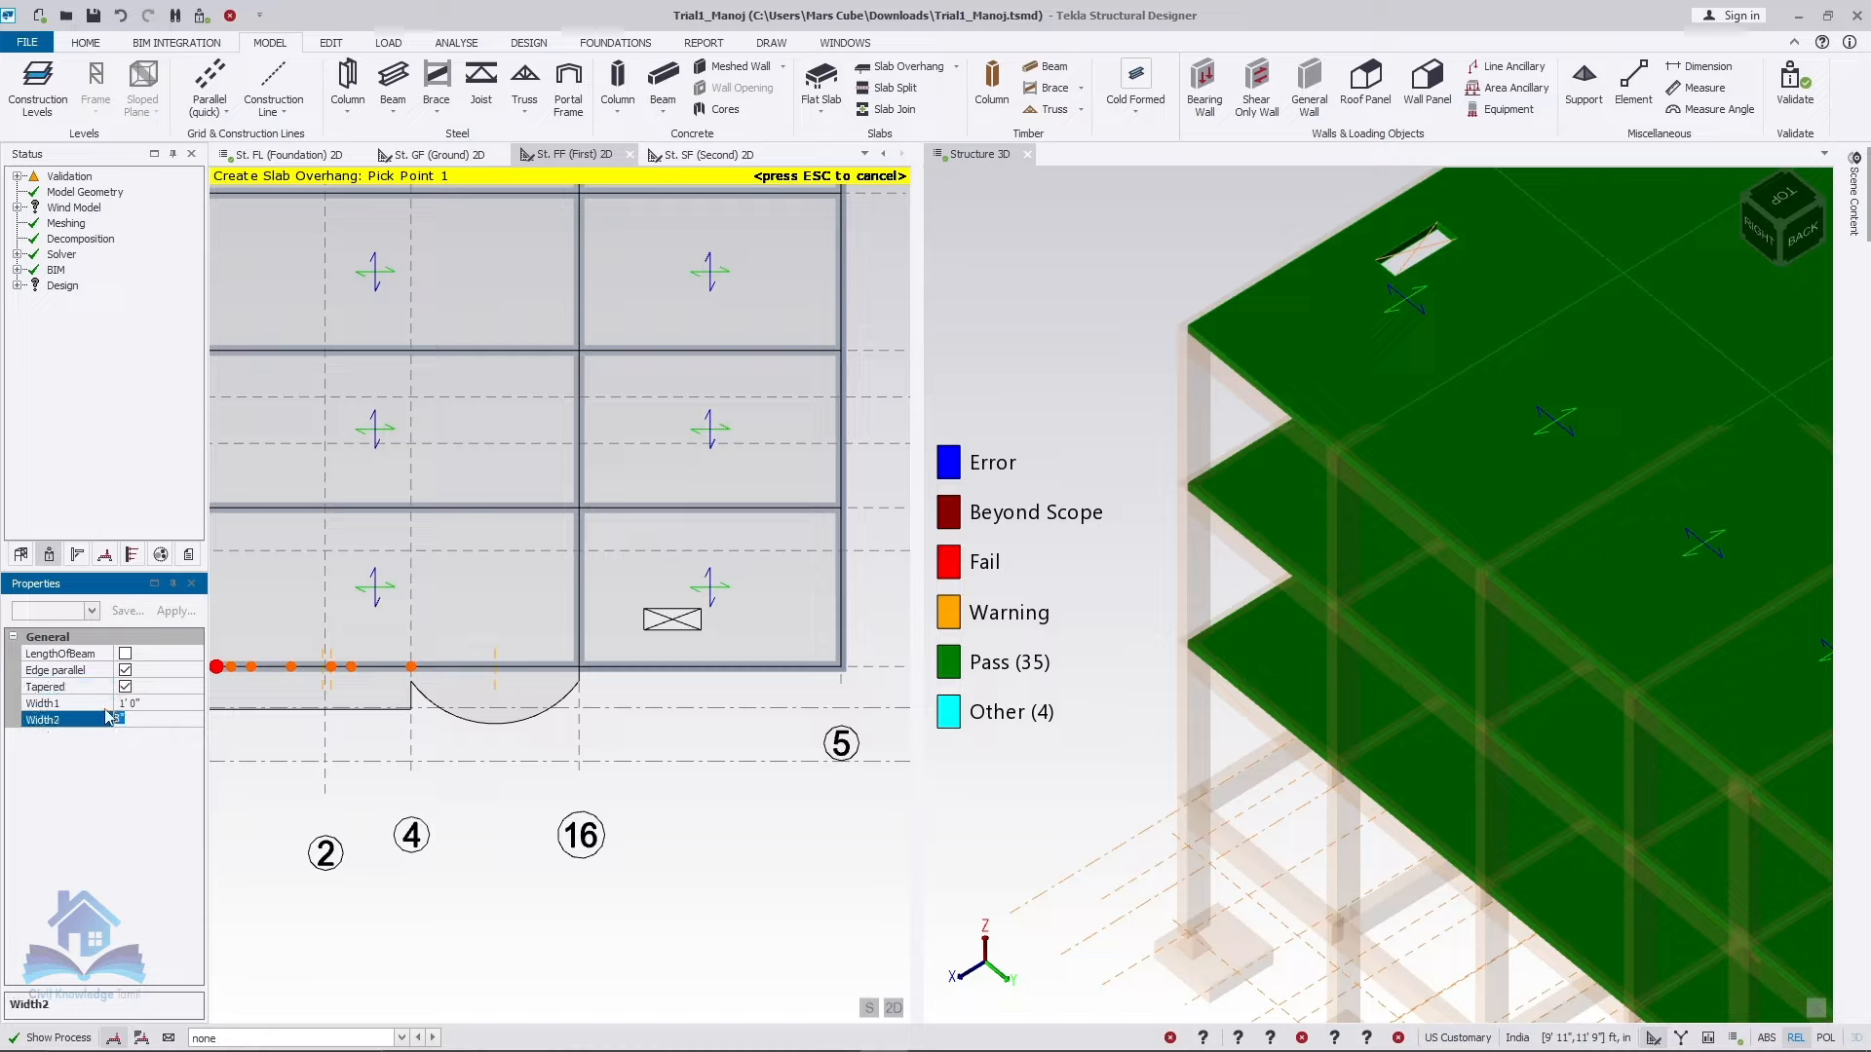
text(3)
Step: Place the tapered overhang along the slab edge on grid line 6, from grid line 16 to grid line 5, and end the command
click(580, 668)
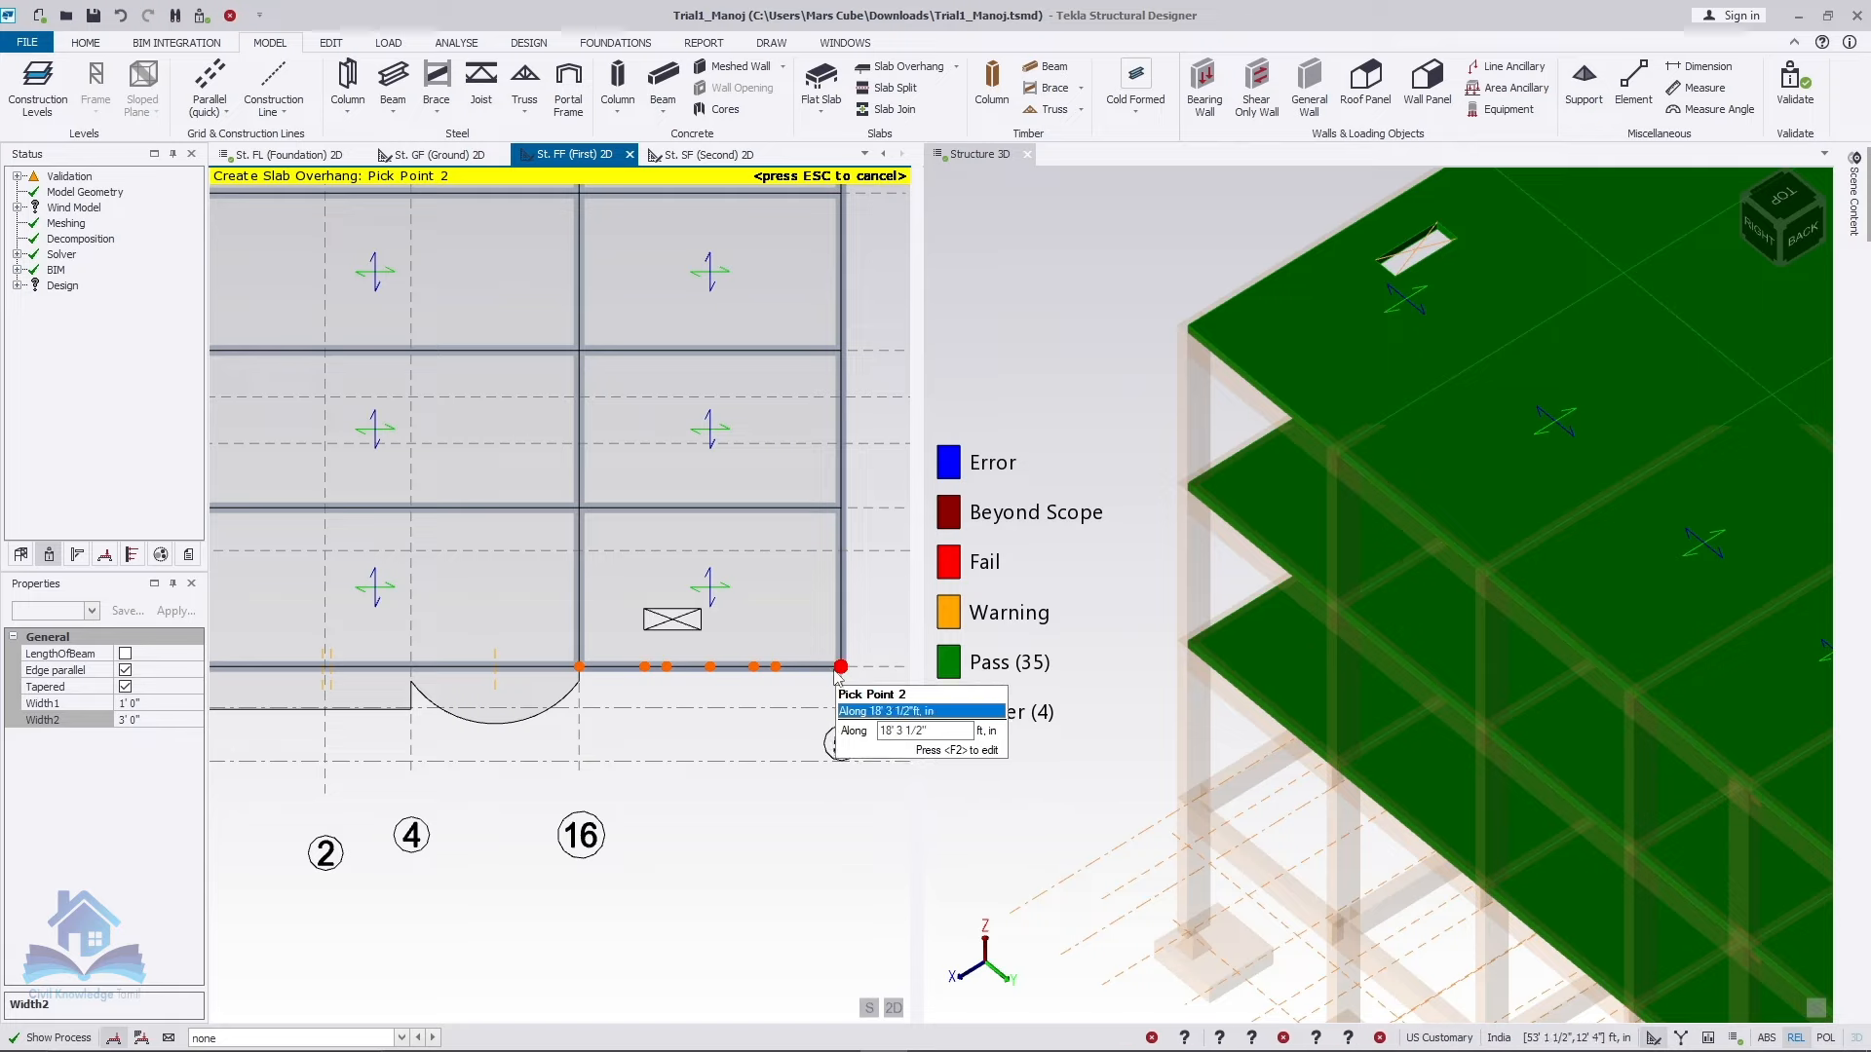
click(840, 667)
scroll(809, 760, up, 3)
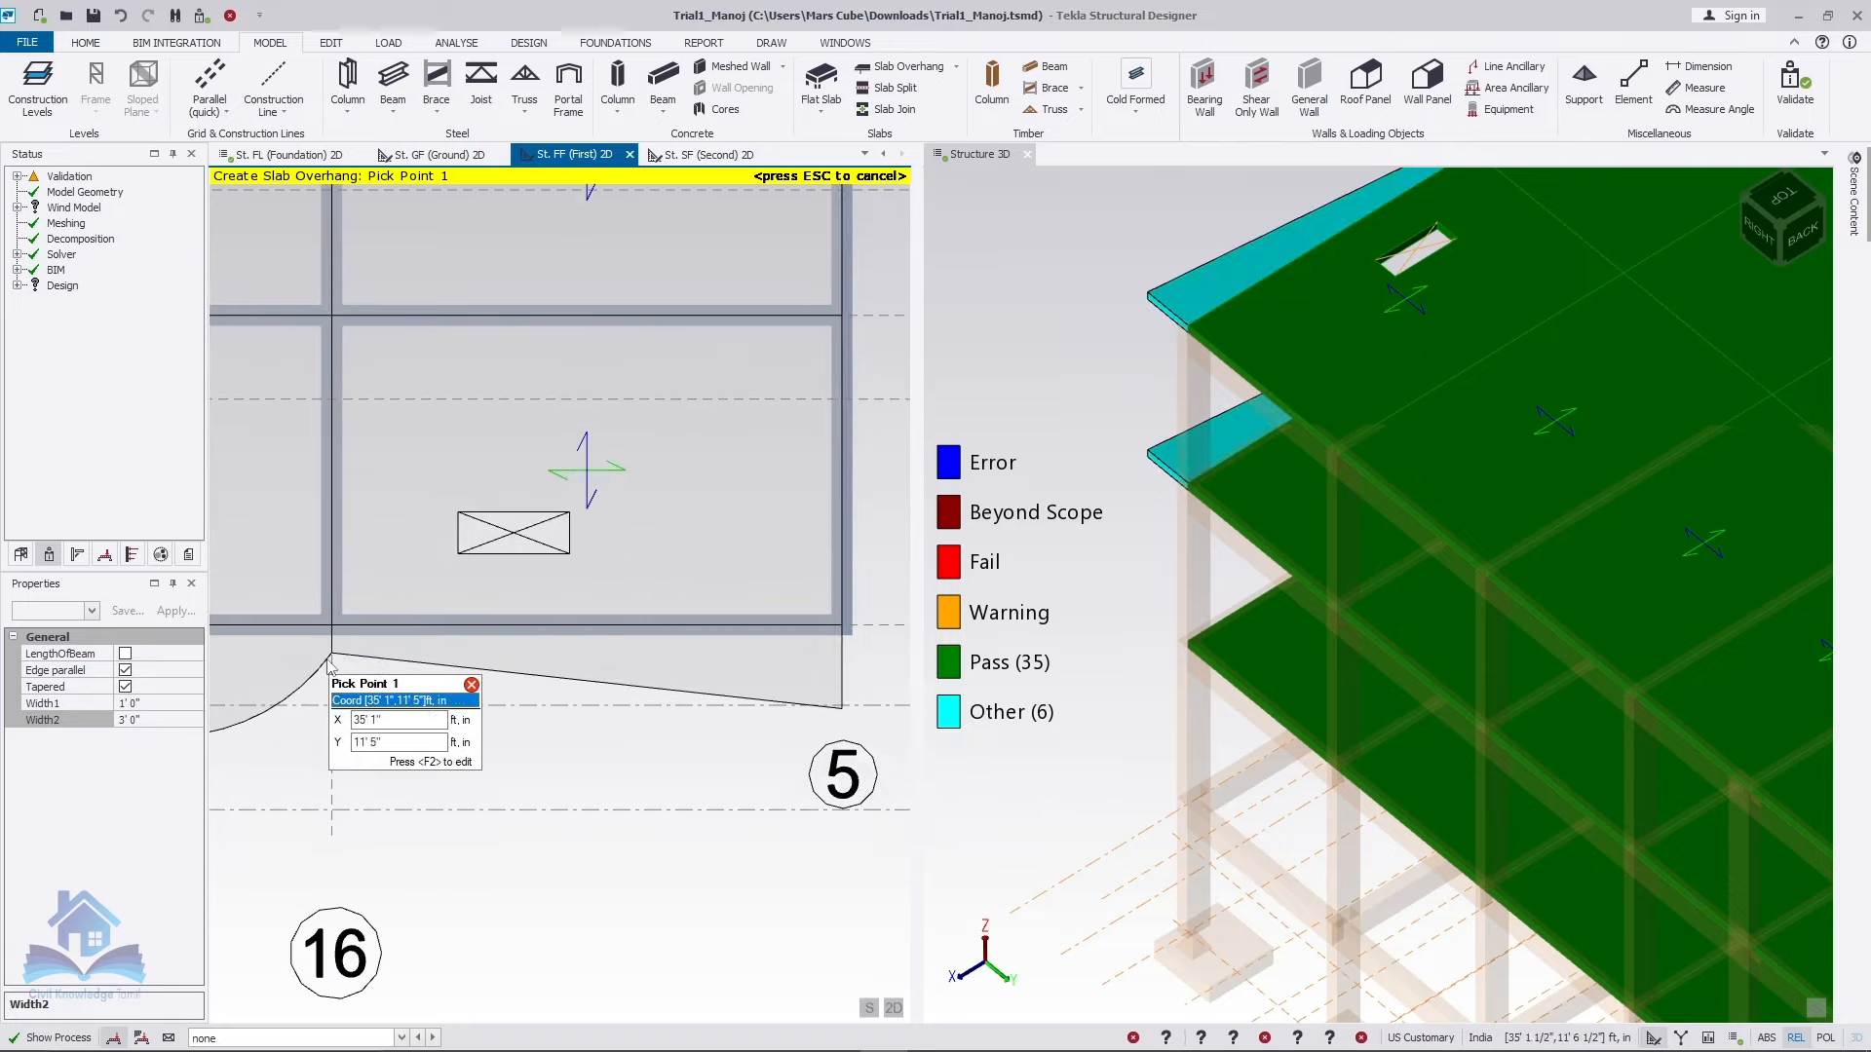
scroll(331, 679, up, 2)
key(Escape)
Step: Select the tapered overhang and examine its properties and its shape beside the curved overhang on the first-floor plan
click(374, 647)
scroll(364, 738, down, 1)
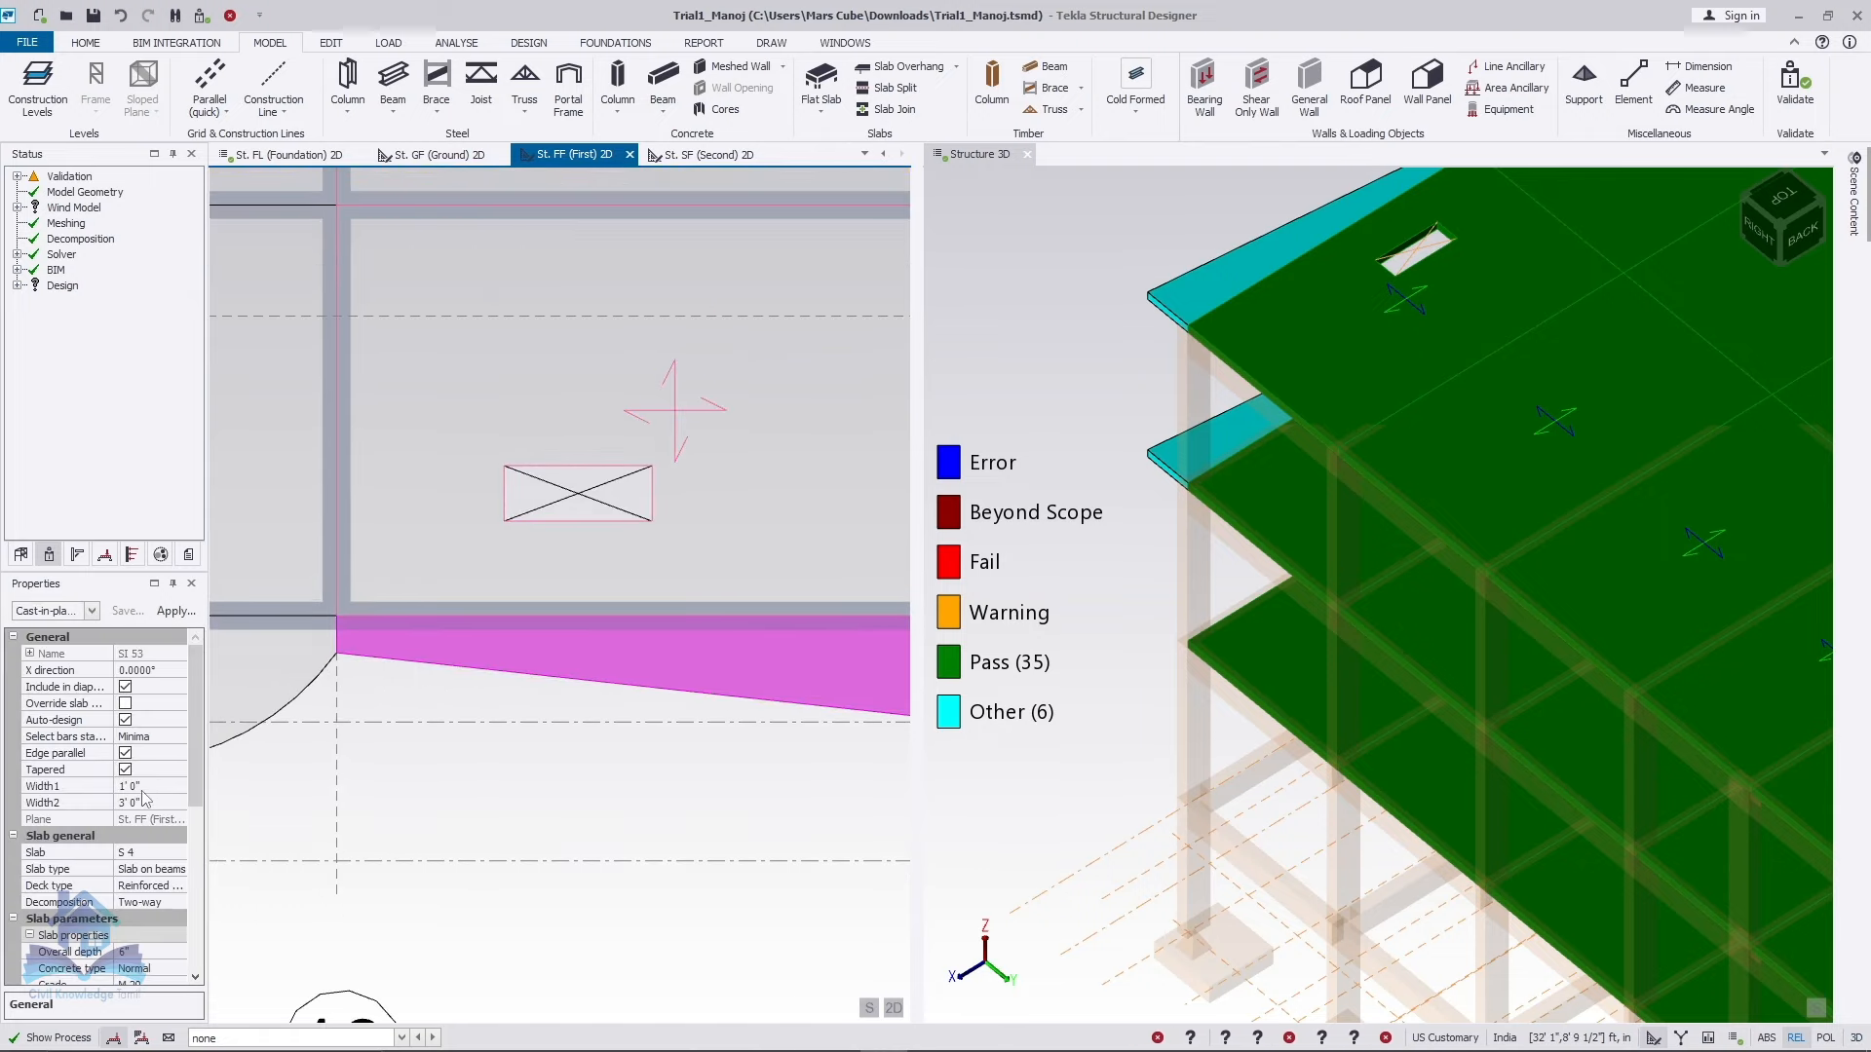
mouse_move(330, 619)
scroll(330, 620, down, 3)
scroll(681, 662, up, 2)
scroll(681, 663, down, 2)
scroll(633, 679, down, 1)
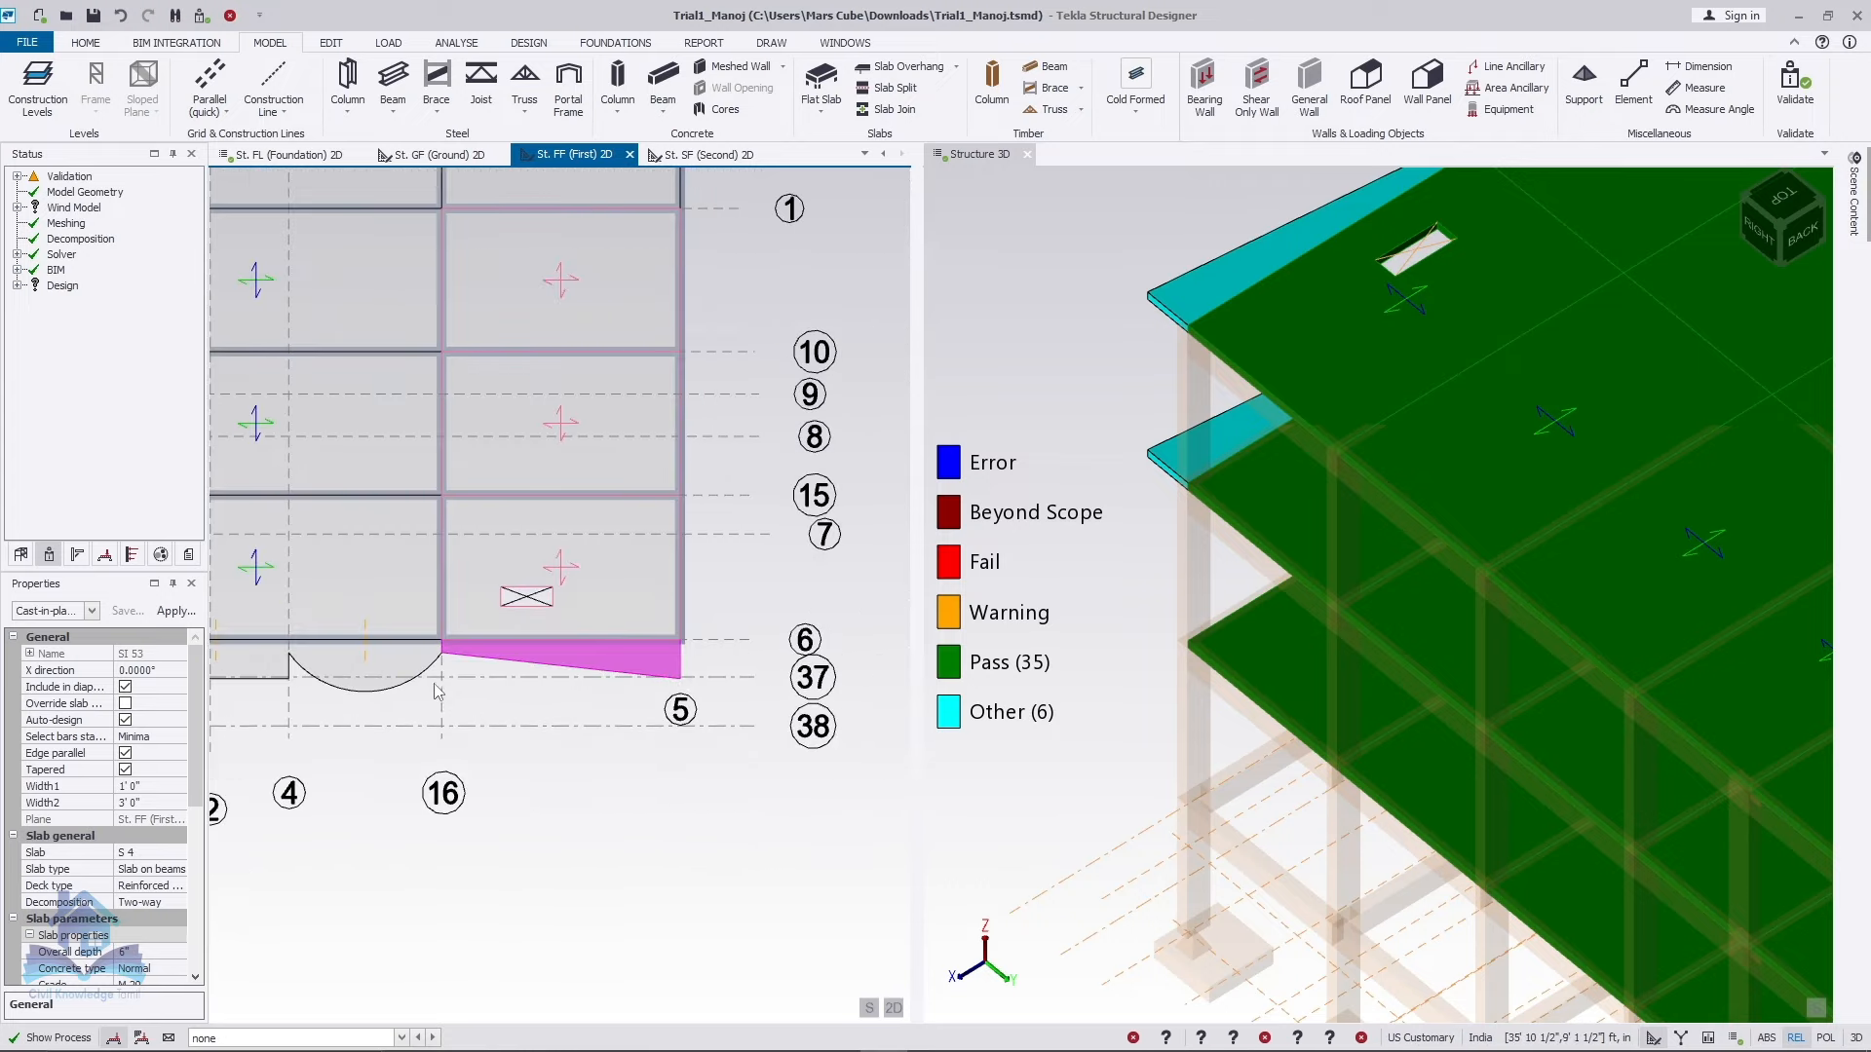
scroll(308, 675, up, 2)
scroll(450, 632, down, 1)
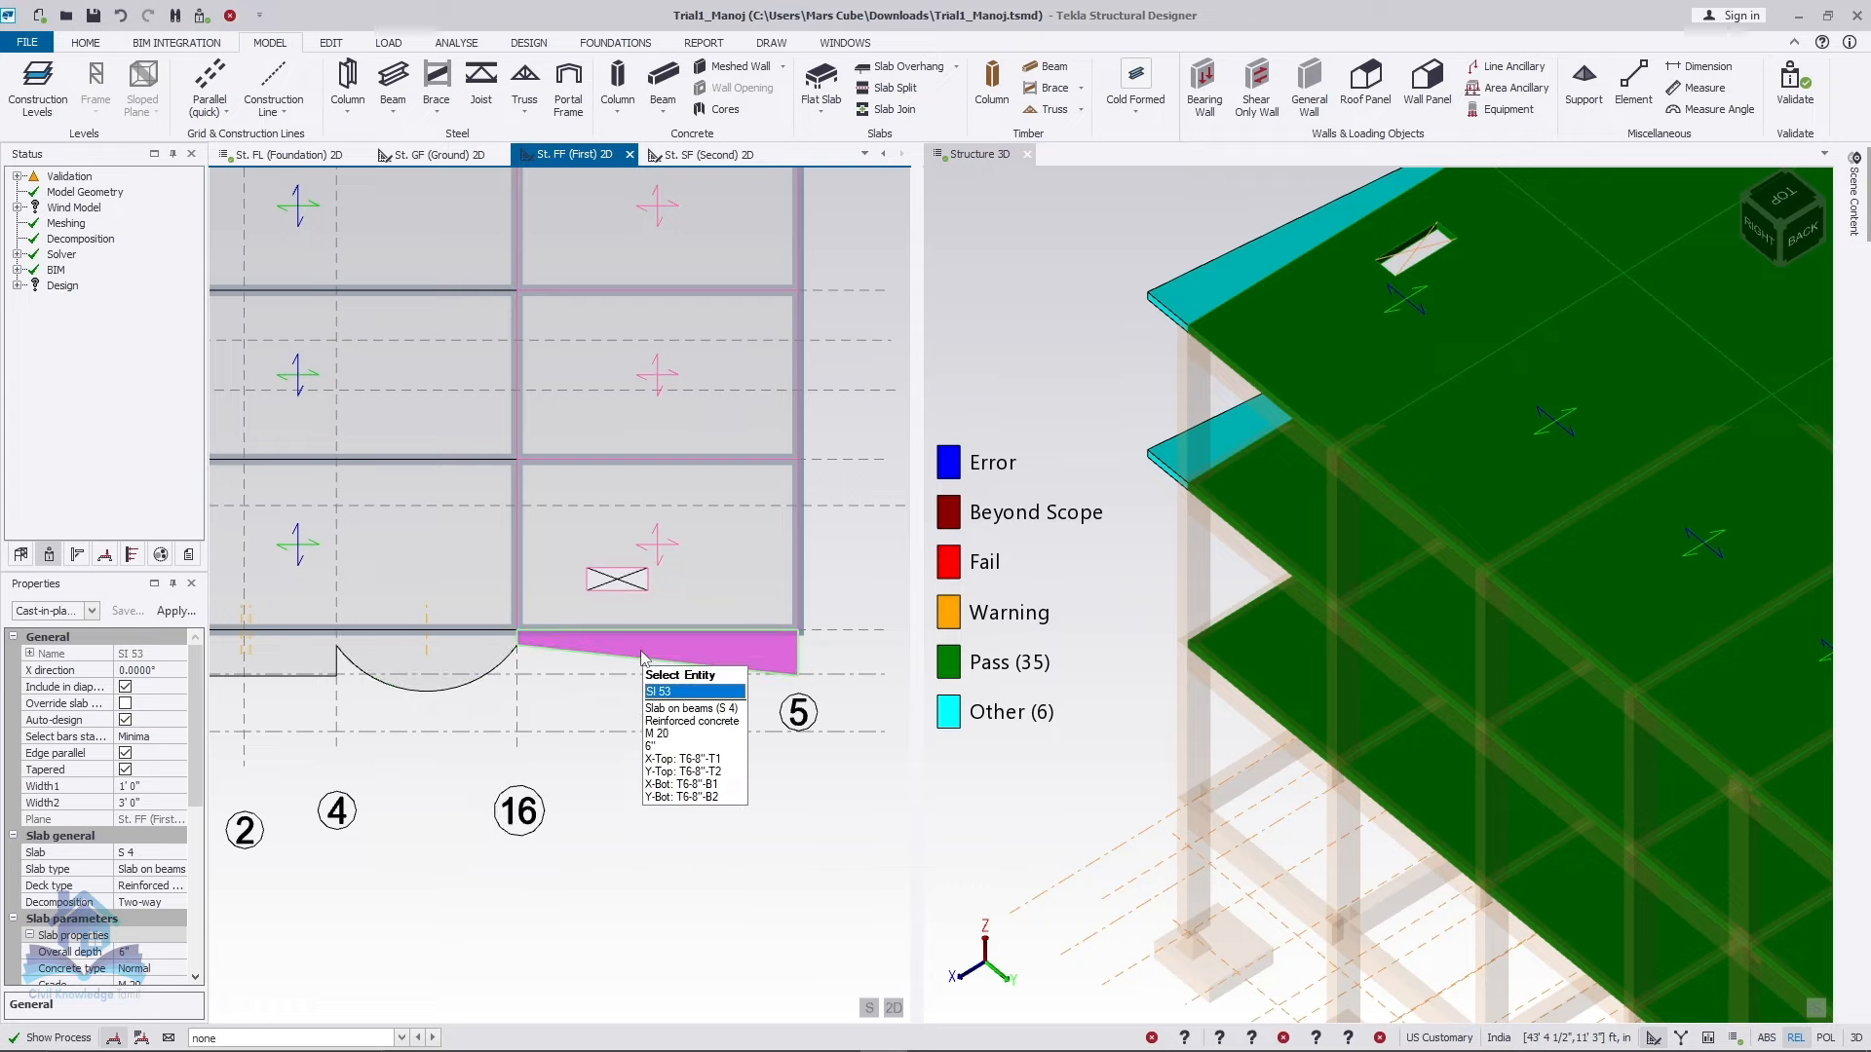
scroll(642, 658, down, 2)
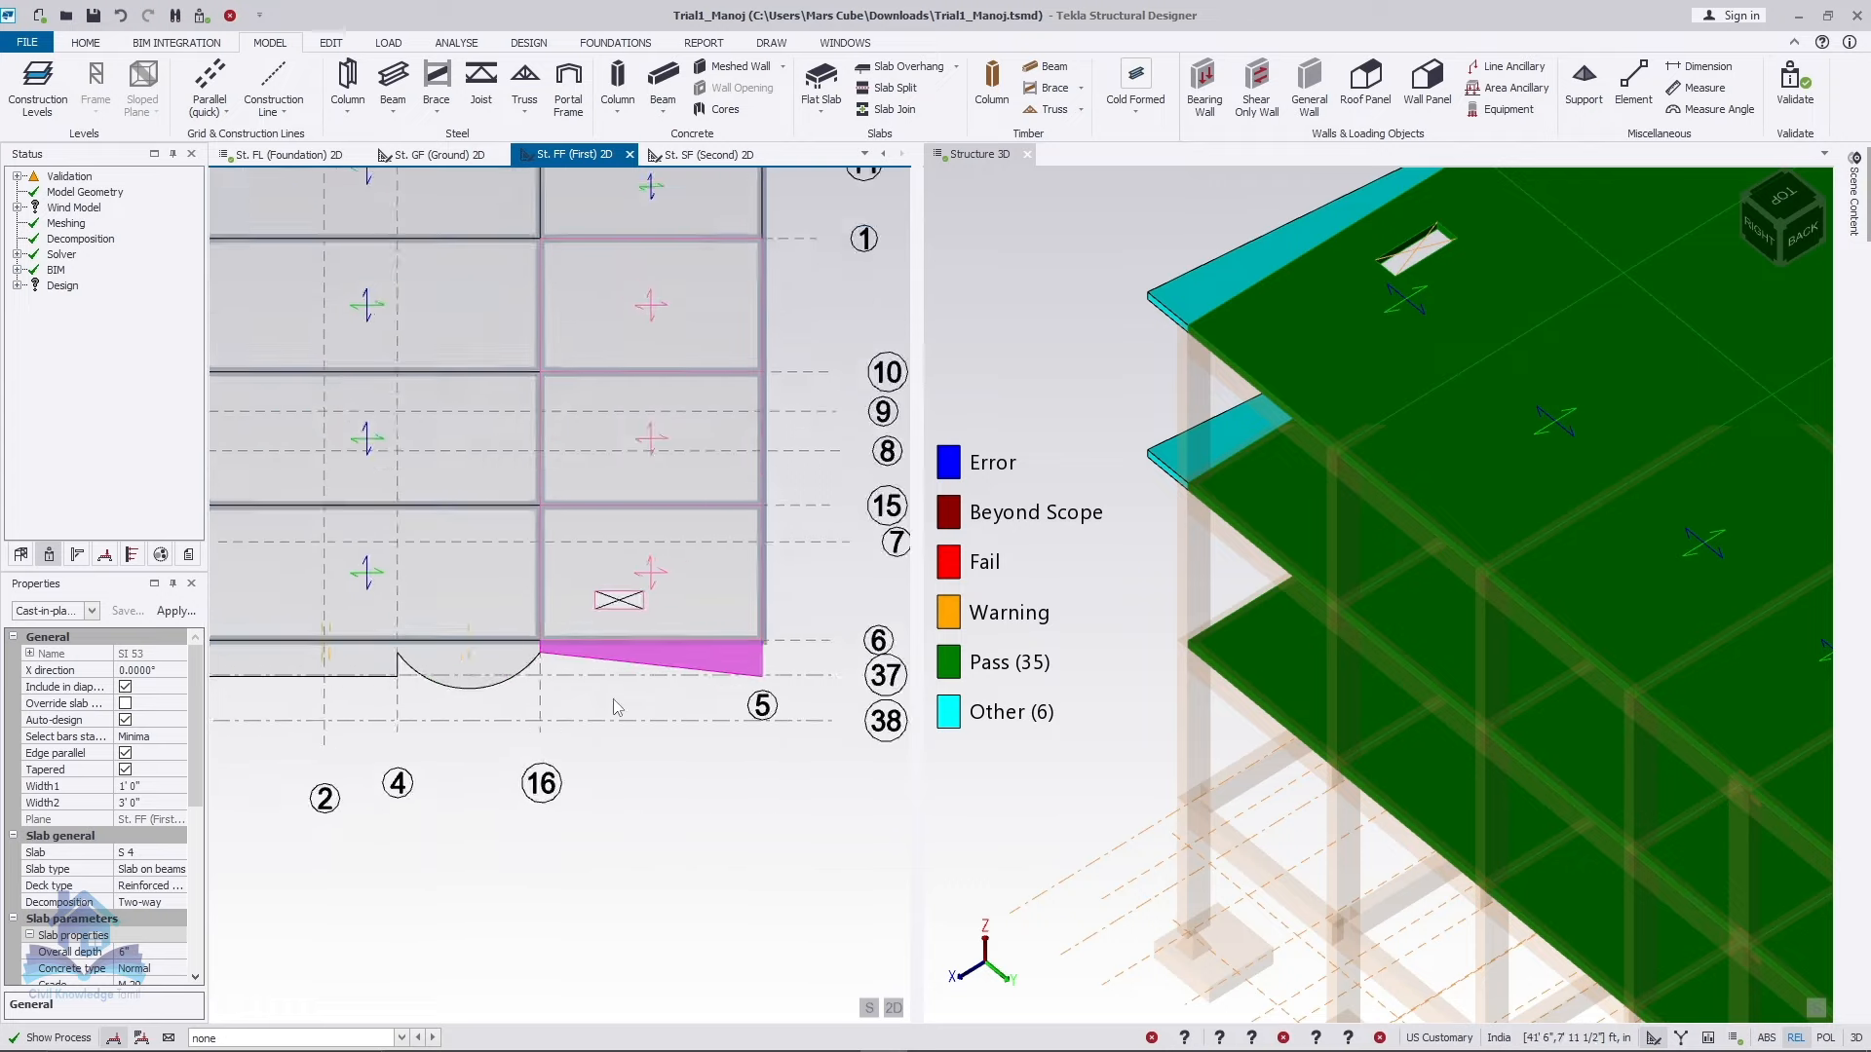
scroll(1036, 638, down, 2)
Step: Orbit the 3D structure to the overhang side and run Design Slabs for the whole model
right_drag(1126, 300, 1594, 282)
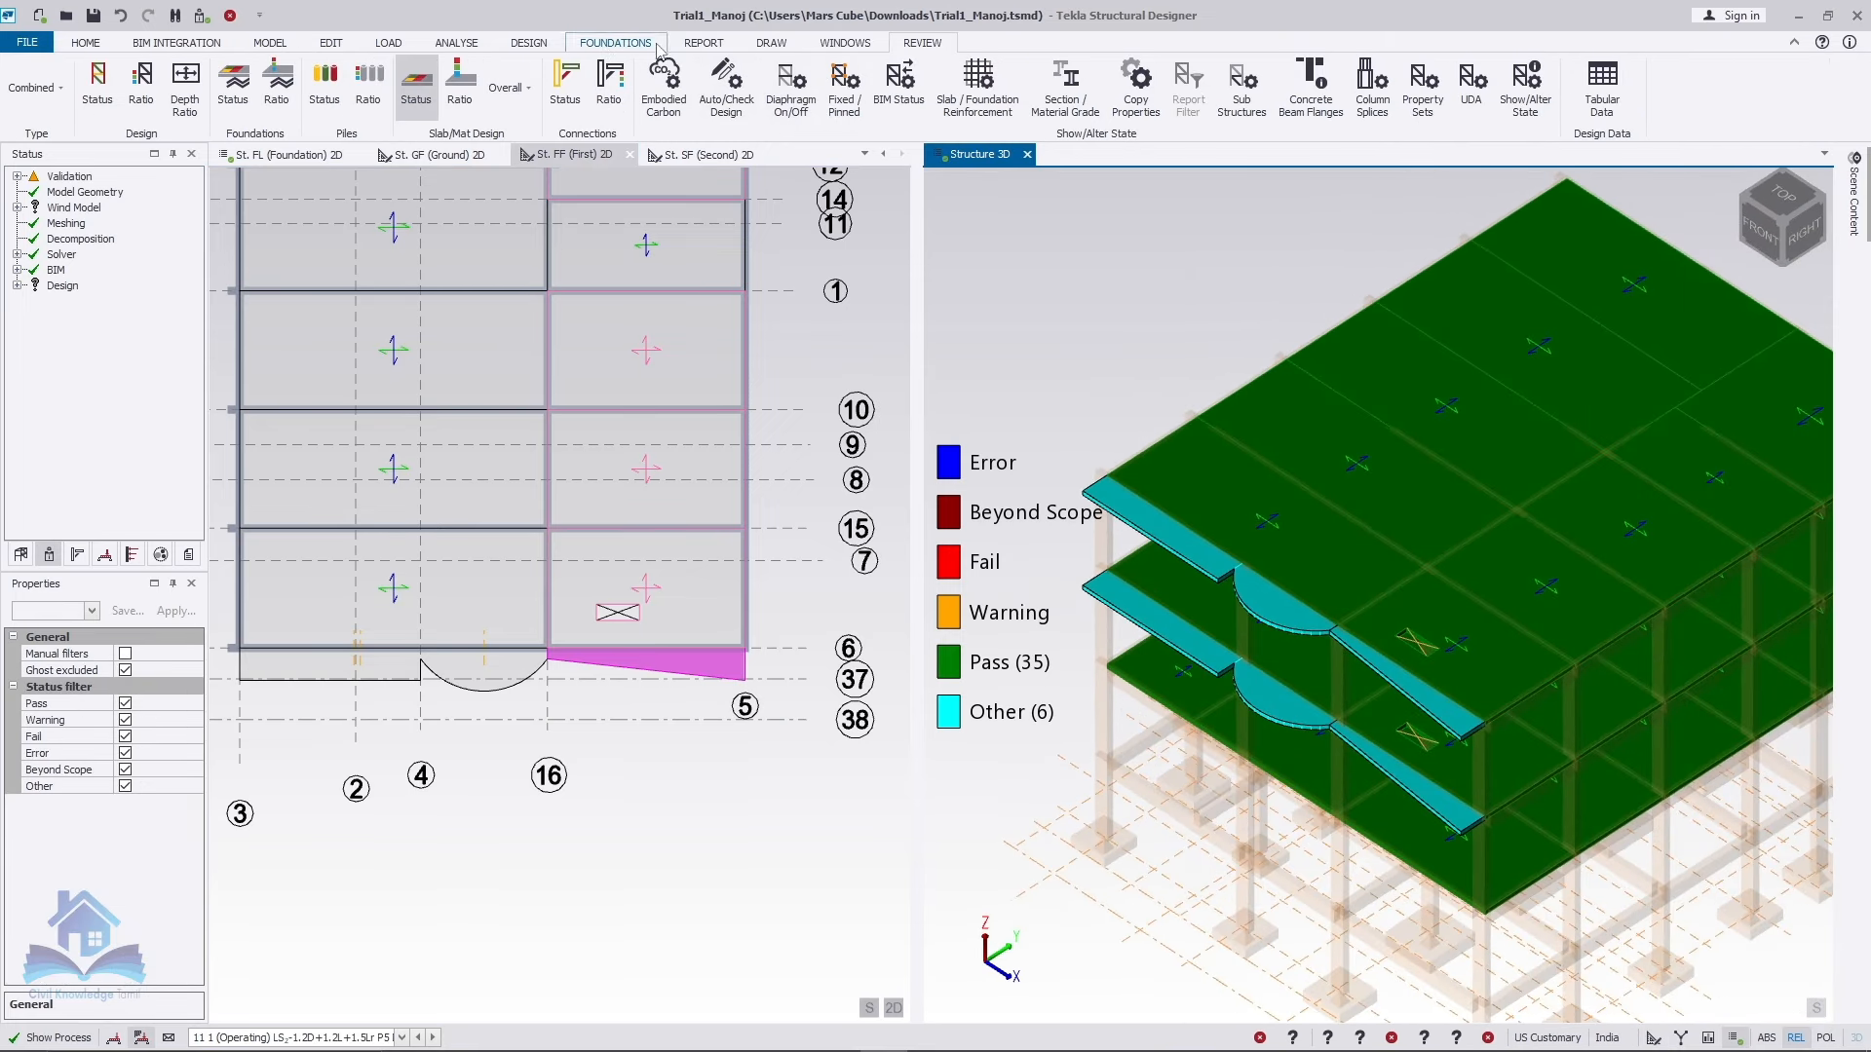
click(529, 43)
click(824, 93)
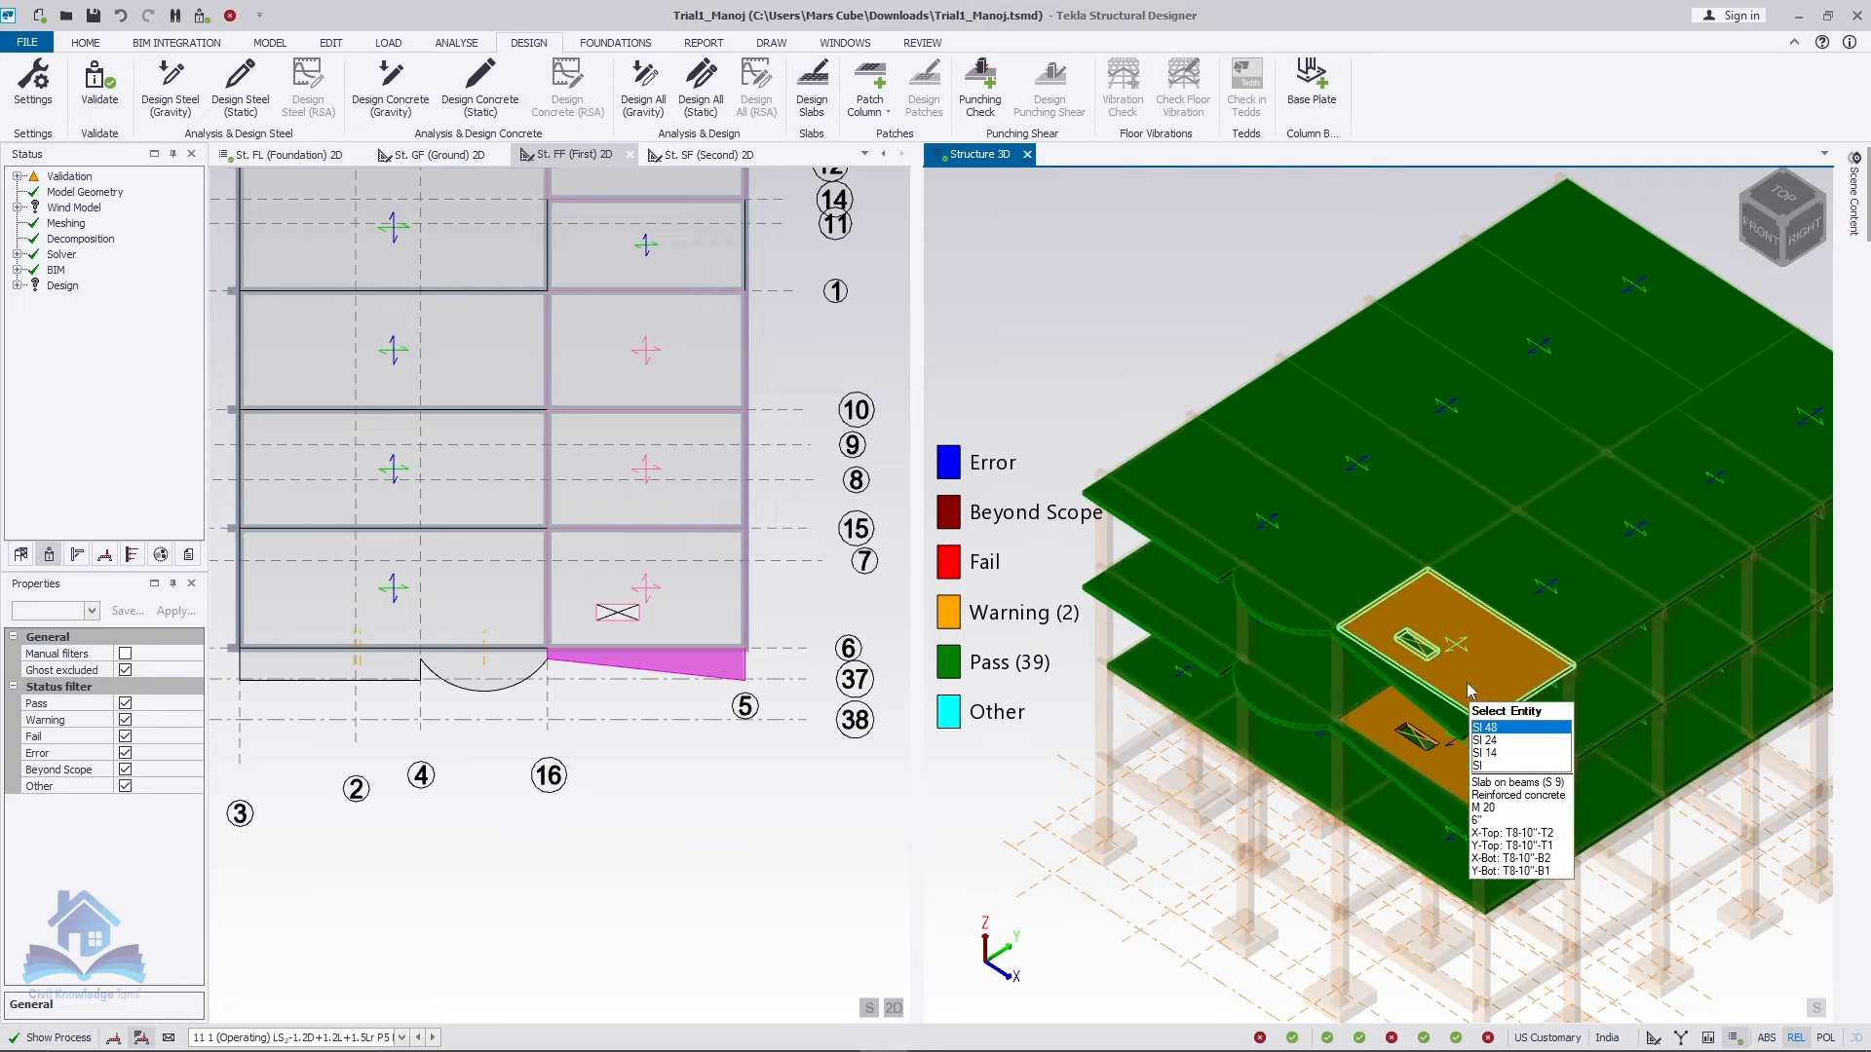
Step: Check the upper slab panel with the opening and review its Span - Effective Depth Check results
scroll(1208, 607, up, 5)
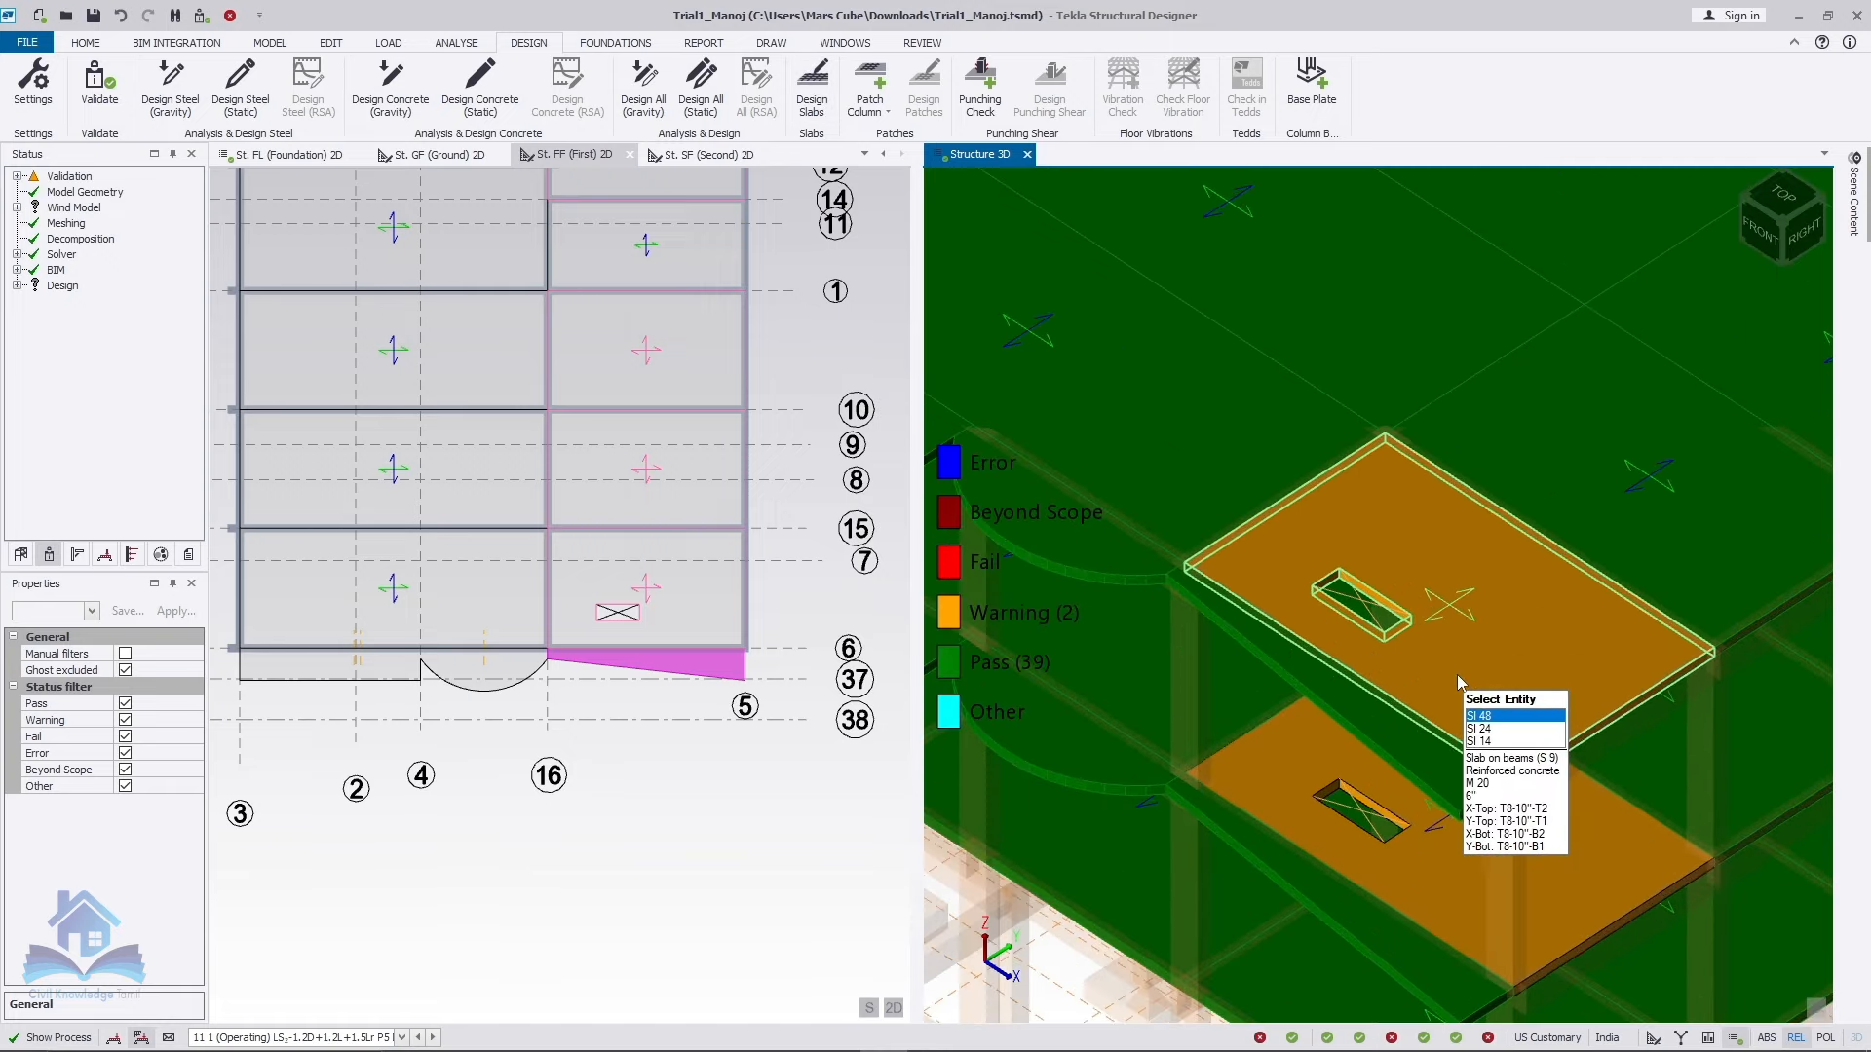
right_click(1428, 612)
click(1500, 478)
click(133, 98)
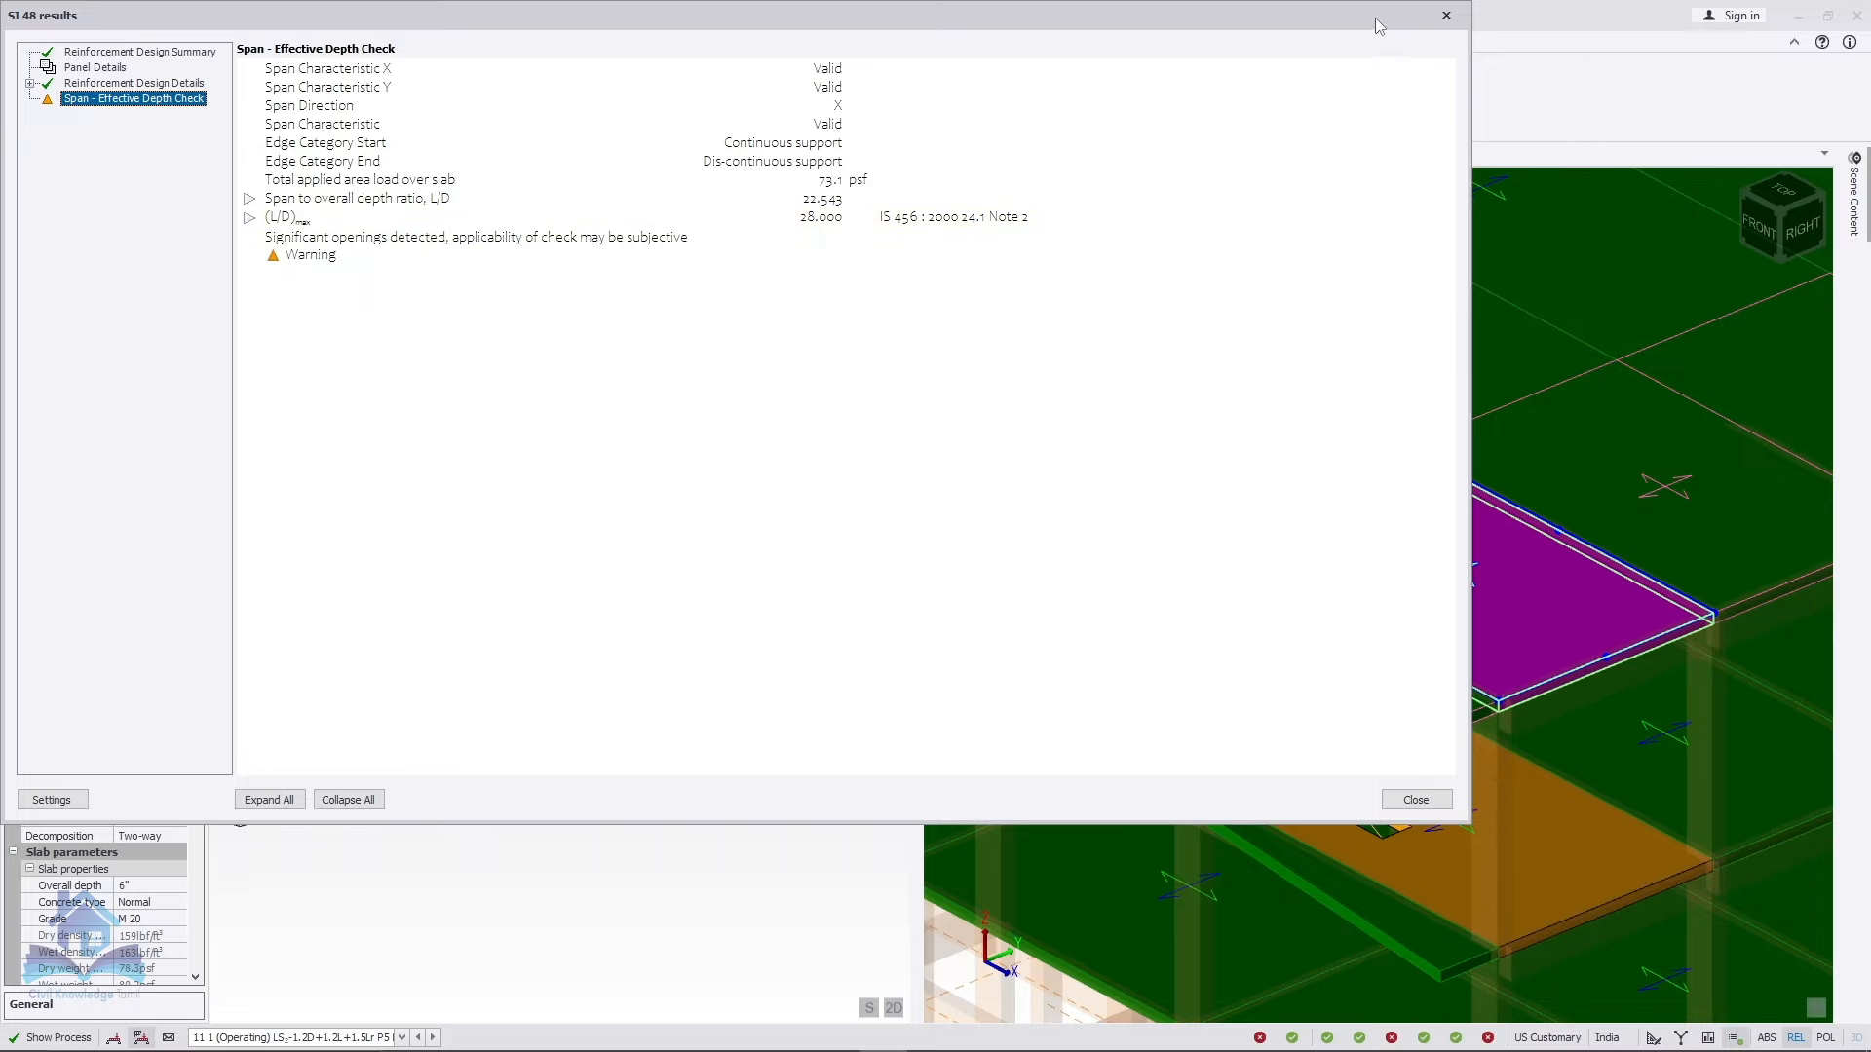
click(1446, 14)
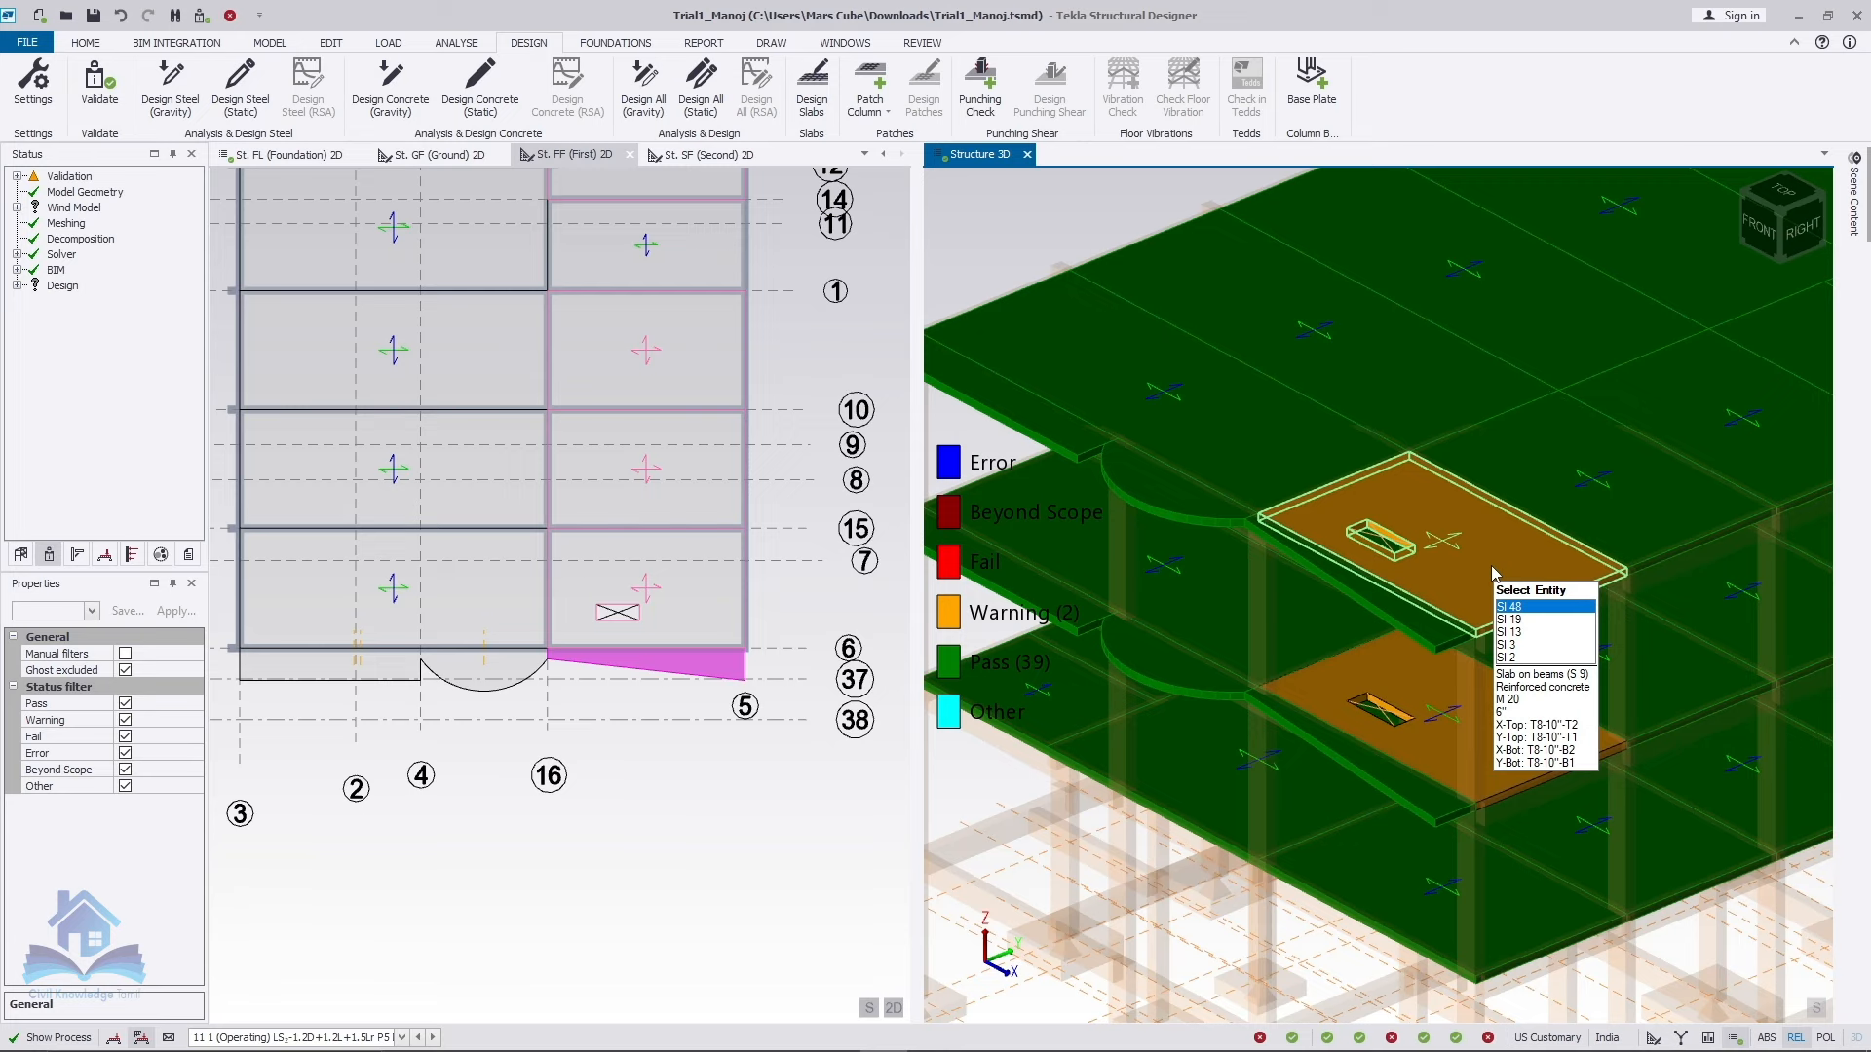
scroll(1471, 585, down, 5)
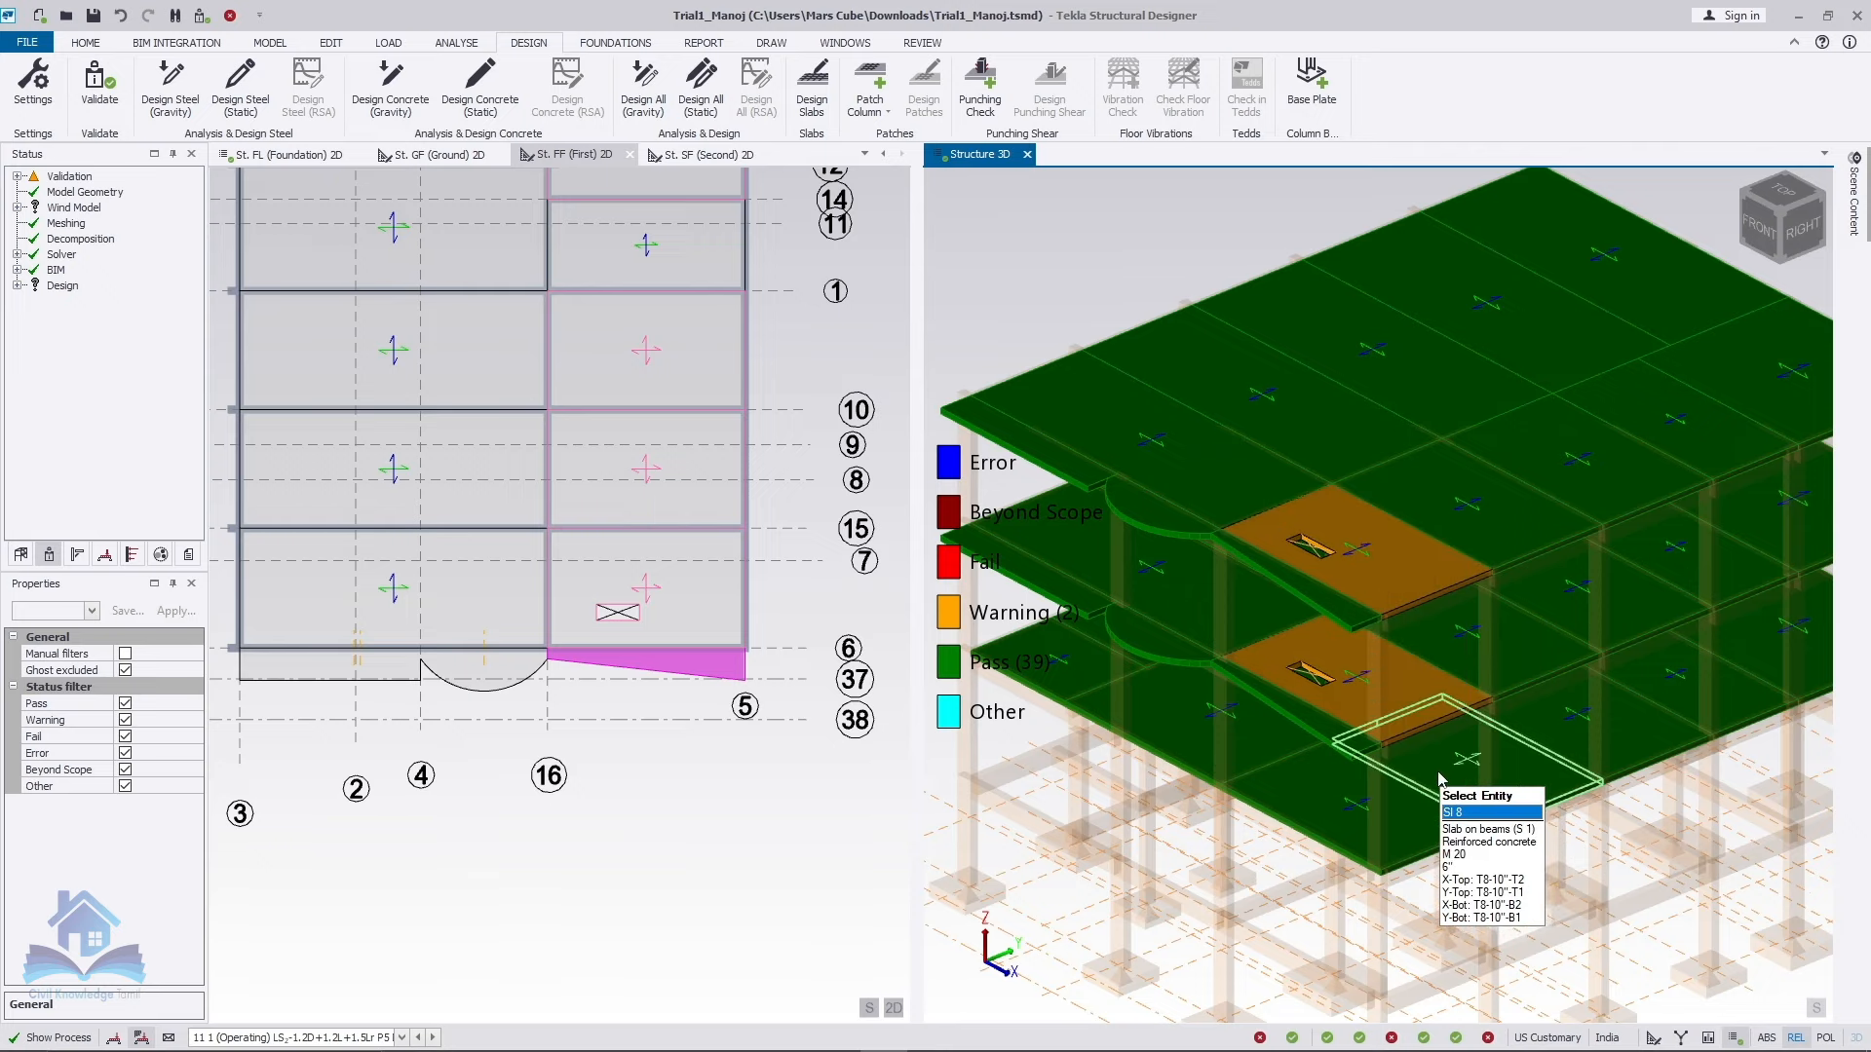
scroll(1375, 650, down, 1)
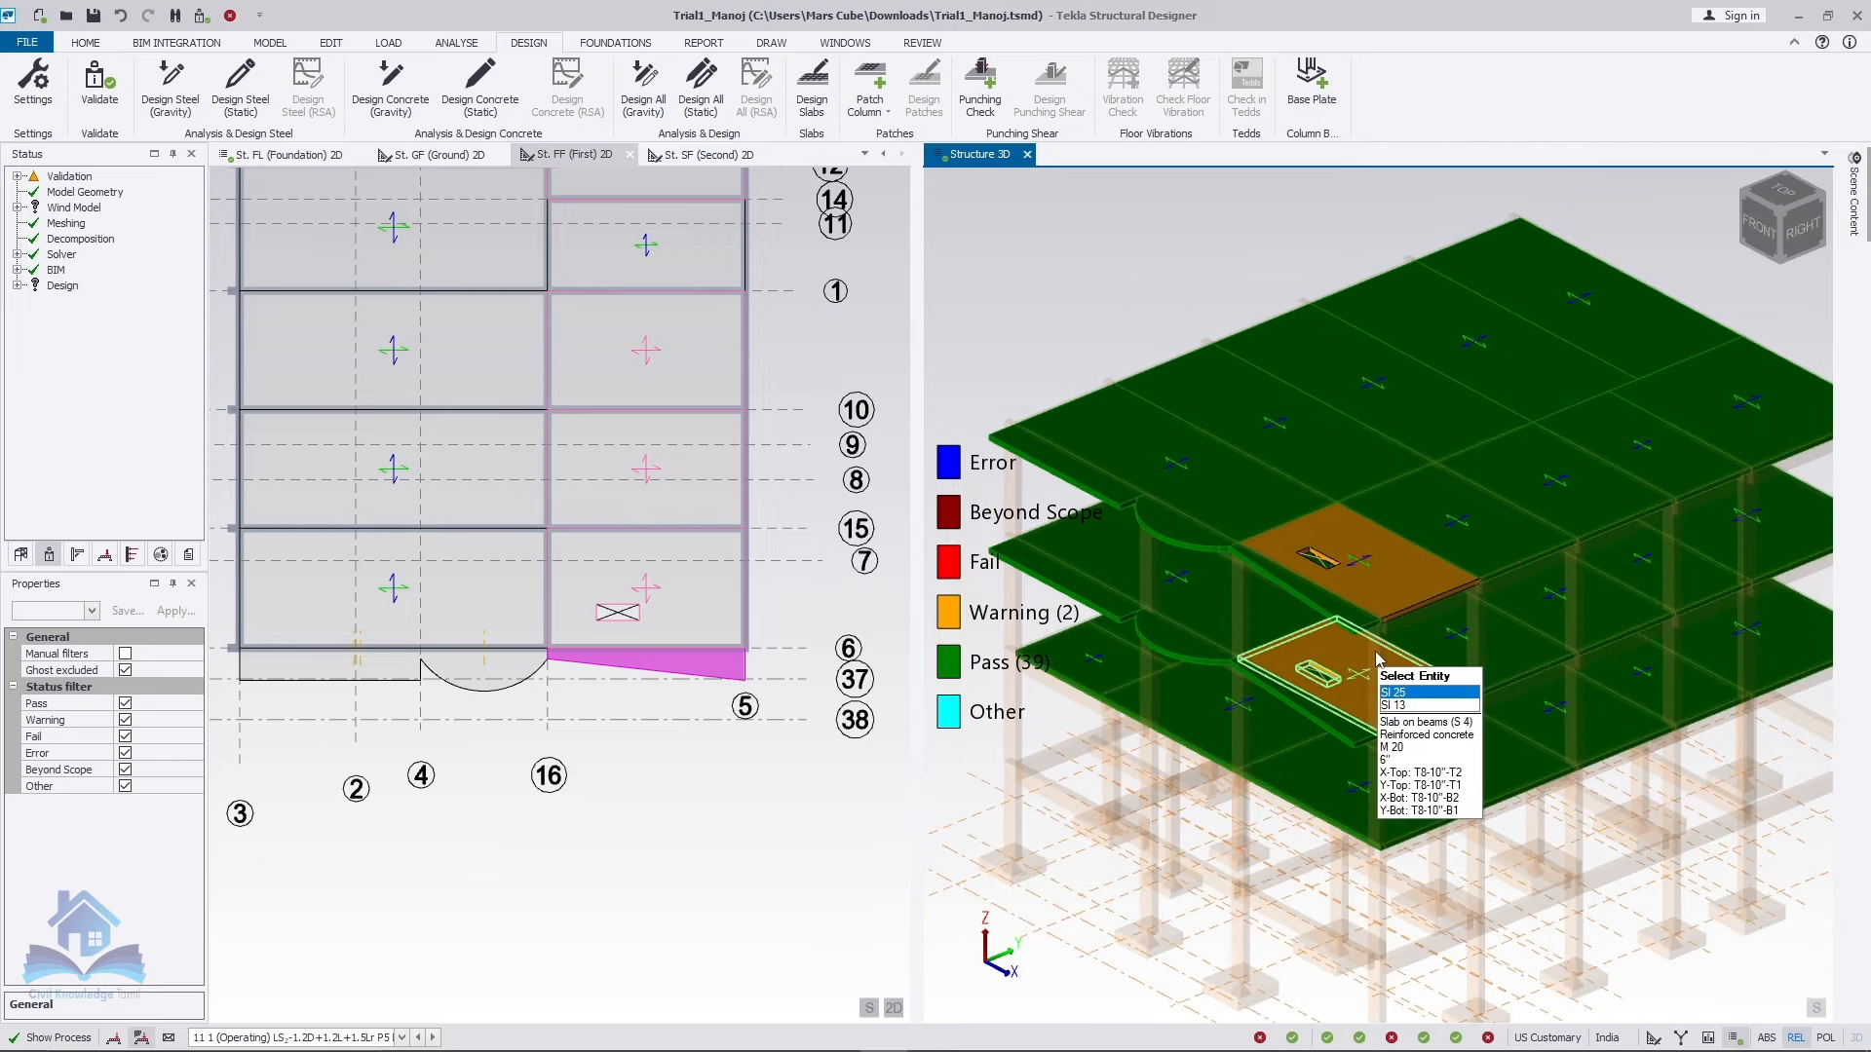